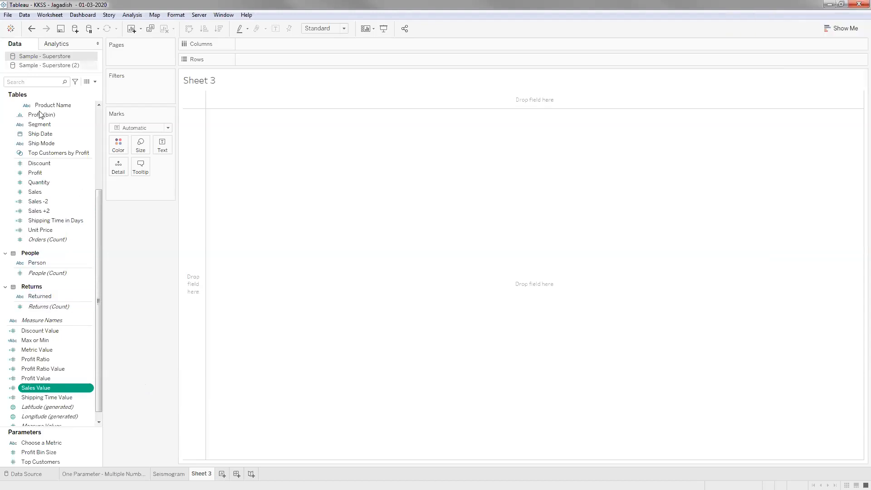
pyautogui.scroll(5, 53, 173)
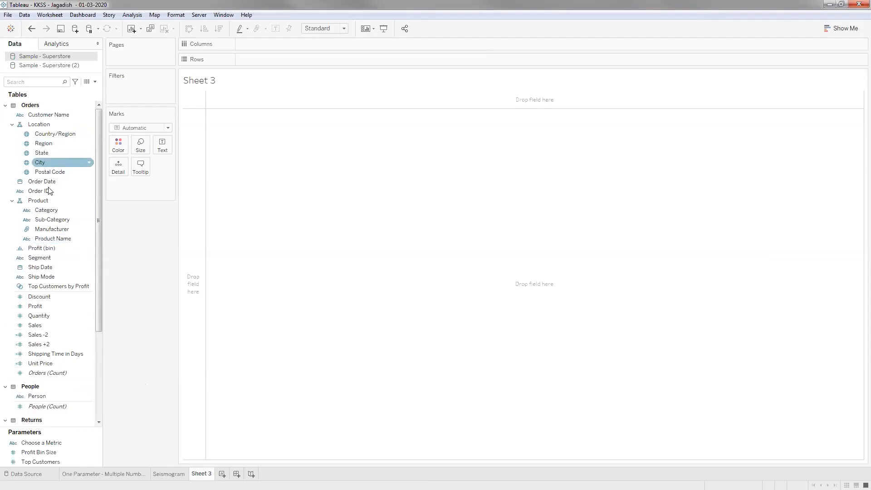
pyautogui.moveTo(64, 219); pyautogui.dragTo(256, 58)
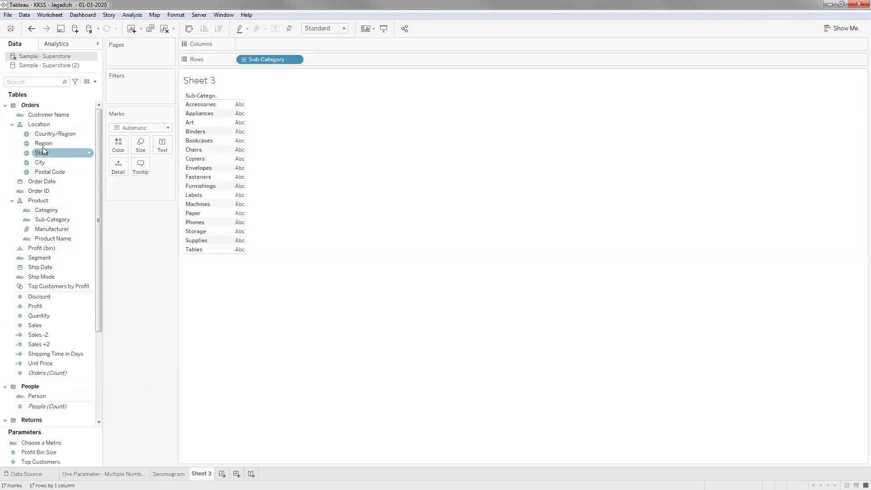
pyautogui.moveTo(43, 144); pyautogui.dragTo(253, 47)
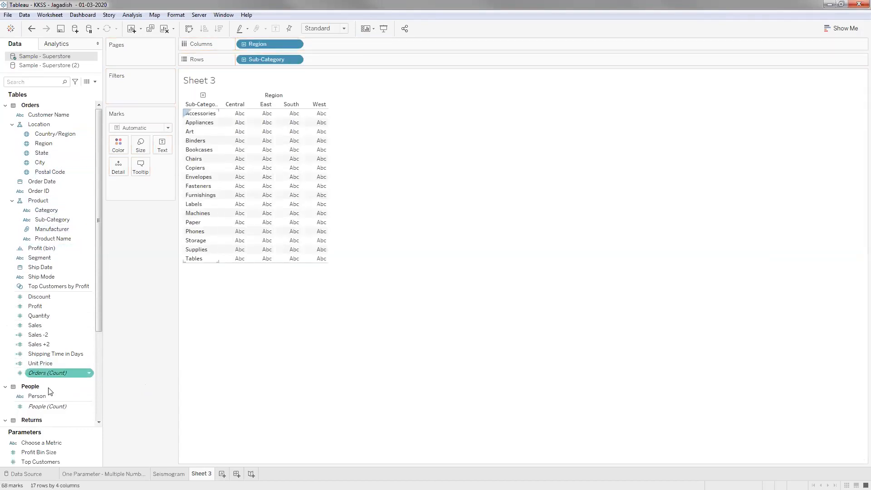
pyautogui.scroll(-4, 50, 386)
pyautogui.scroll(-1, 47, 386)
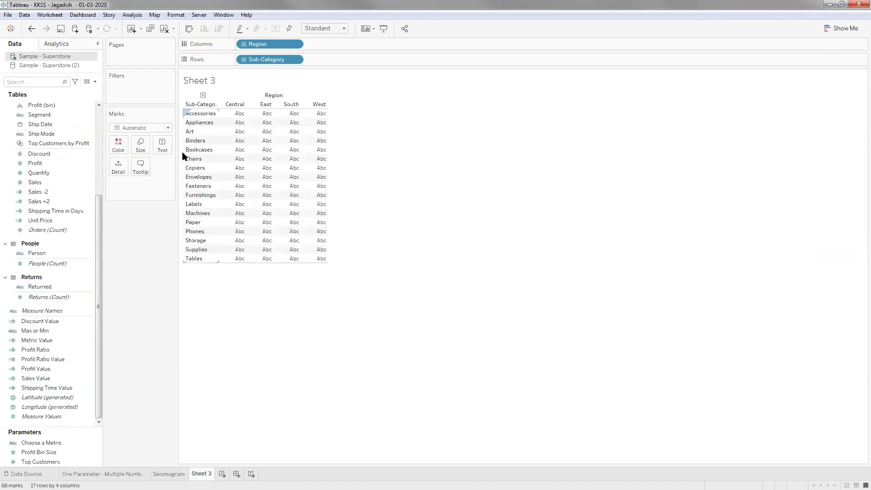
pyautogui.click(165, 29)
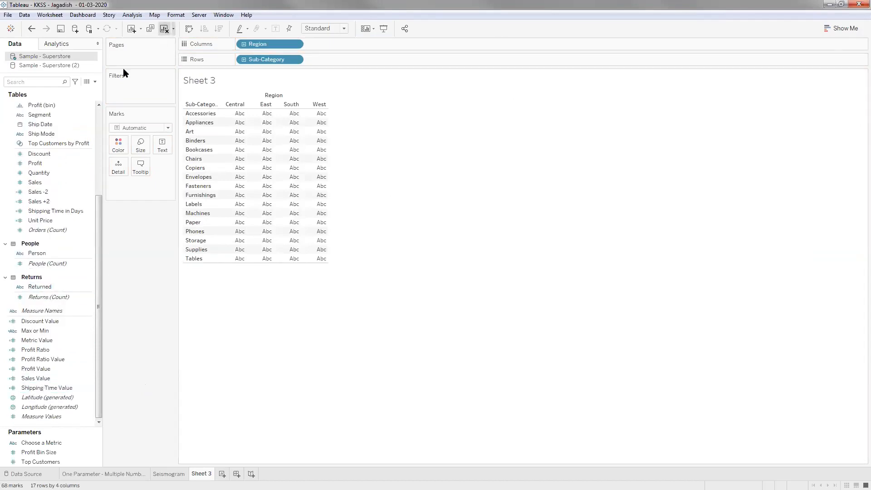
# Switch to the Sample - Superstore (2) data source and expand its Location and Product hierarchies
pyautogui.click(73, 66)
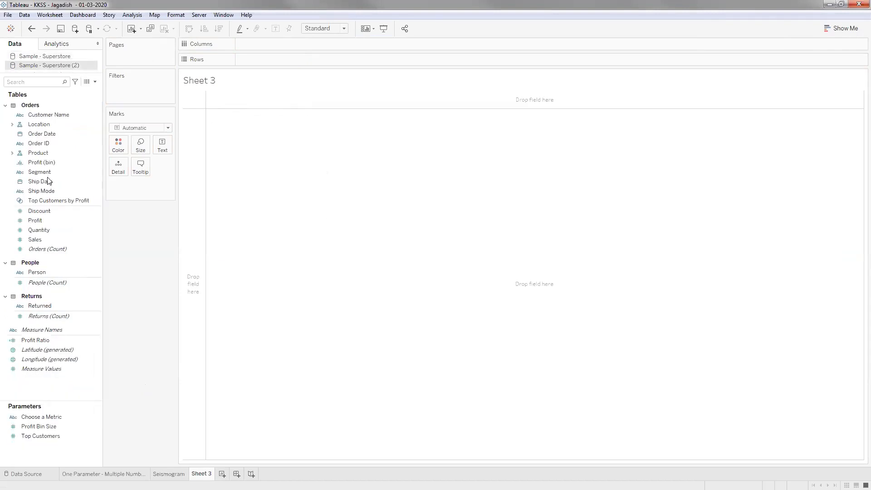
pyautogui.click(12, 124)
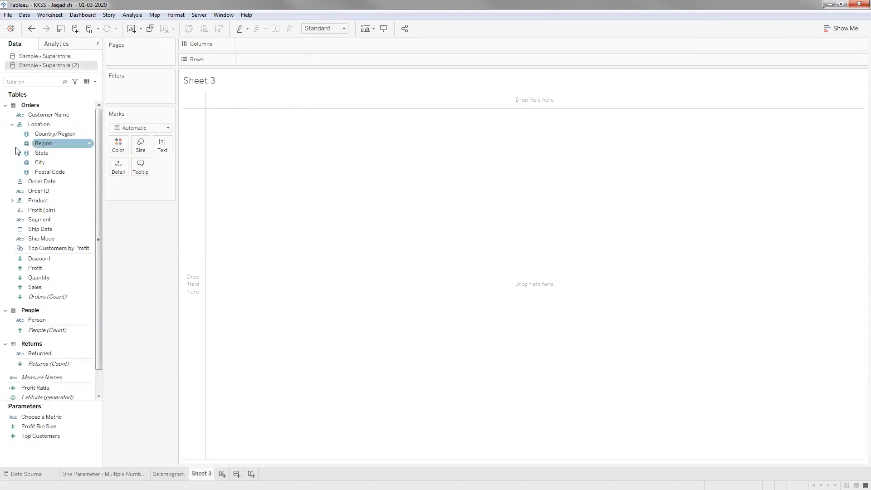
pyautogui.click(14, 204)
pyautogui.click(12, 200)
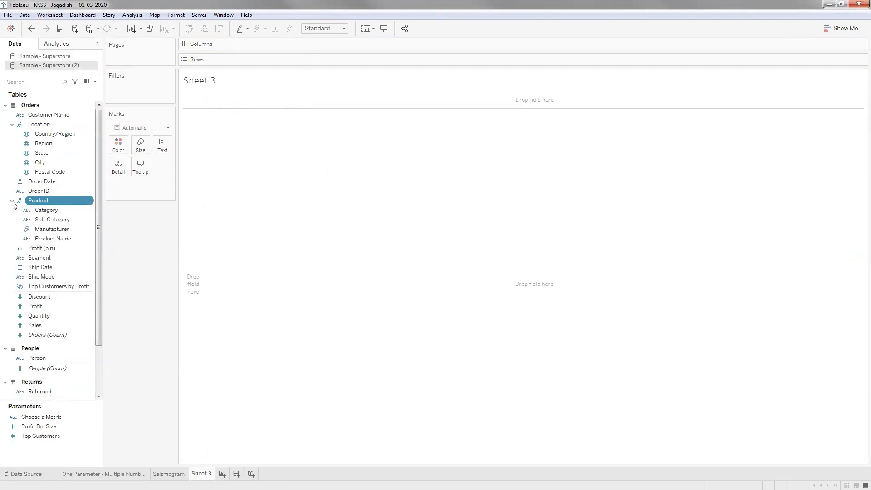
pyautogui.click(11, 201)
pyautogui.click(12, 200)
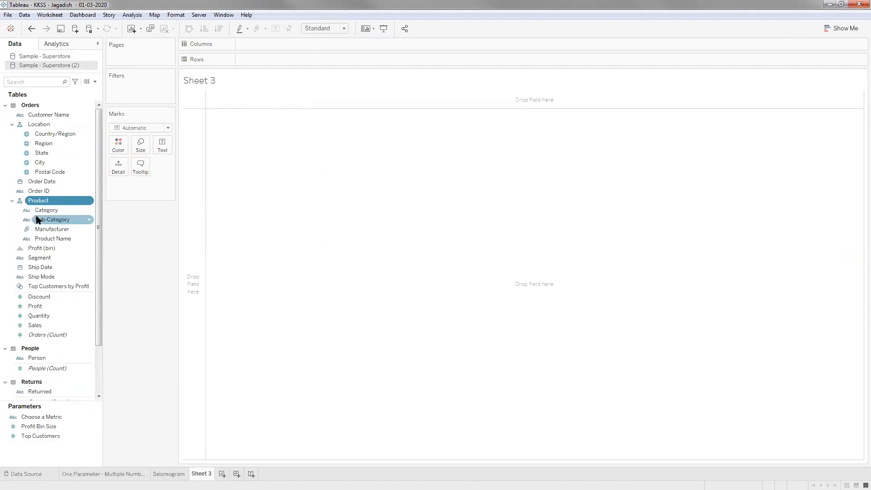
# Build a bar chart with Sub-Category in rows and Region and Sales in columns, and show the mark labels
pyautogui.moveTo(52, 219); pyautogui.dragTo(250, 61)
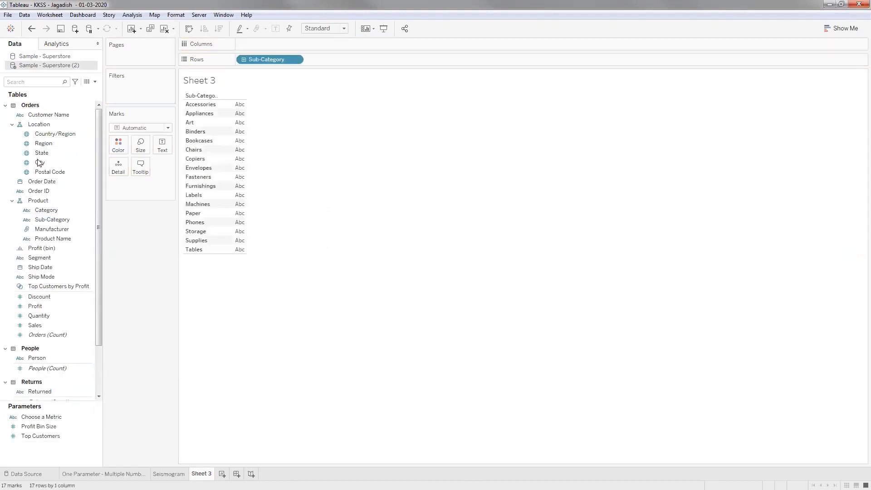
pyautogui.moveTo(42, 143); pyautogui.dragTo(244, 45)
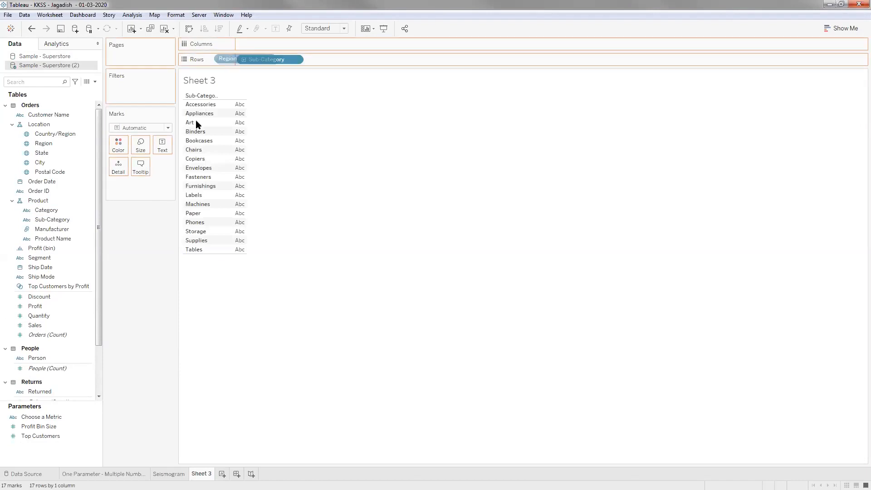
pyautogui.moveTo(41, 325); pyautogui.dragTo(339, 45)
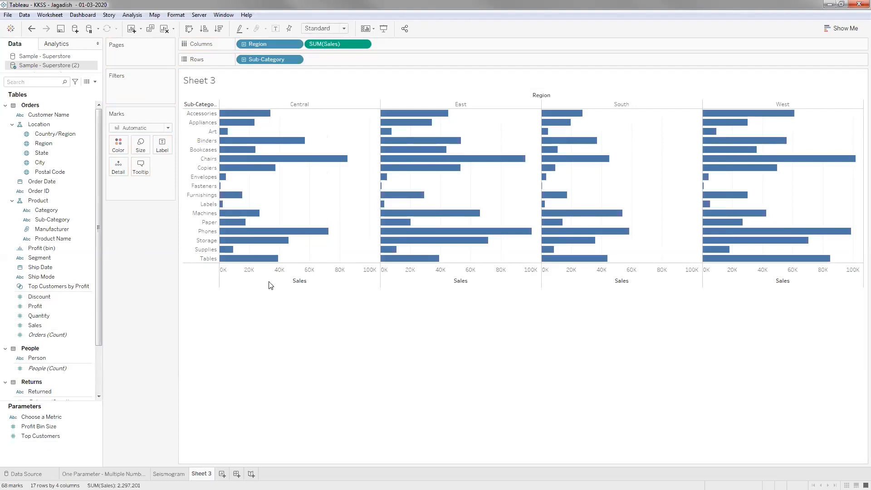
pyautogui.click(275, 28)
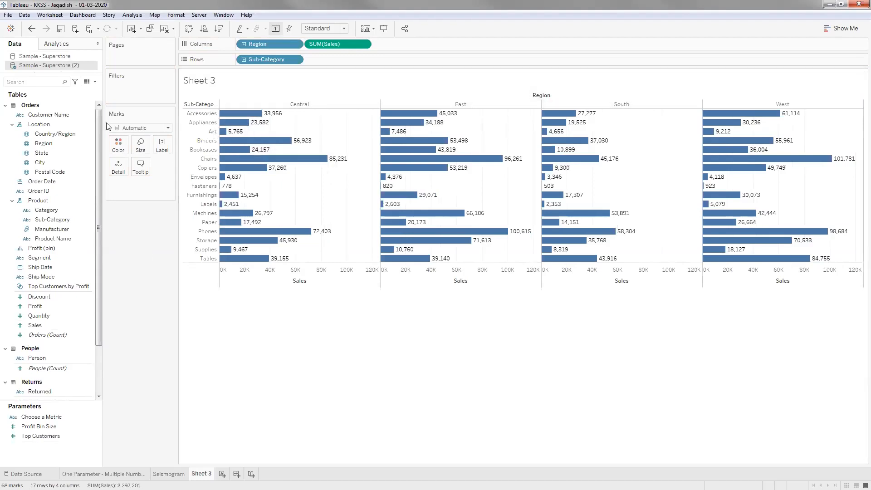
# Start a new parameter named Choose Metric with the String data type
pyautogui.click(95, 82)
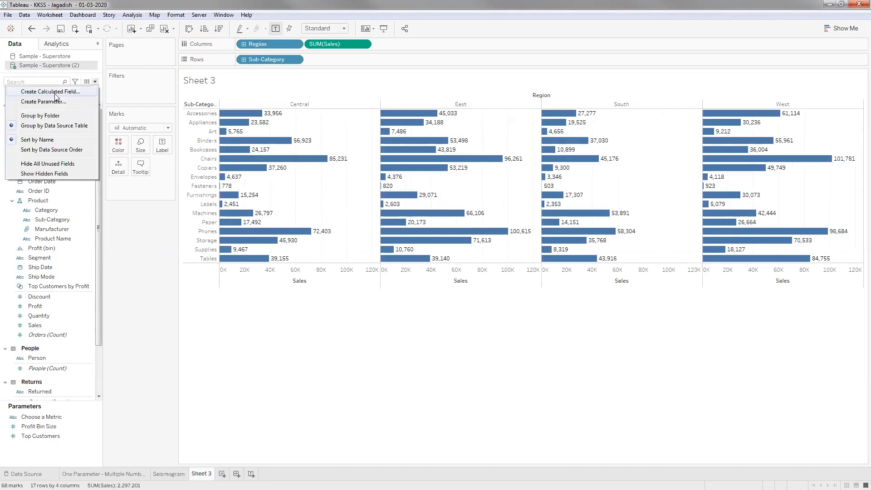
pyautogui.click(347, 262)
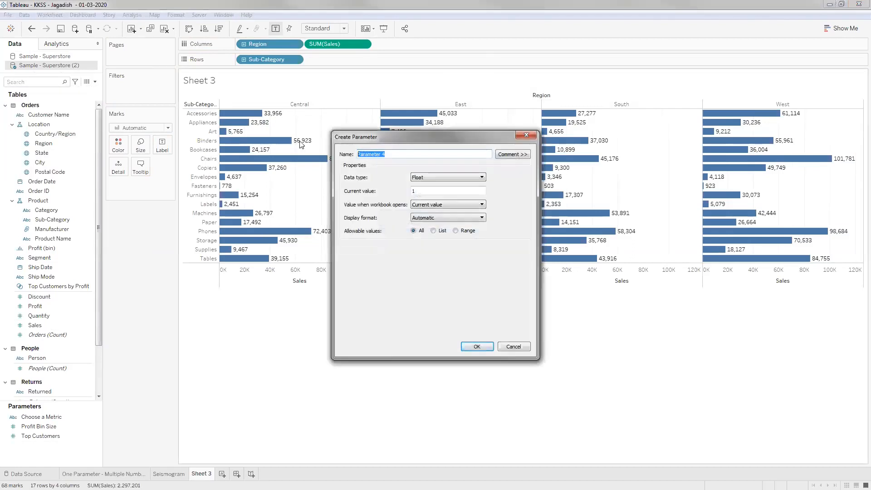
pyautogui.write('Choose Metric')
pyautogui.click(446, 177)
pyautogui.click(434, 197)
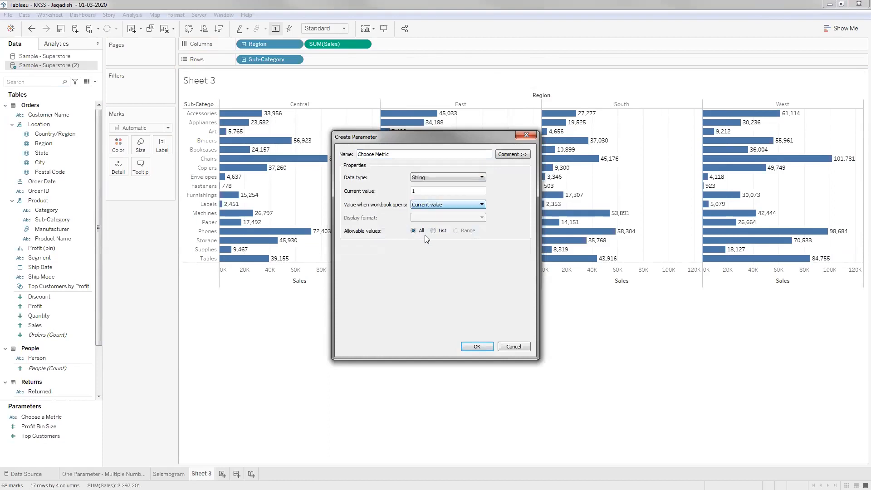
# Restrict the parameter to a list of the values Sales, Profit, Profit Ratio, Discount and Shipping Days, and create it
pyautogui.click(367, 268)
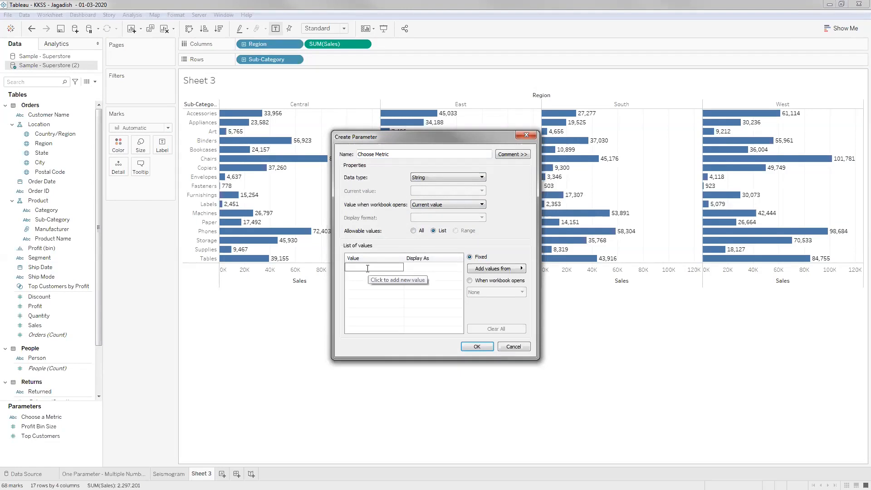
pyautogui.write('Sale')
pyautogui.press('BackSpace')
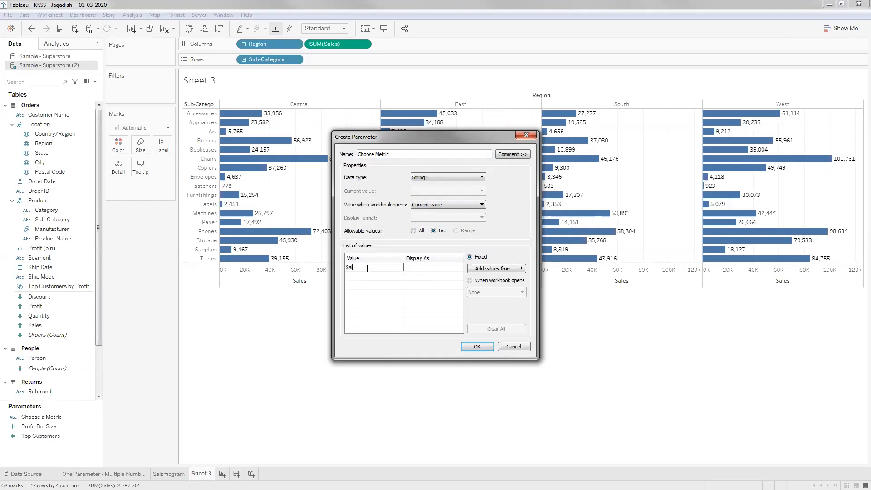
pyautogui.write('es')
pyautogui.press('Return')
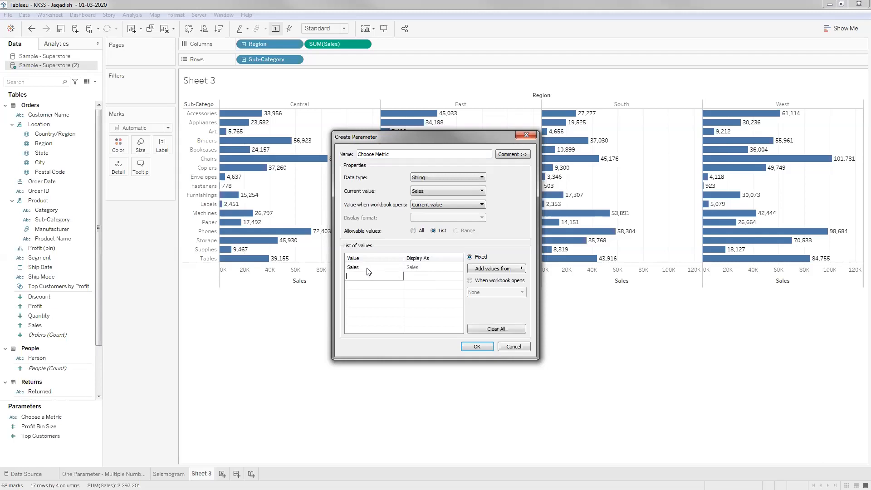
pyautogui.write('Profit')
pyautogui.press('Return')
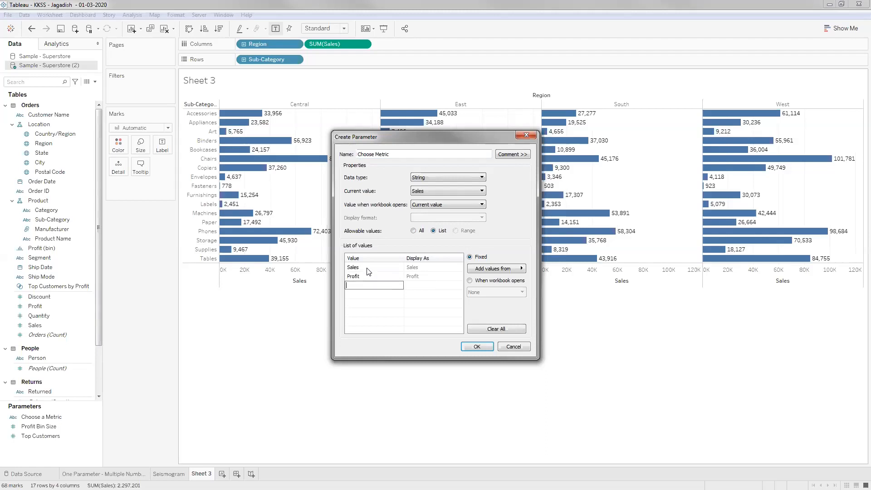
pyautogui.write('Profit Ratio')
pyautogui.press('Return')
pyautogui.write('Discount')
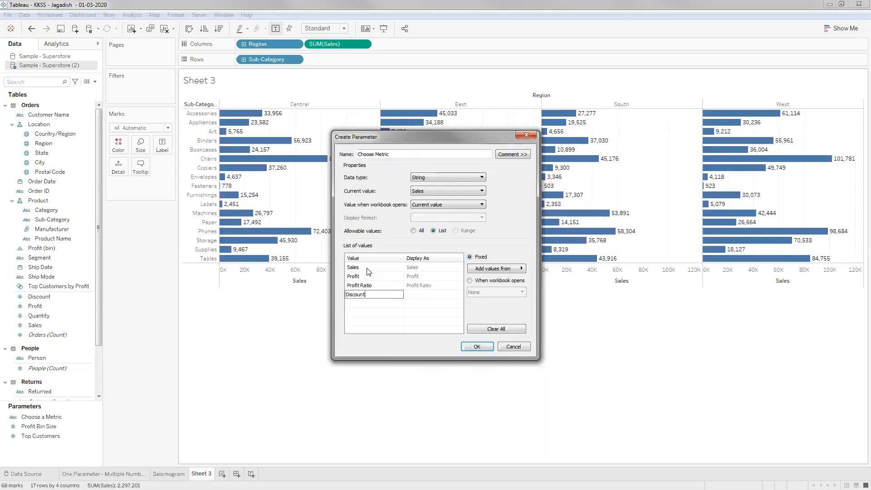
pyautogui.press('Return')
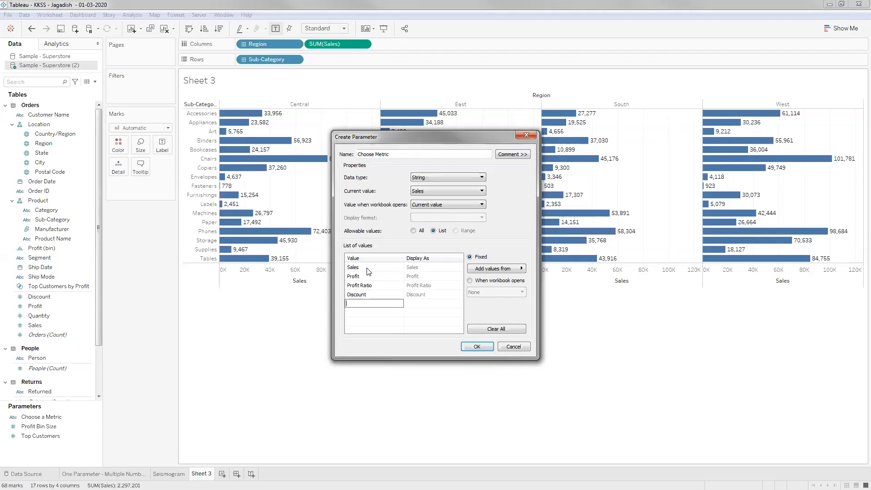
pyautogui.write('Shipping Days')
pyautogui.press('Return')
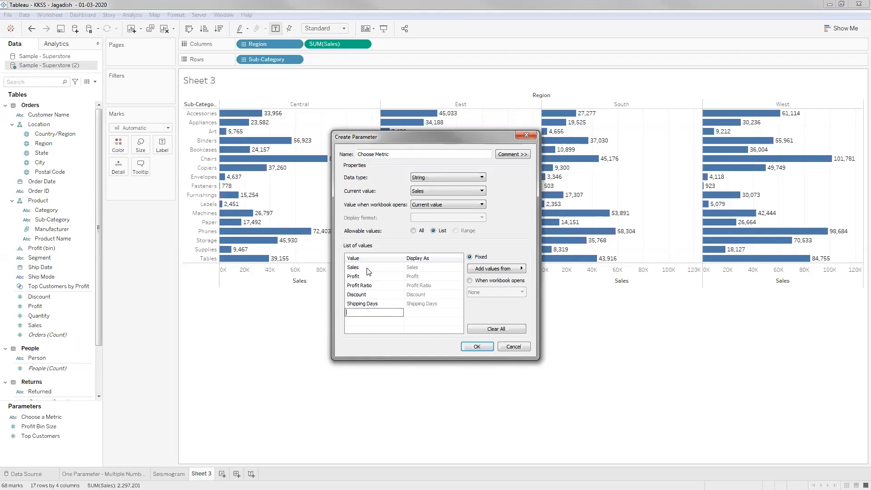
pyautogui.click(477, 346)
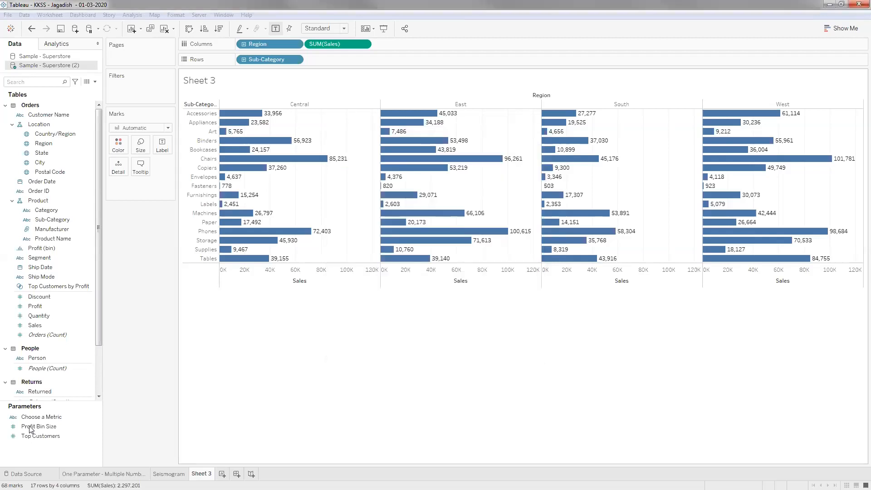
# Show the Choose Metric parameter control on the sheet and display it as a single value list
pyautogui.rightClick(43, 442)
pyautogui.rightClick(29, 426)
pyautogui.click(30, 426)
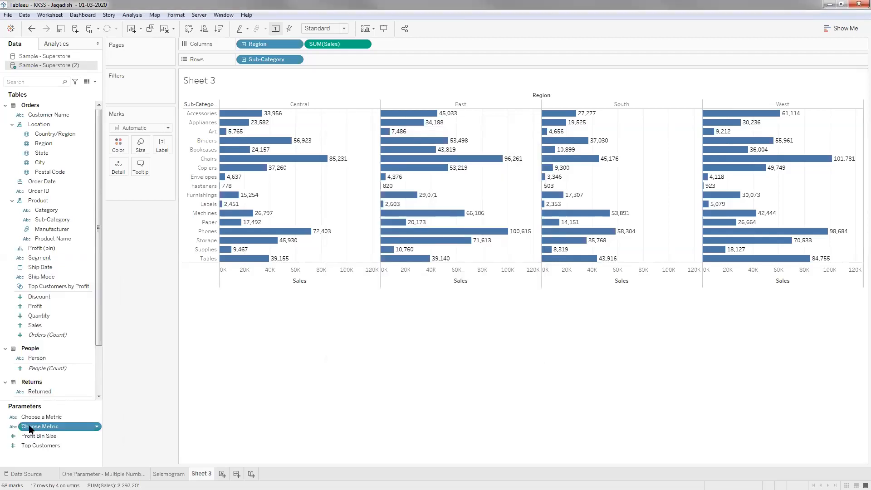
pyautogui.rightClick(48, 427)
pyautogui.click(85, 279)
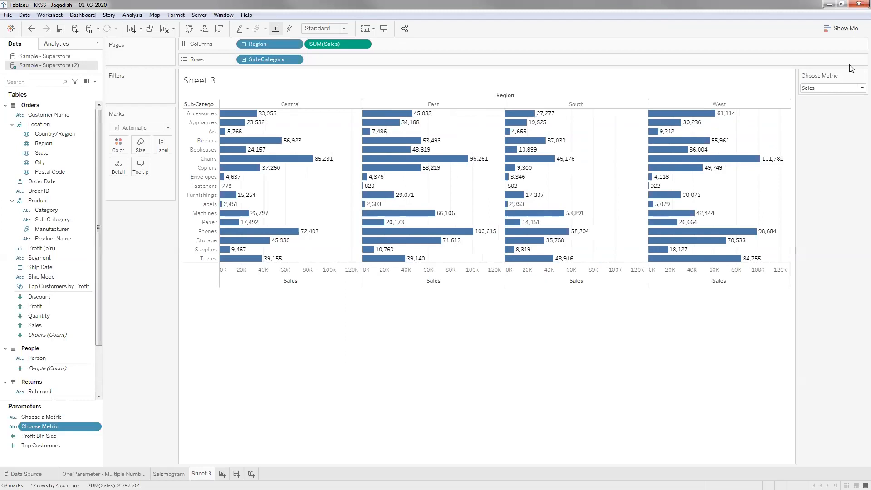
pyautogui.moveTo(856, 76)
pyautogui.click(862, 75)
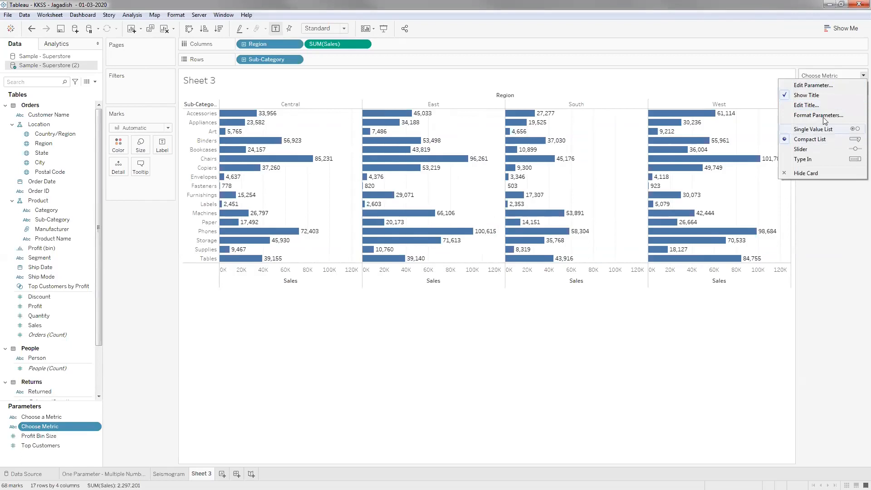
pyautogui.click(813, 129)
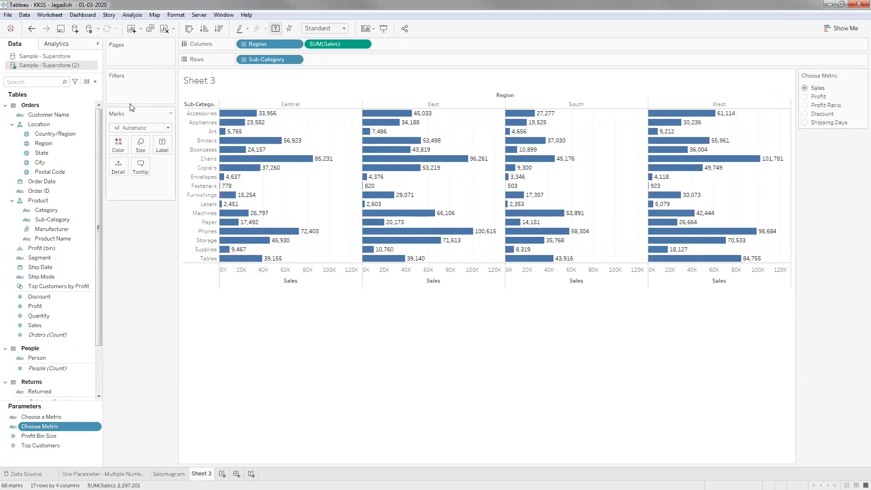
# Start a new calculated field in Sample - Superstore (2) and name it Dynamic Metric
pyautogui.click(94, 81)
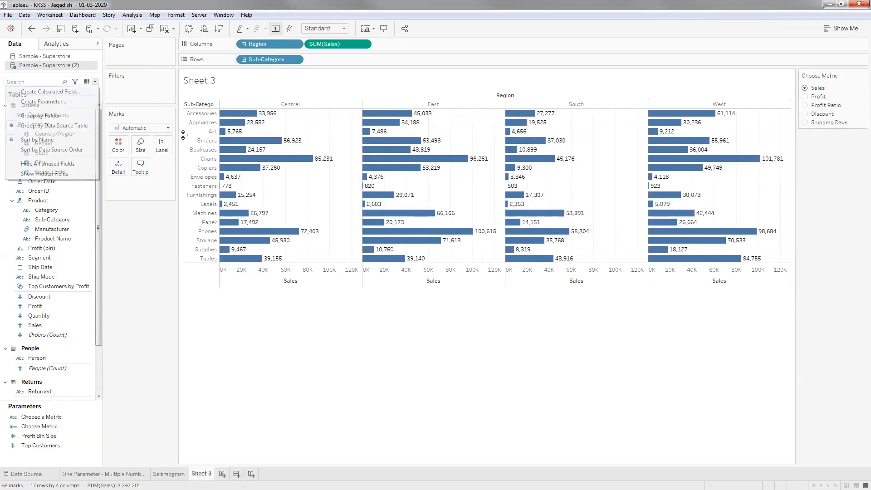
pyautogui.press('Return')
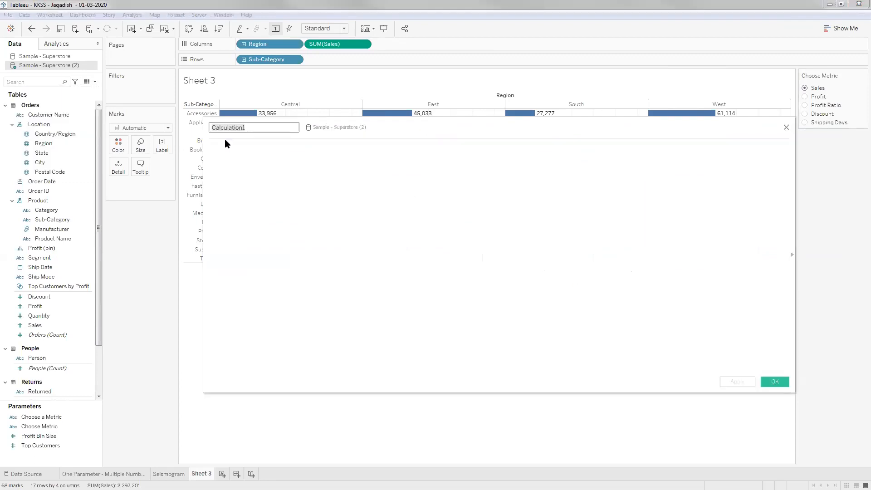
pyautogui.write('Metric')
pyautogui.press('BackSpace')
pyautogui.press('BackSpace')
pyautogui.press('BackSpace')
pyautogui.press('BackSpace')
pyautogui.press('BackSpace')
pyautogui.press('BackSpace')
pyautogui.write('Dynamic Metric')
# Begin the Dynamic Metric formula with a Case statement on the Choose Metric parameter
pyautogui.click(223, 154)
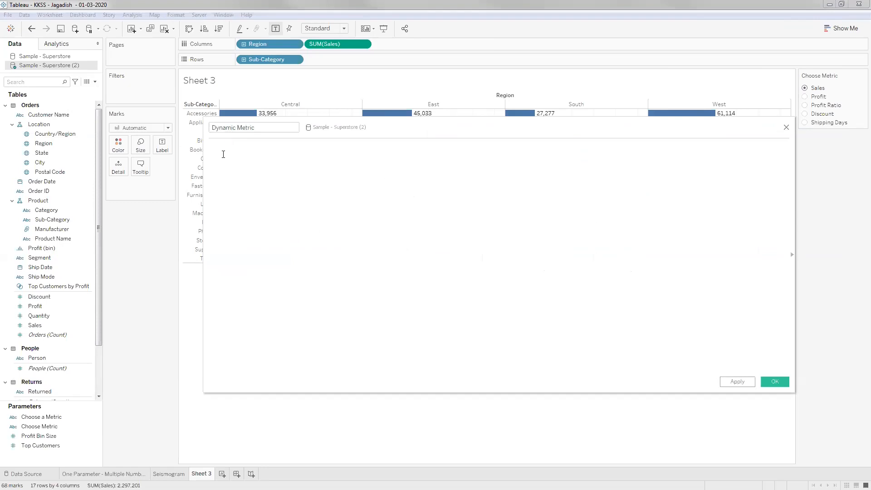
pyautogui.write('Case CHose')
pyautogui.press('BackSpace')
pyautogui.press('BackSpace')
pyautogui.press('BackSpace')
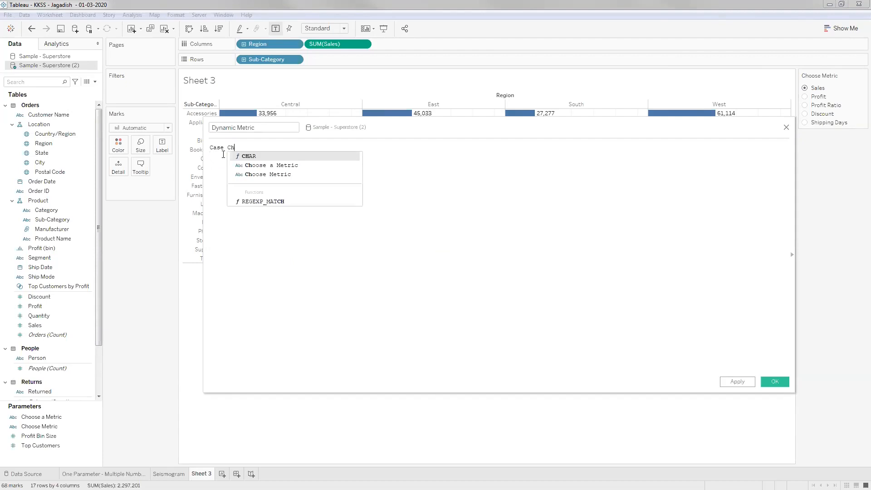
pyautogui.write('o')
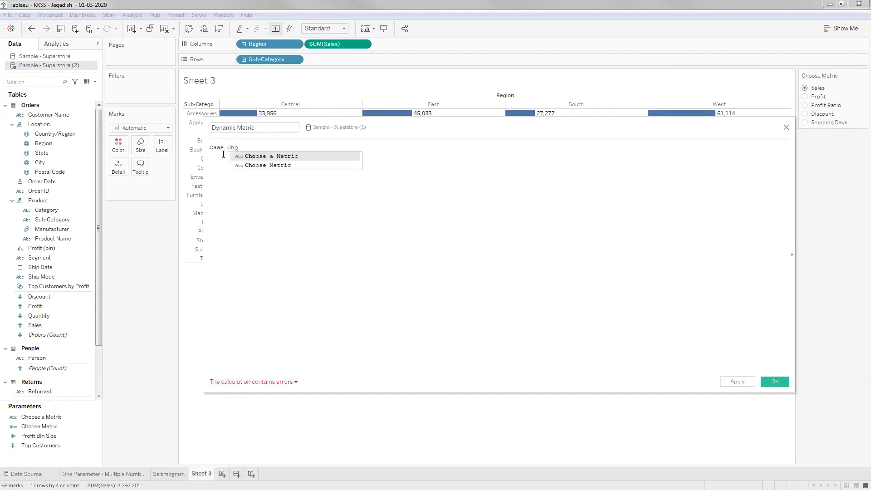
pyautogui.click(246, 164)
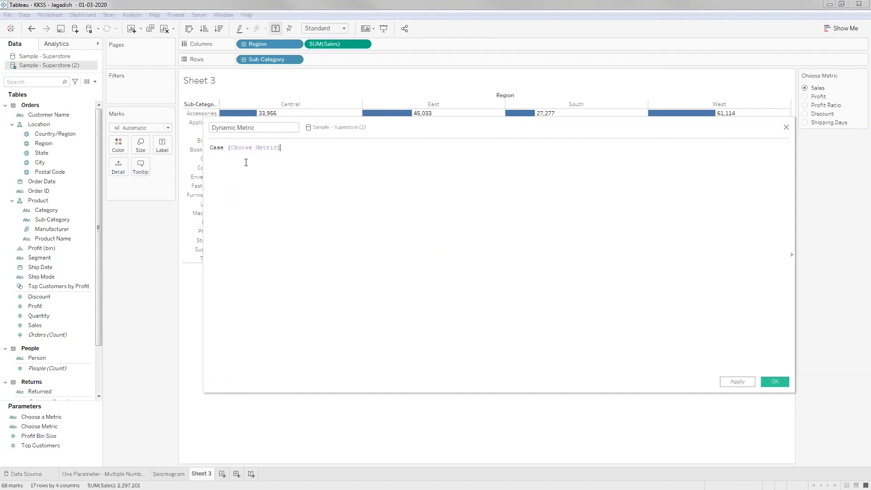
# Add the first branch to the Case formula: WHEN 'Sales' then SUM([Sales])
pyautogui.press('Return')
pyautogui.write('when [Sales]')
pyautogui.press('BackSpace')
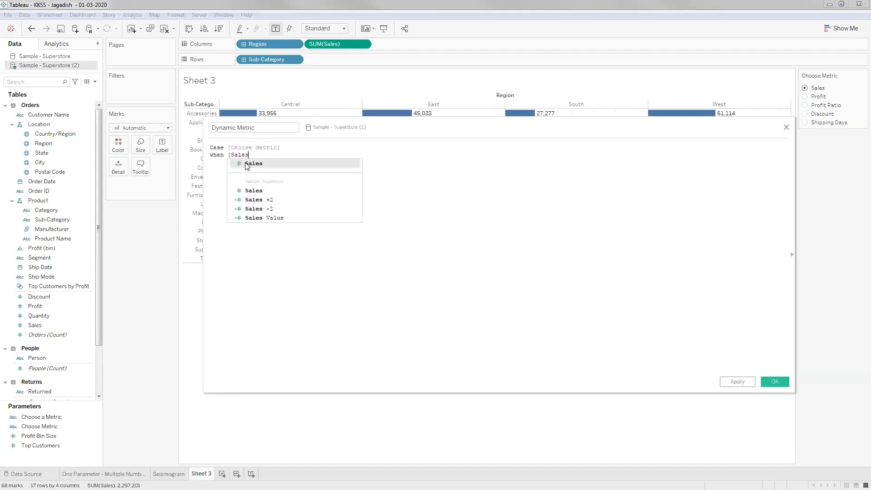
pyautogui.press('BackSpace')
pyautogui.press('BackSpace')
pyautogui.press('BackSpace')
pyautogui.press('BackSpace')
pyautogui.press('BackSpace')
pyautogui.press('BackSpace')
pyautogui.press('BackSpace')
pyautogui.press('BackSpace')
pyautogui.click(245, 163)
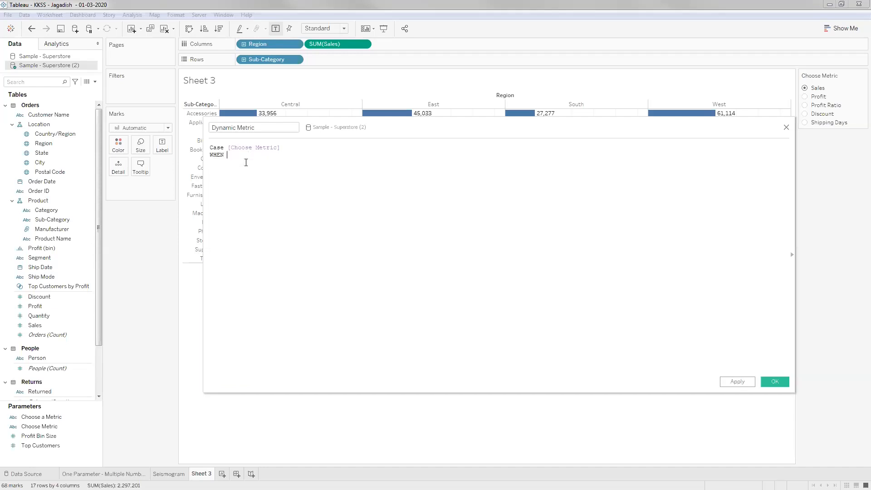
pyautogui.write("'Sales' then SUM(")
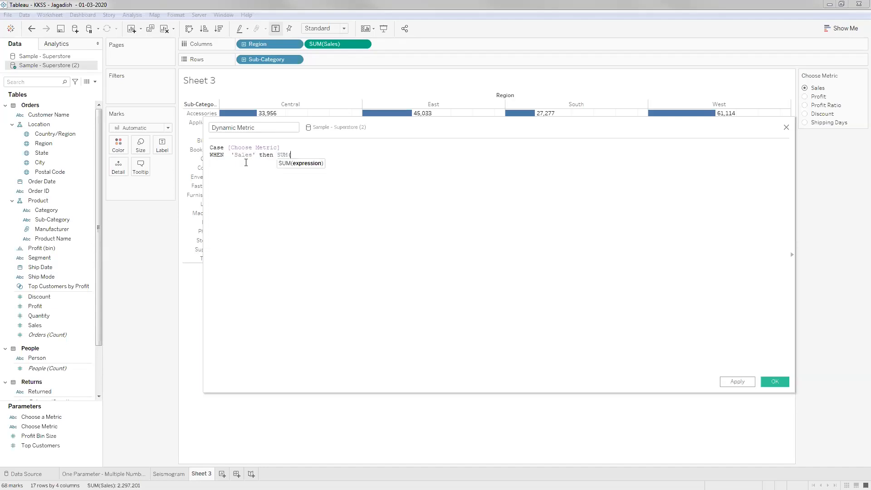
pyautogui.write('[Sales])')
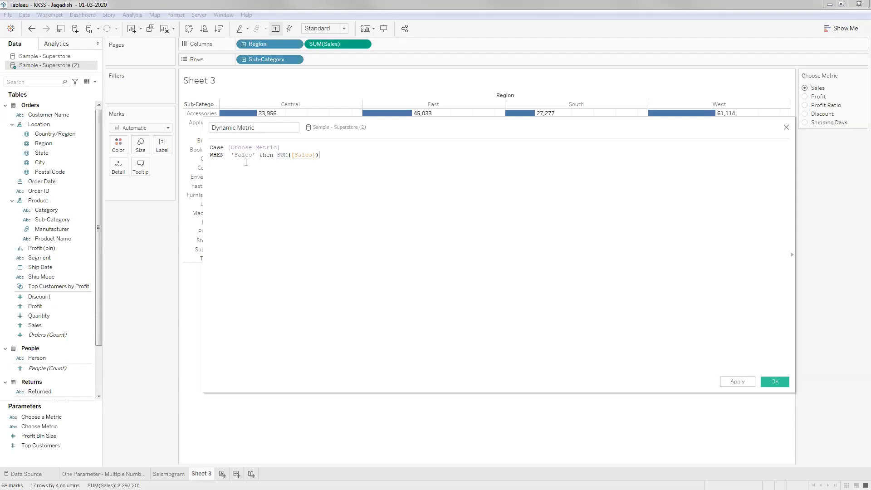
# Add a second branch to the Case formula: WHEN 'Profit' then SUM([Profit])
pyautogui.press('Return')
pyautogui.write("WHEN   'Profit' then SUm(")
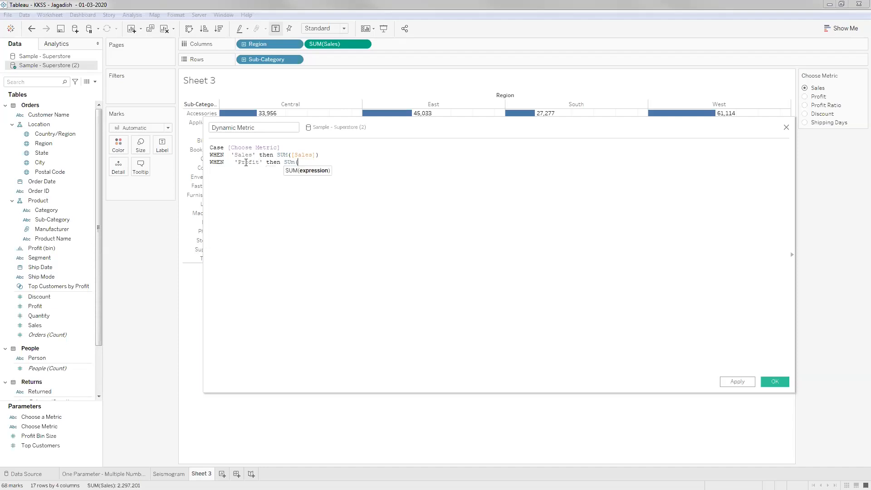
pyautogui.write('[Product Name]')
pyautogui.press('BackSpace')
pyautogui.press('BackSpace')
pyautogui.press('BackSpace')
pyautogui.press('BackSpace')
pyautogui.press('BackSpace')
pyautogui.press('BackSpace')
pyautogui.press('BackSpace')
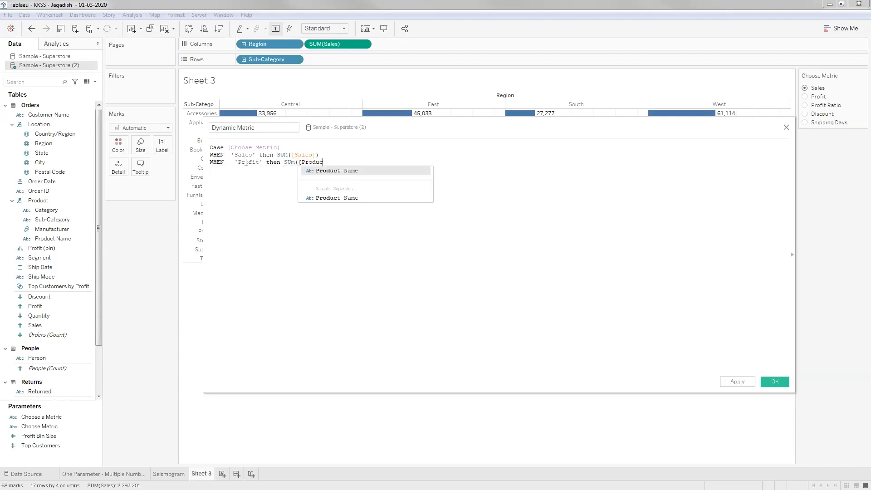
pyautogui.press('BackSpace')
pyautogui.press('BackSpace')
pyautogui.press('BackSpace')
pyautogui.write('f')
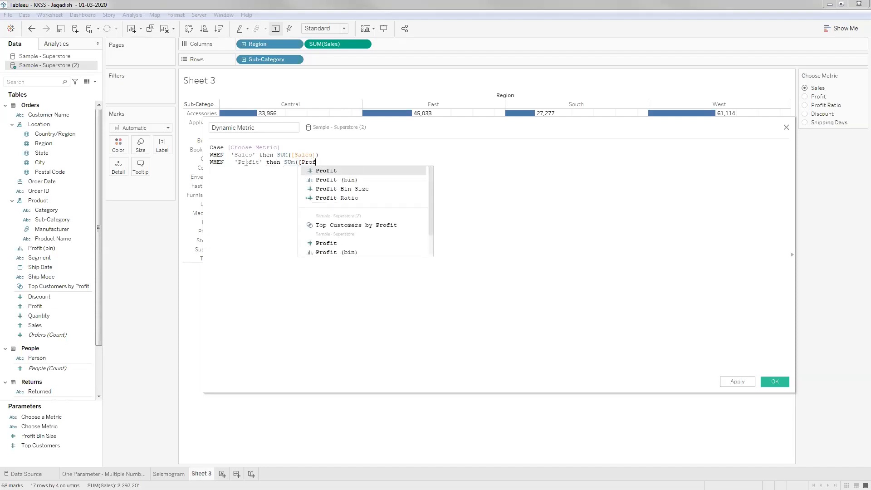
pyautogui.write('i')
pyautogui.press('Return')
pyautogui.write(')')
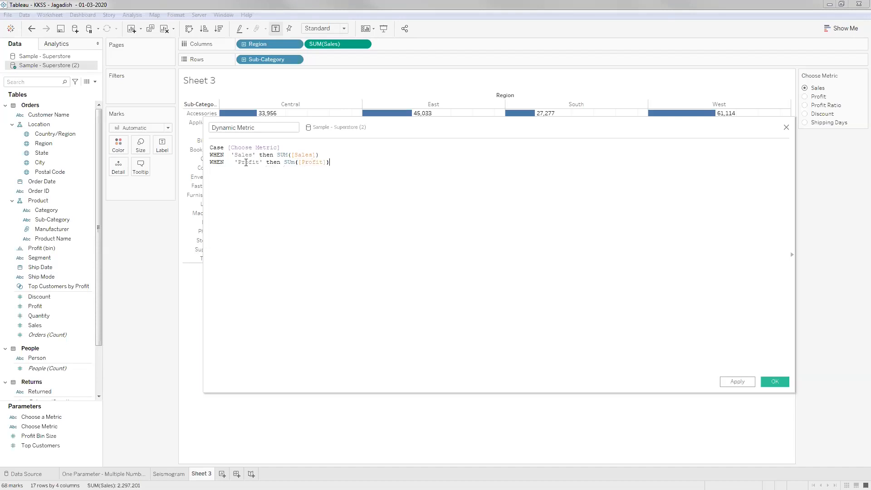
# Add a branch that returns the existing ratio field unaggregated: WHEN 'Profit Ratio' then [Profit Ratio]
pyautogui.press('Return')
pyautogui.write("WHEN  'Profit Ratio' the")
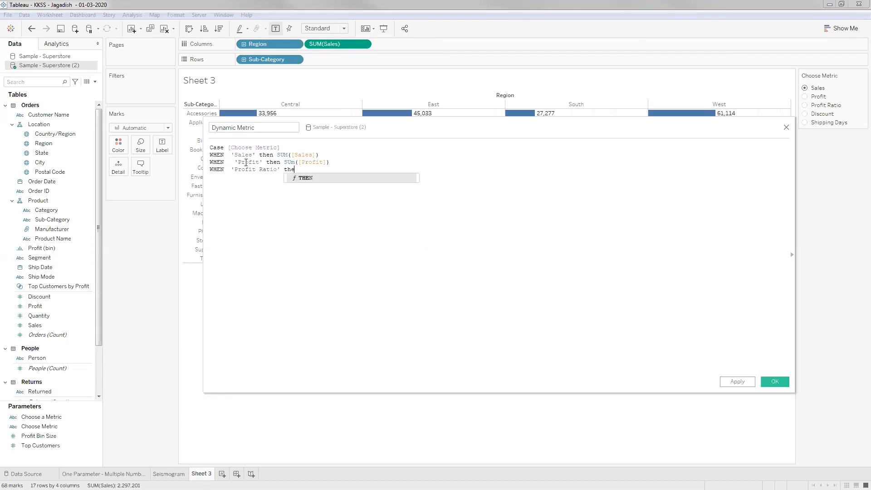
pyautogui.write('n AVG')
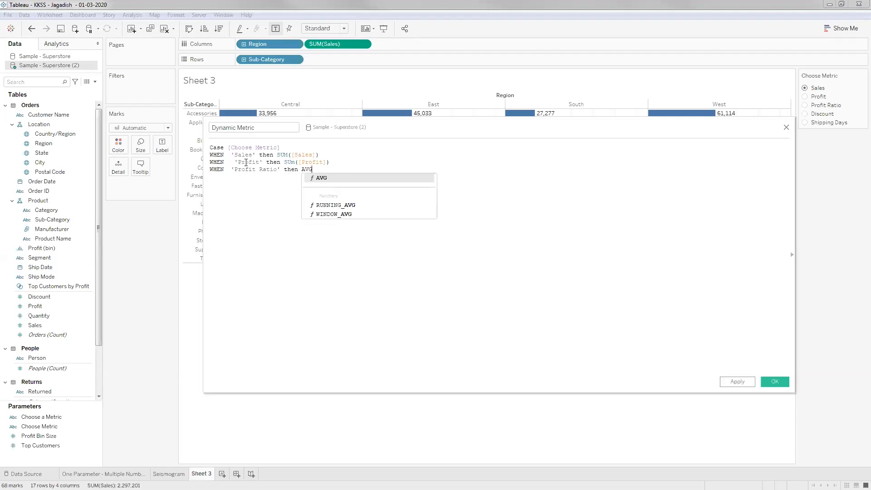
pyautogui.press('BackSpace')
pyautogui.press('BackSpace')
pyautogui.press('BackSpace')
pyautogui.write('Pro')
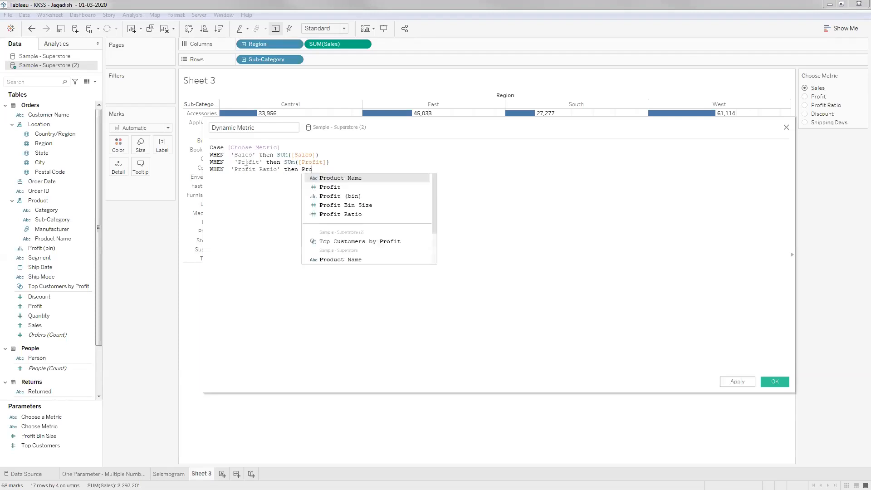
pyautogui.write('fit')
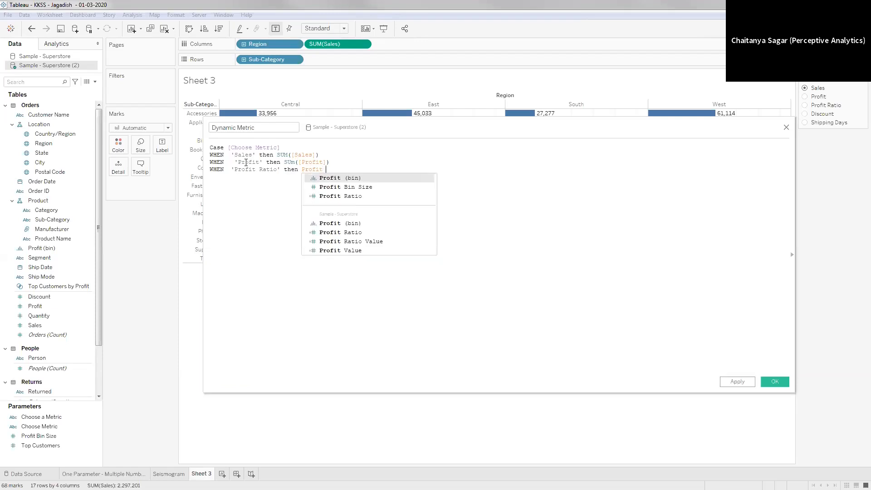
pyautogui.press('Down')
pyautogui.press('Down')
pyautogui.press('Return')
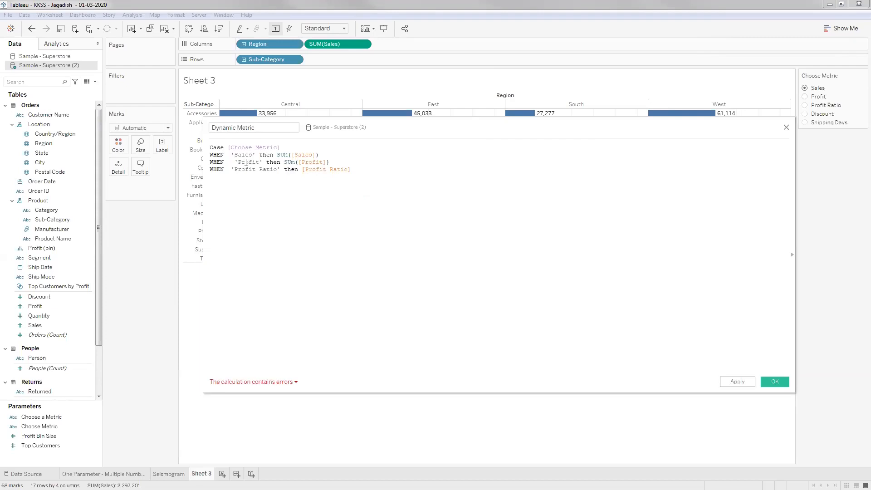
# Add a fourth branch to the Case formula: WHEN 'Discount' then [Discount]
pyautogui.press('Return')
pyautogui.write('W')
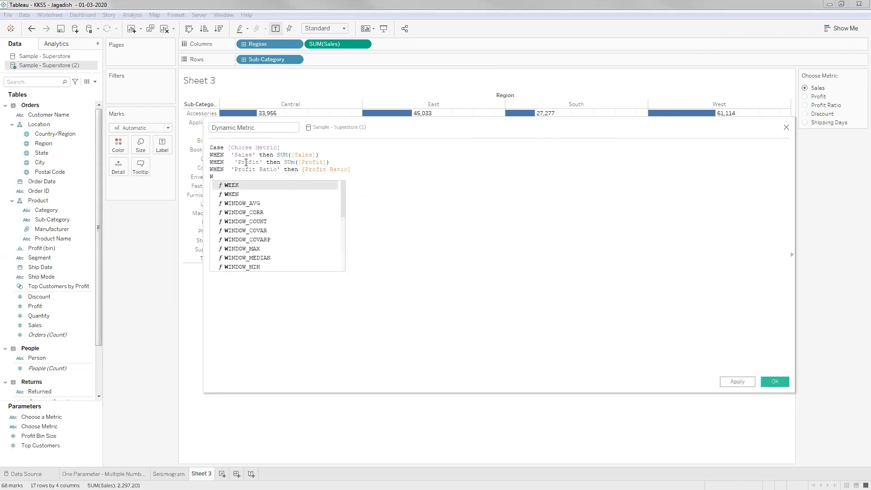
pyautogui.write('HEN ')
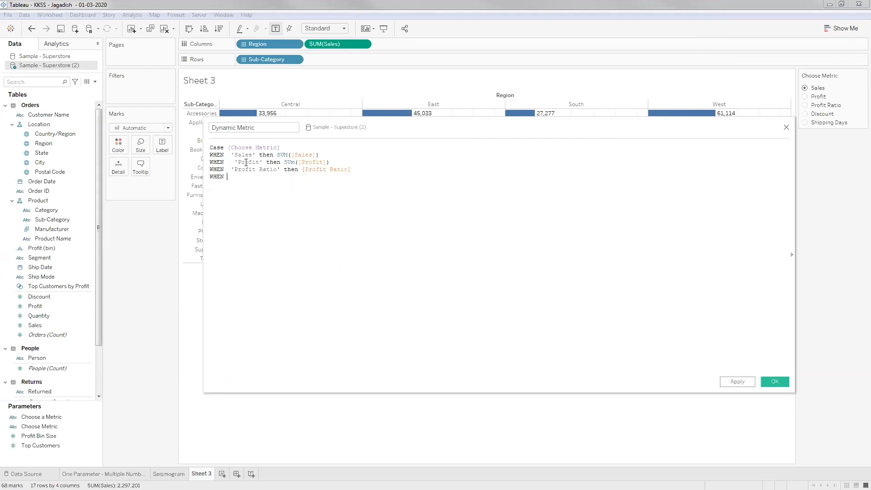
pyautogui.write('Disc')
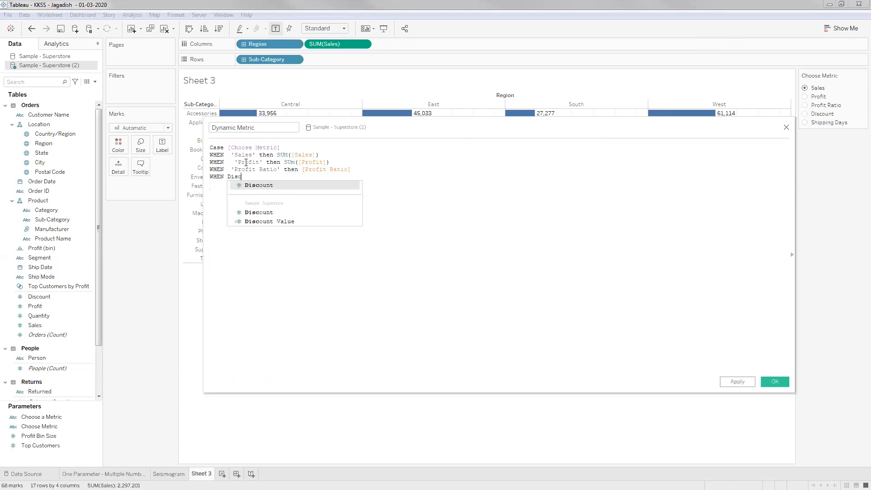
pyautogui.press('Return')
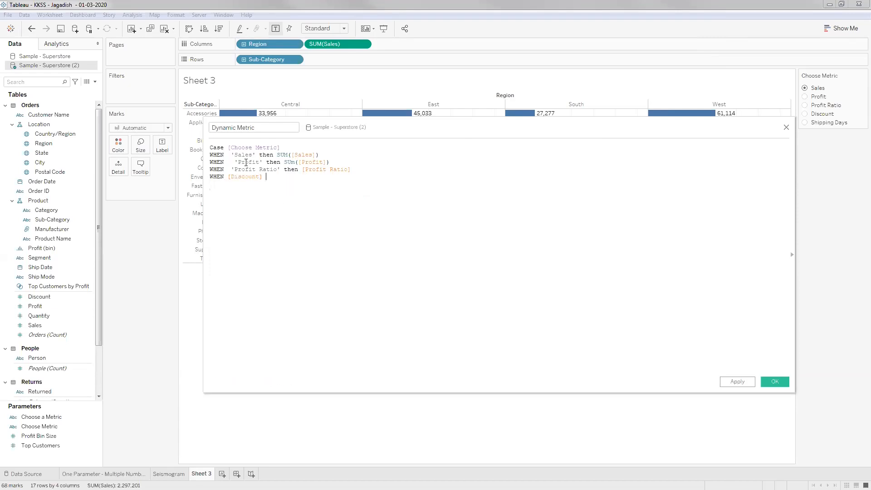
pyautogui.press('BackSpace')
pyautogui.press('BackSpace')
pyautogui.press('BackSpace')
pyautogui.press('BackSpace')
pyautogui.press('BackSpace')
pyautogui.press('BackSpace')
pyautogui.press('BackSpace')
pyautogui.press('BackSpace')
pyautogui.press('BackSpace')
pyautogui.press('BackSpace')
pyautogui.press('BackSpace')
pyautogui.write("'Discount' th")
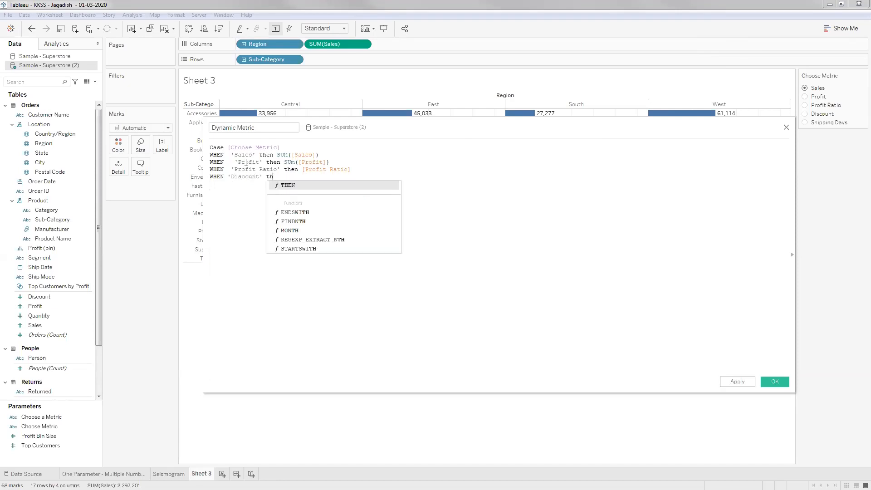
pyautogui.write('en Di')
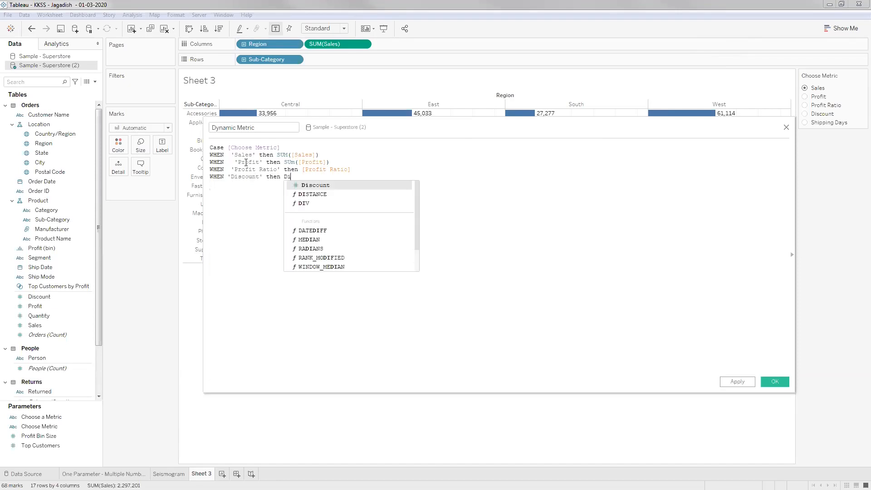
pyautogui.press('BackSpace')
pyautogui.press('BackSpace')
pyautogui.write('[Discount')
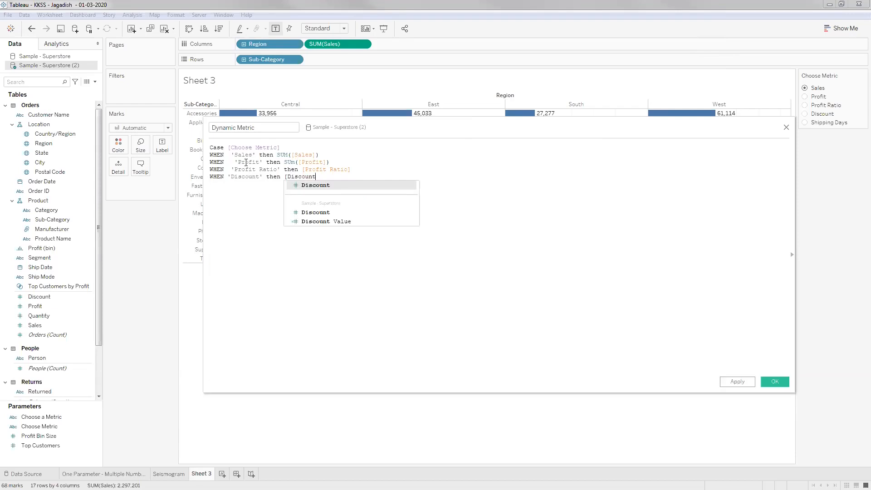
pyautogui.press('Return')
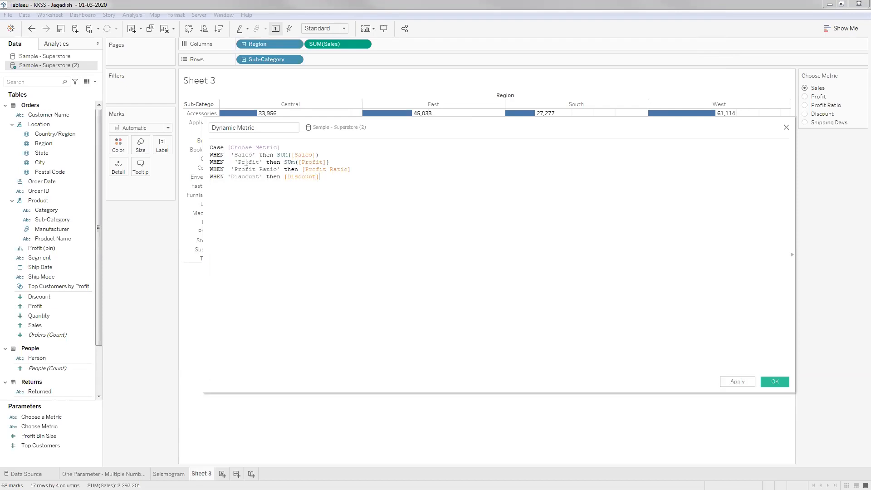
# Add the condition WHEN 'Shipping Days' on a new line of the Case formula, leaving out its result
pyautogui.press('Return')
pyautogui.write('WHN')
pyautogui.press('BackSpace')
pyautogui.press('Return')
pyautogui.write("'Shippin")
pyautogui.press('BackSpace')
pyautogui.press('BackSpace')
pyautogui.press('BackSpace')
pyautogui.press('BackSpace')
pyautogui.press('BackSpace')
pyautogui.press('BackSpace')
pyautogui.write('hipping ')
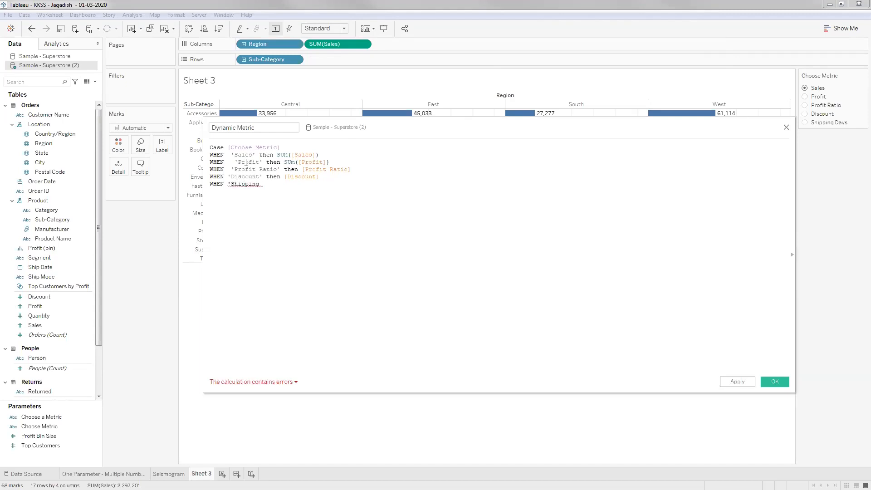
pyautogui.write('Days')
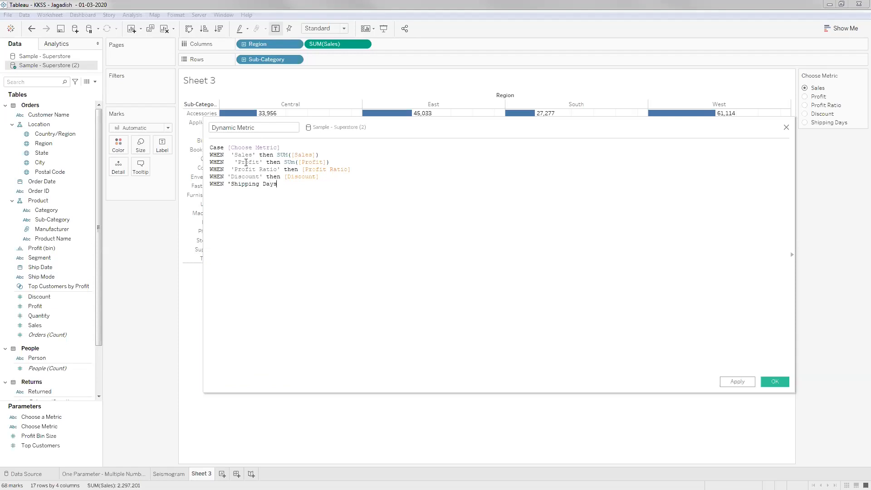
pyautogui.write("' then Shi")
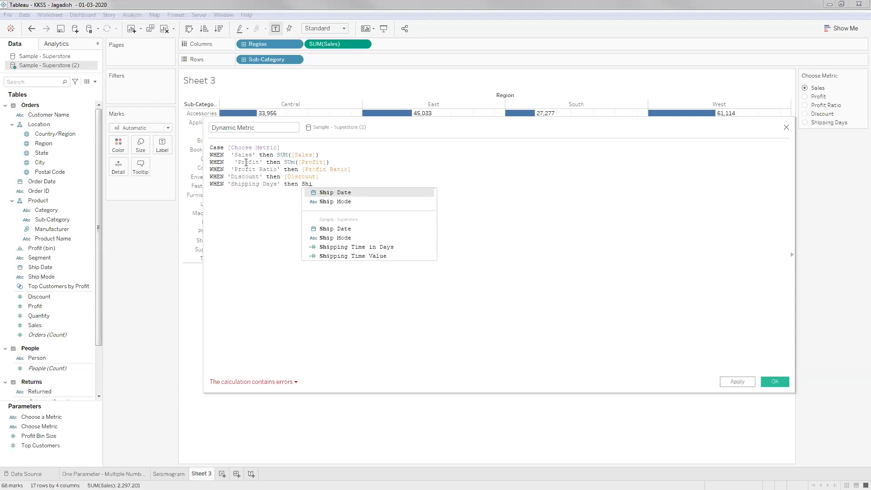
pyautogui.press('BackSpace')
pyautogui.press('BackSpace')
pyautogui.press('BackSpace')
pyautogui.press('BackSpace')
pyautogui.press('BackSpace')
pyautogui.press('BackSpace')
pyautogui.press('BackSpace')
pyautogui.press('BackSpace')
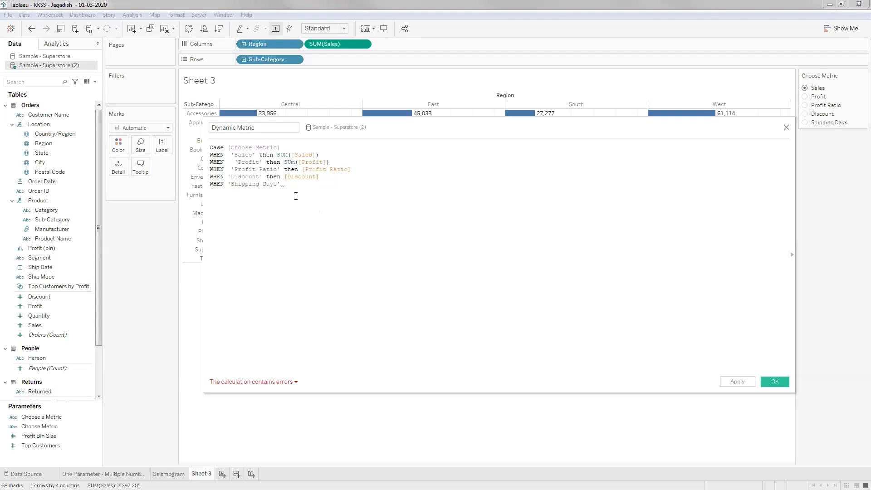
# Wrap the Discount field in the fourth branch in an average so it reads AVG([Discount])
pyautogui.press('Up')
pyautogui.write('AVG')
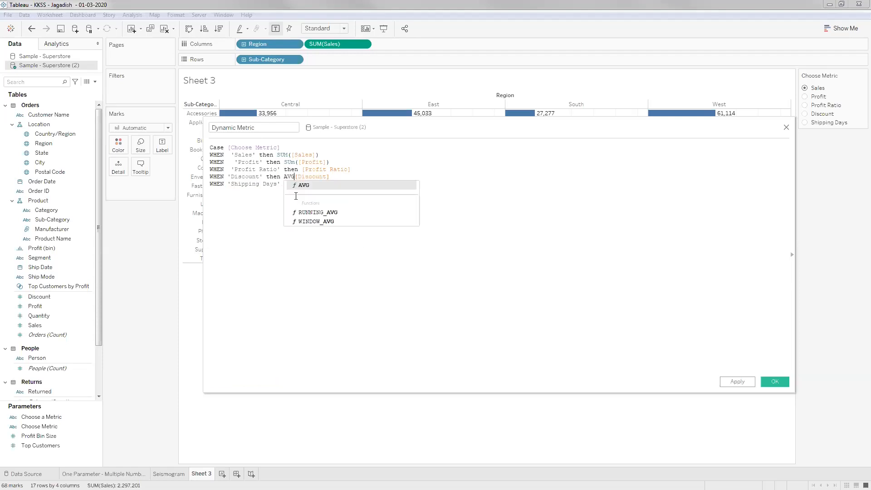
pyautogui.write('(')
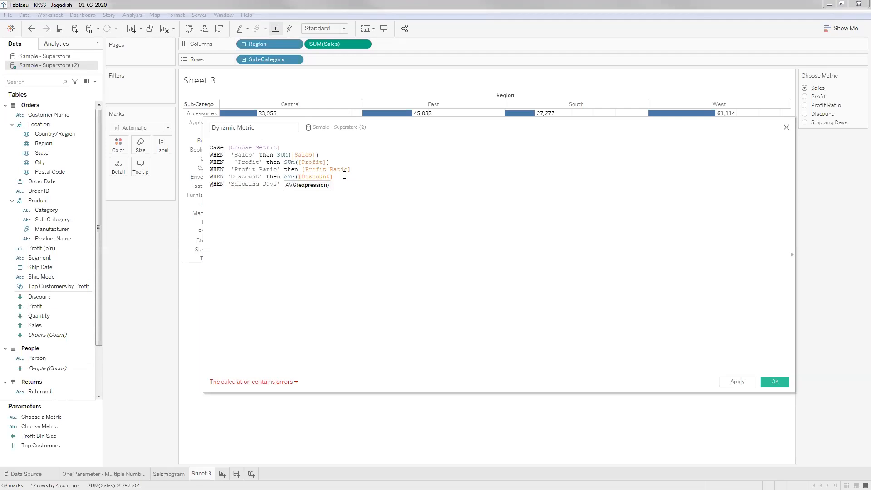
pyautogui.write(')')
pyautogui.click(290, 194)
# Start a new calculated field in Sample - Superstore (2) and name it Shipping Days
pyautogui.scroll(1, 61, 354)
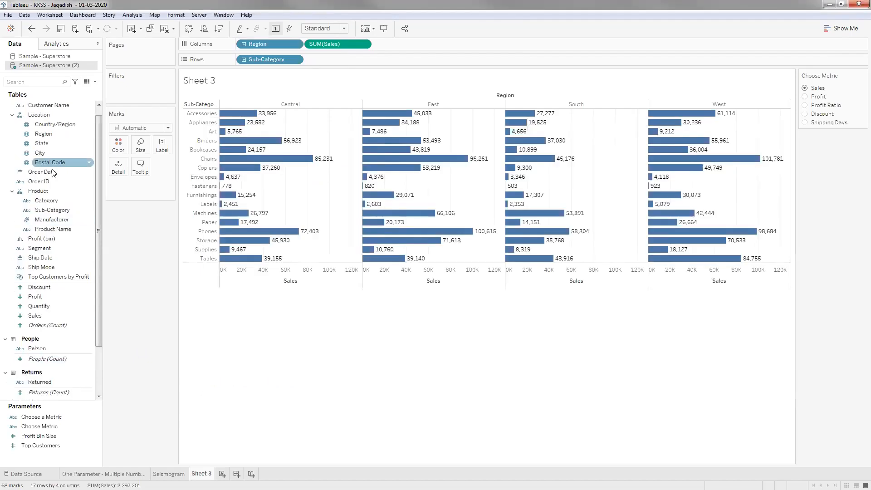
pyautogui.click(95, 82)
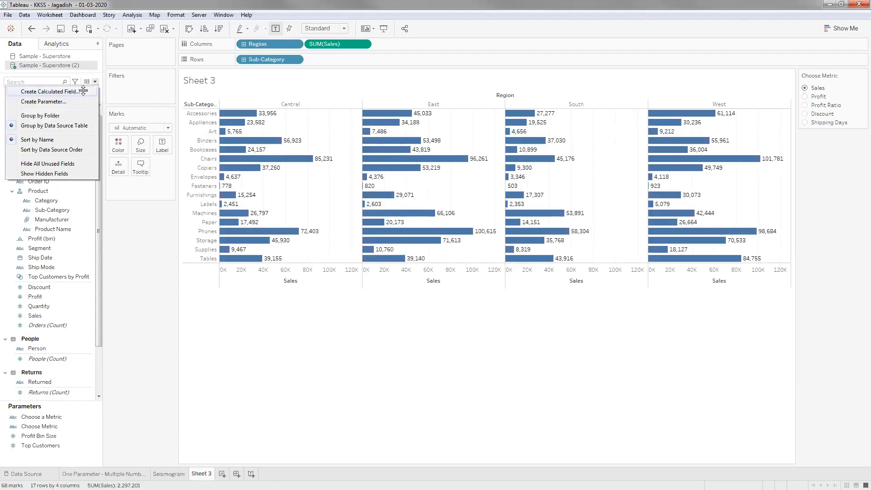
pyautogui.click(82, 89)
pyautogui.write('Sh')
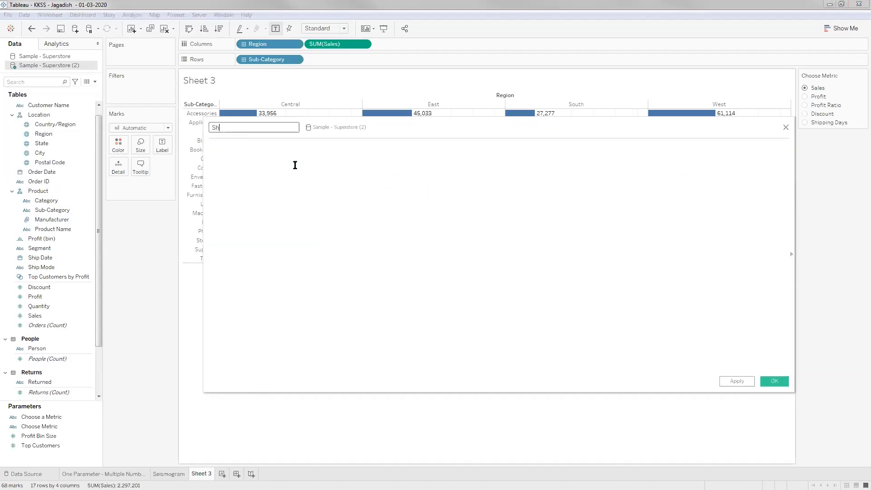
pyautogui.write('ipping Days')
pyautogui.click(295, 165)
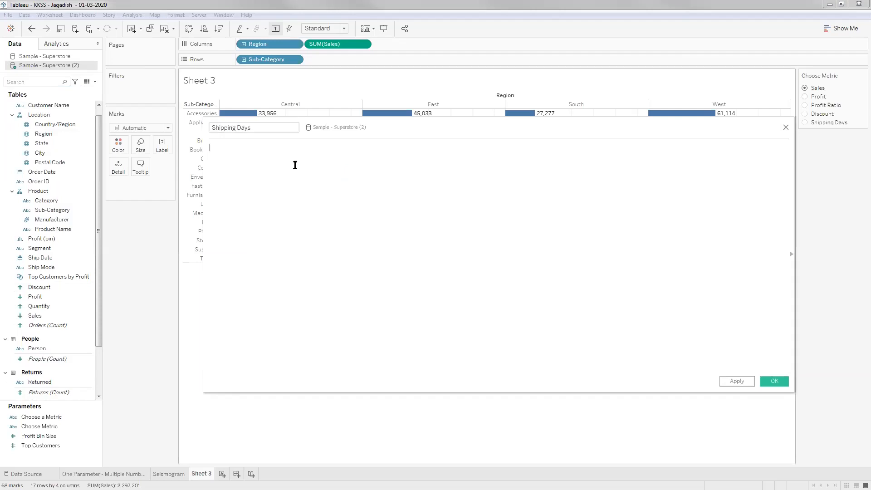
# Define Shipping Days as the DATEDIFF in 'day' units from Order Date to Ship Date, and create the field
pyautogui.write('Date')
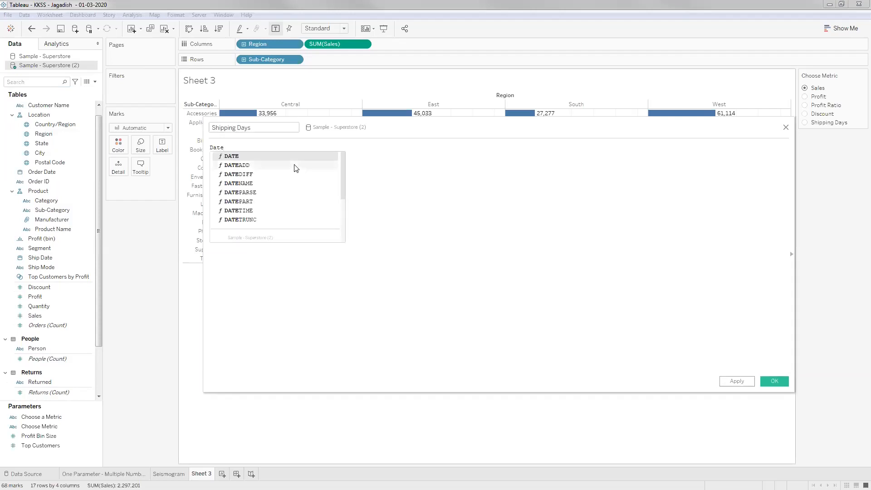
pyautogui.press('Down')
pyautogui.press('Down')
pyautogui.press('Return')
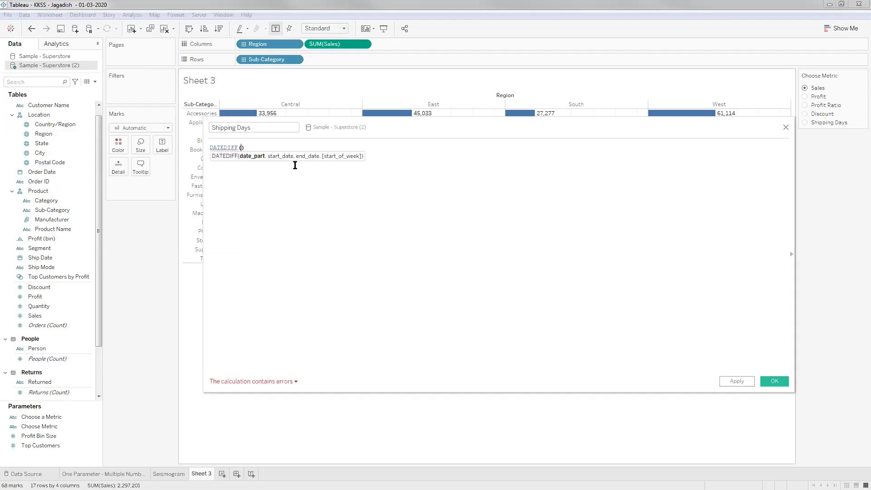
pyautogui.write("'day', ")
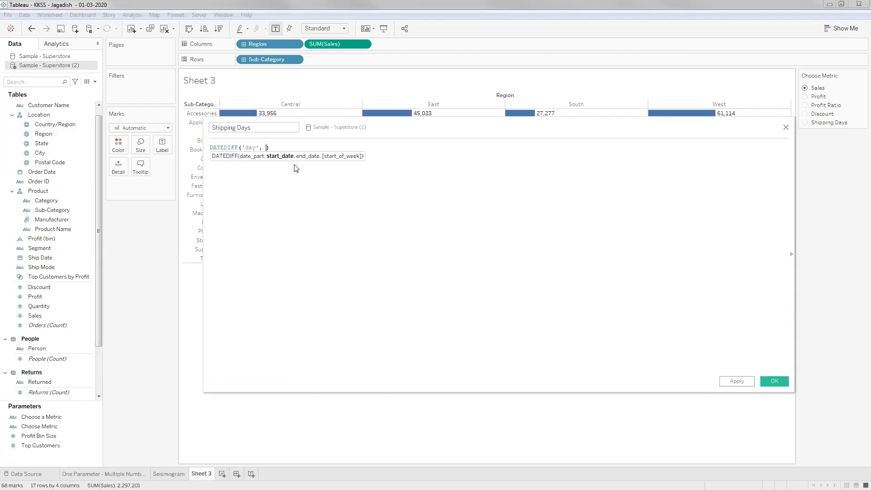
pyautogui.write('or')
pyautogui.press('Return')
pyautogui.write(', Sh')
pyautogui.press('Return')
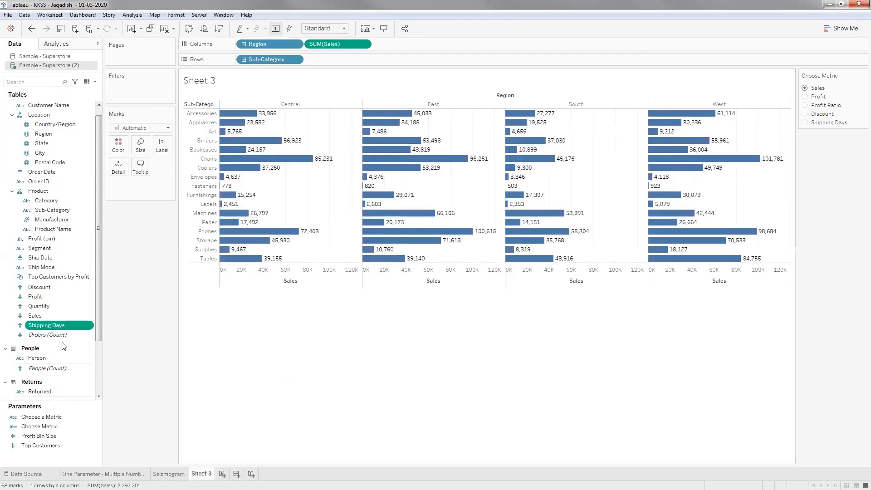
# Open the Dynamic Metric calculation and complete its 'Shipping Days' branch with then AVG([Shipping Days])
pyautogui.scroll(-3, 75, 261)
pyautogui.click(59, 349)
pyautogui.rightClick(58, 350)
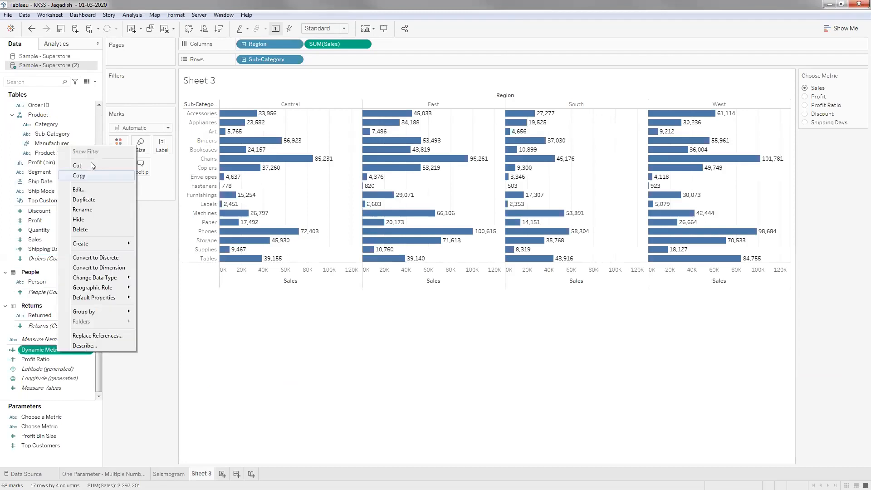
pyautogui.click(79, 189)
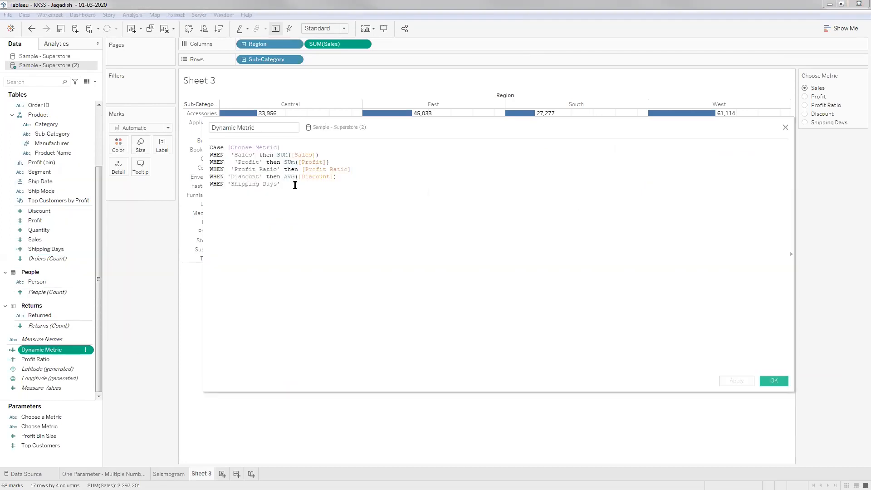
pyautogui.write('the')
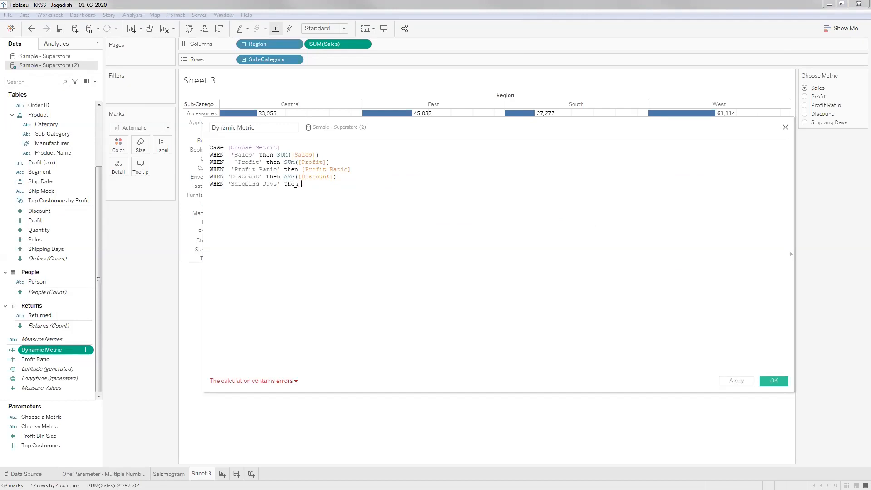
pyautogui.write('n AVG(')
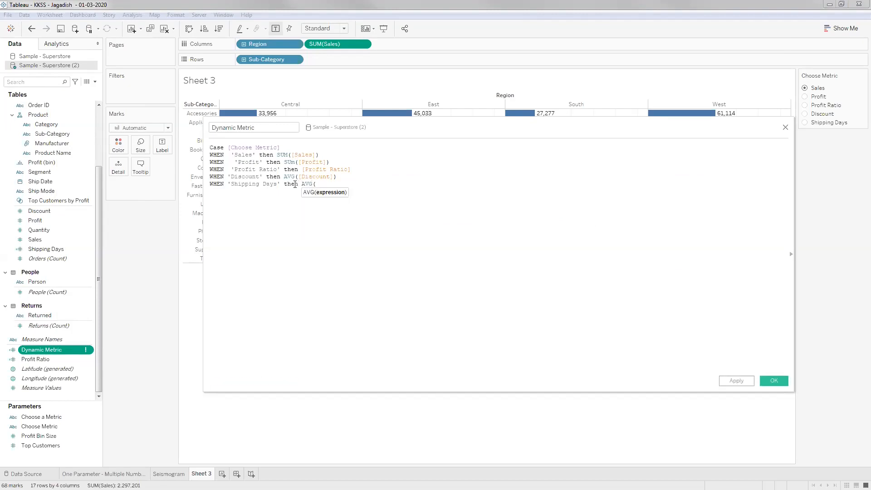
pyautogui.write('Shipp')
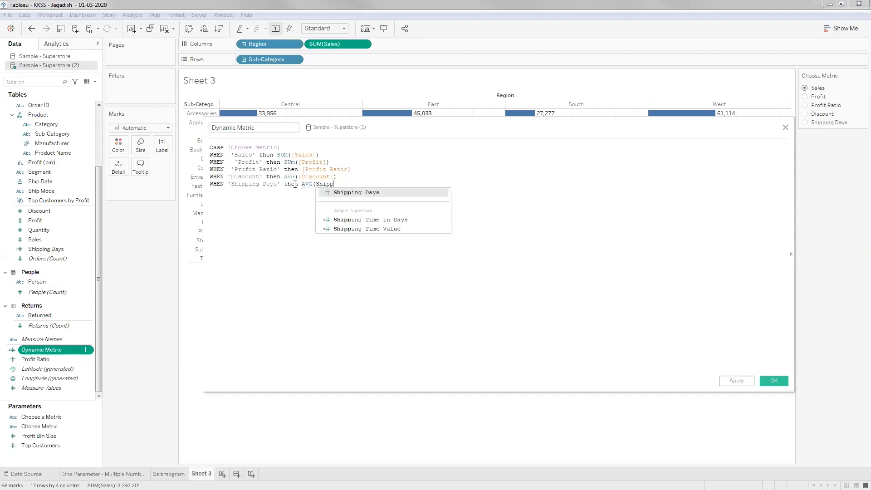
pyautogui.press('Return')
pyautogui.write(')')
# Close the Dynamic Metric Case formula with end on a new line and save the calculation
pyautogui.press('Return')
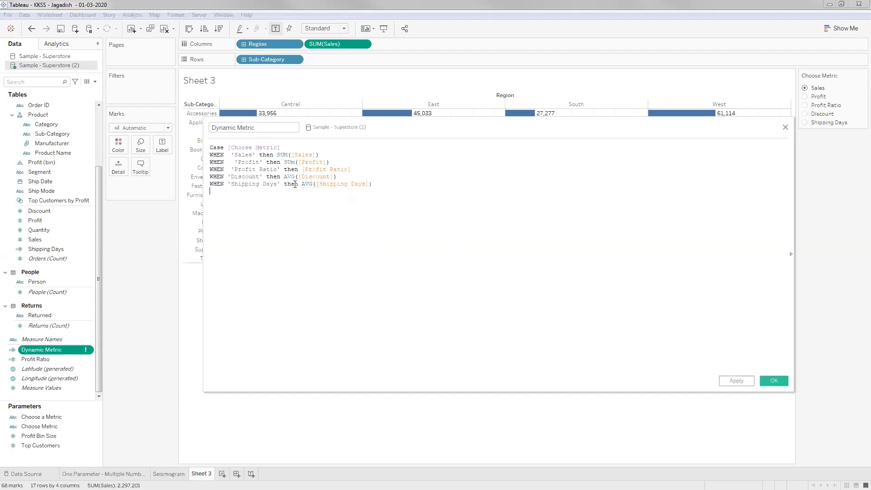
pyautogui.write('end')
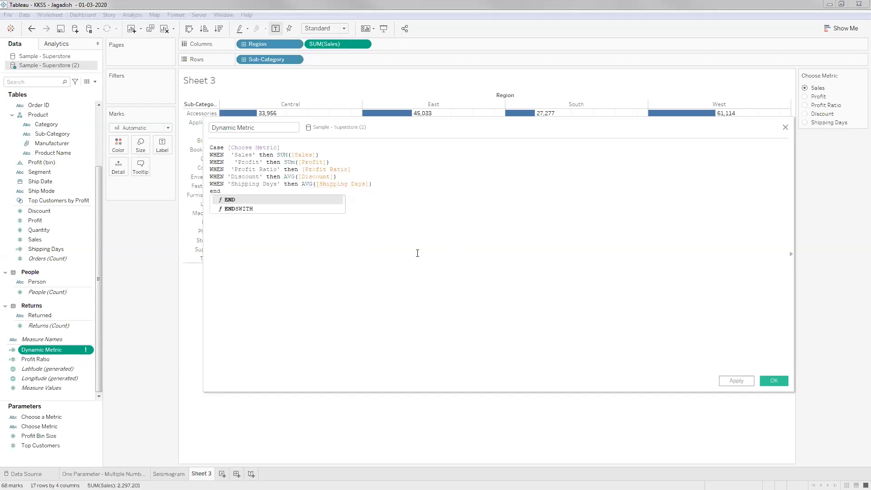
pyautogui.click(772, 380)
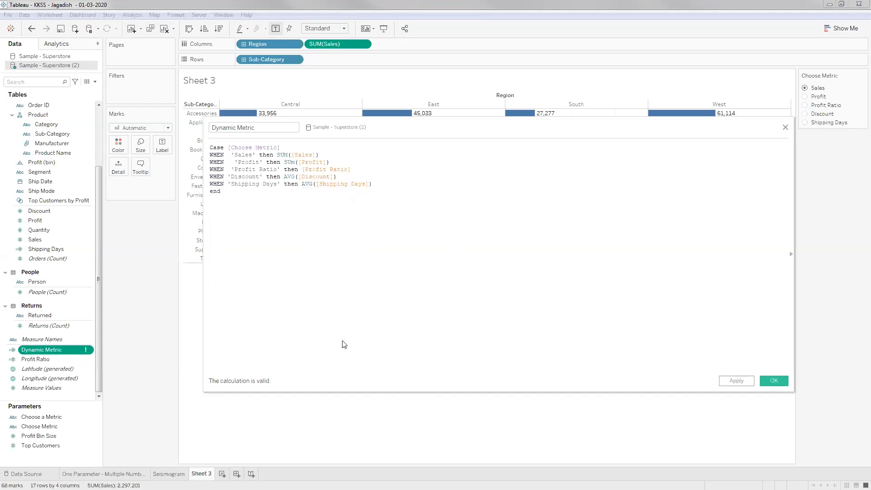
# Replace SUM(Sales) in the columns with Dynamic Metric and test the chart with Choose Metric set to Profit and Discount
pyautogui.moveTo(48, 349)
pyautogui.mouseDown()
pyautogui.moveTo(267, 126)
pyautogui.moveTo(361, 6)
pyautogui.moveTo(334, 44)
pyautogui.mouseUp()
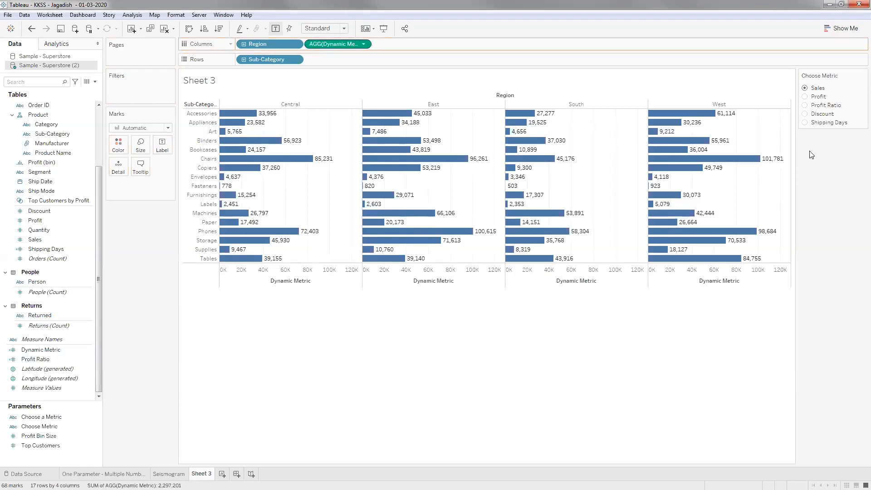
pyautogui.click(805, 96)
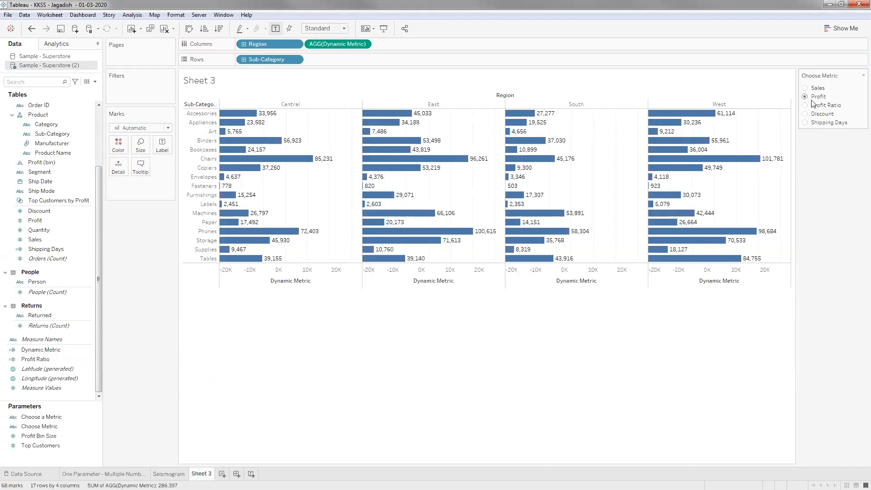
pyautogui.click(805, 105)
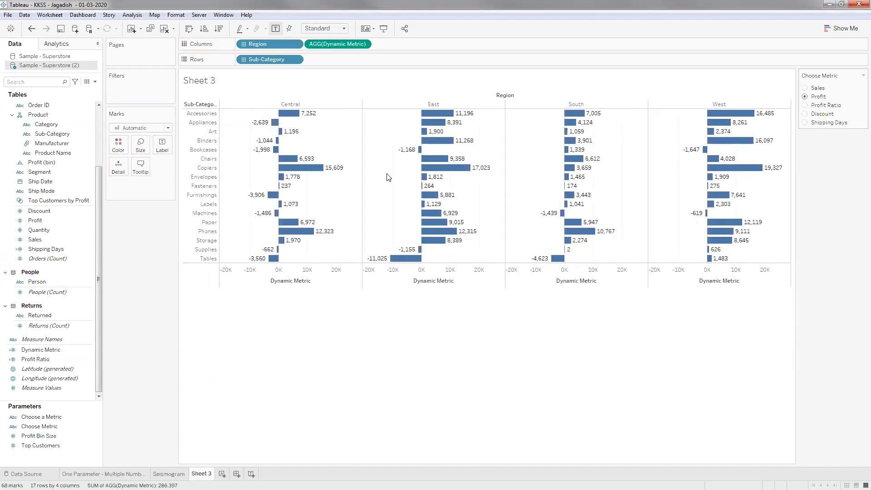
pyautogui.click(821, 115)
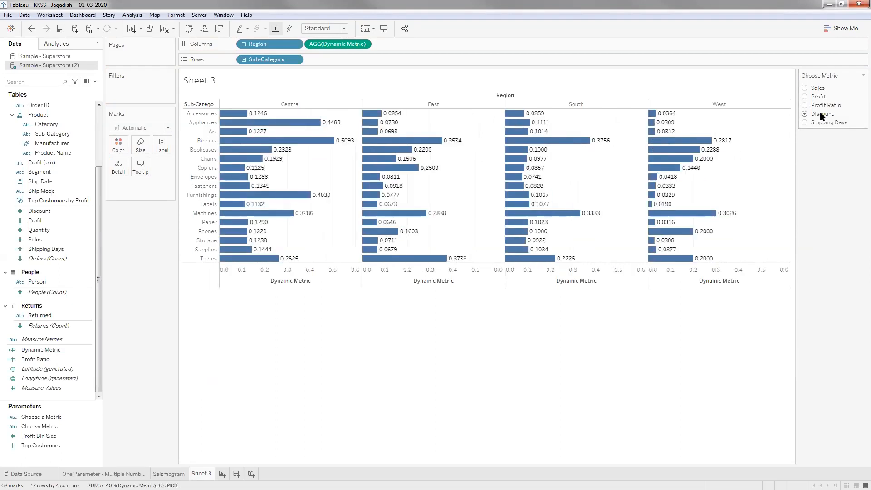
# Switch Choose Metric through Sales, Profit, Profit Ratio and Discount to check the chart, ending on Shipping Days
pyautogui.click(805, 88)
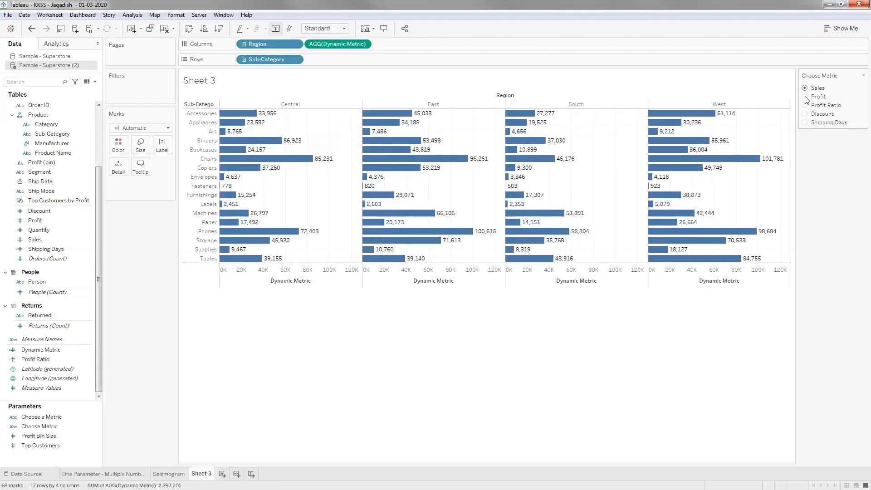
pyautogui.click(805, 97)
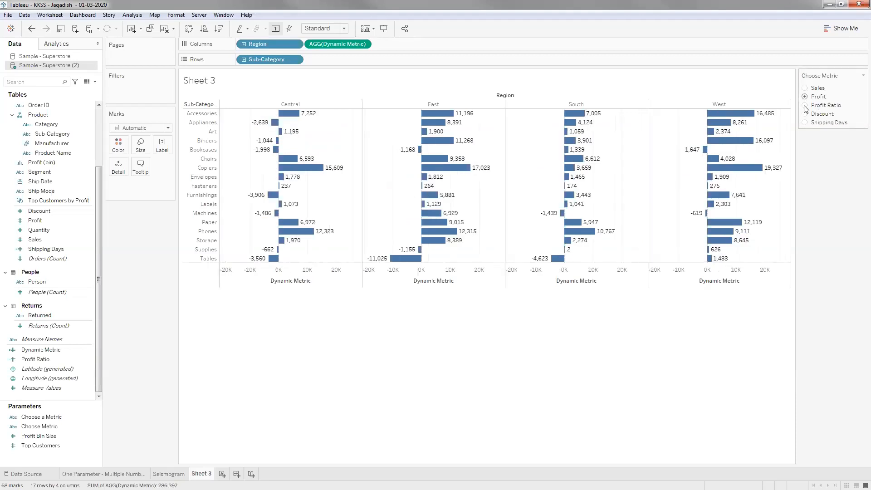
pyautogui.click(804, 106)
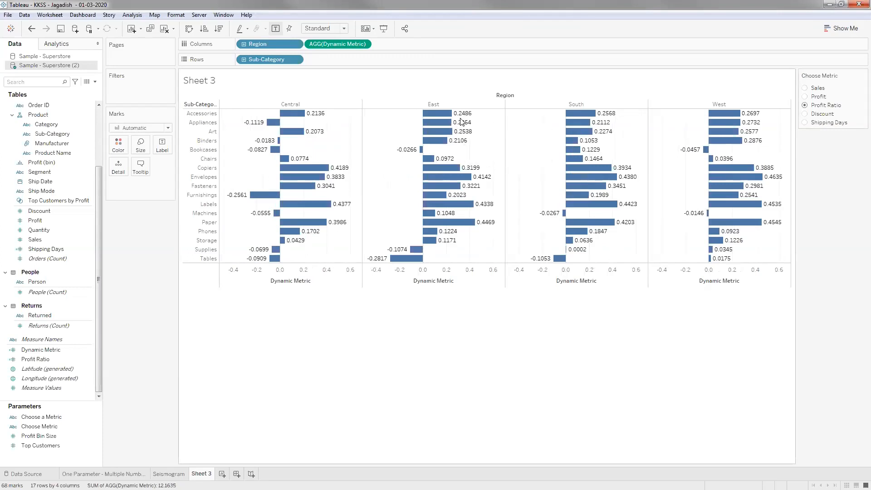
pyautogui.moveTo(464, 118)
pyautogui.click(805, 113)
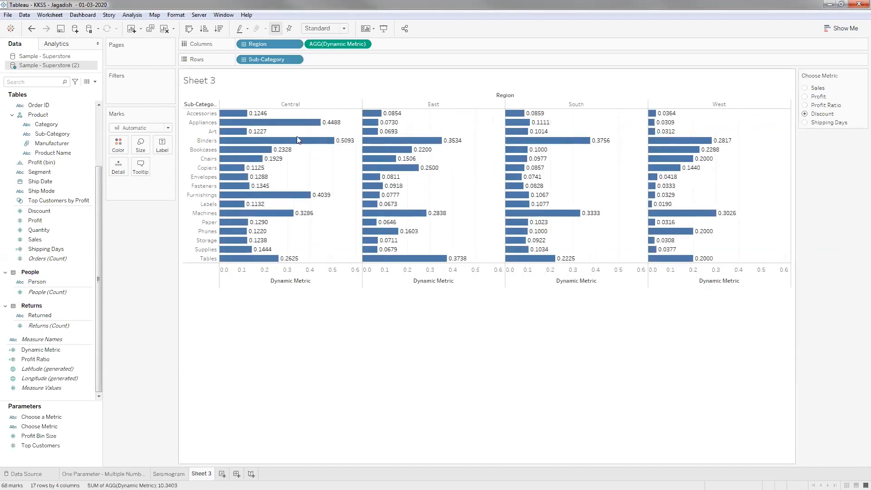
pyautogui.click(806, 124)
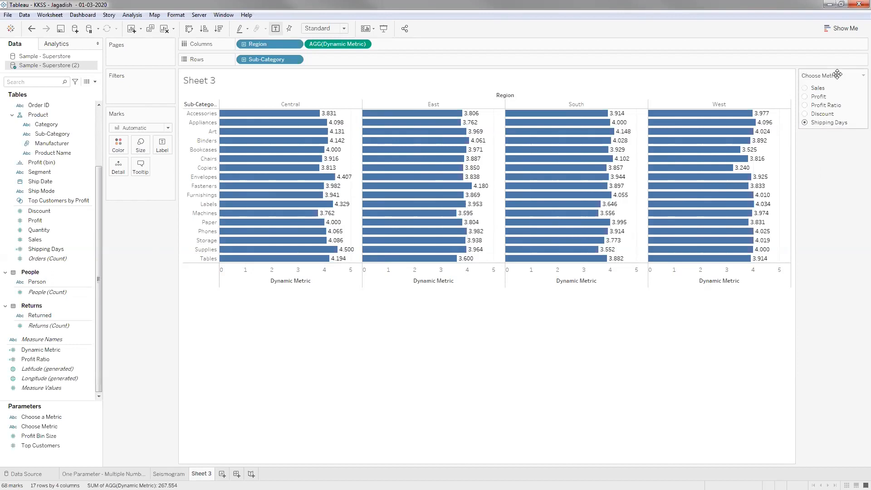
# Start a new calculated field in Sample - Superstore (2) and name it Sales Value
pyautogui.click(94, 82)
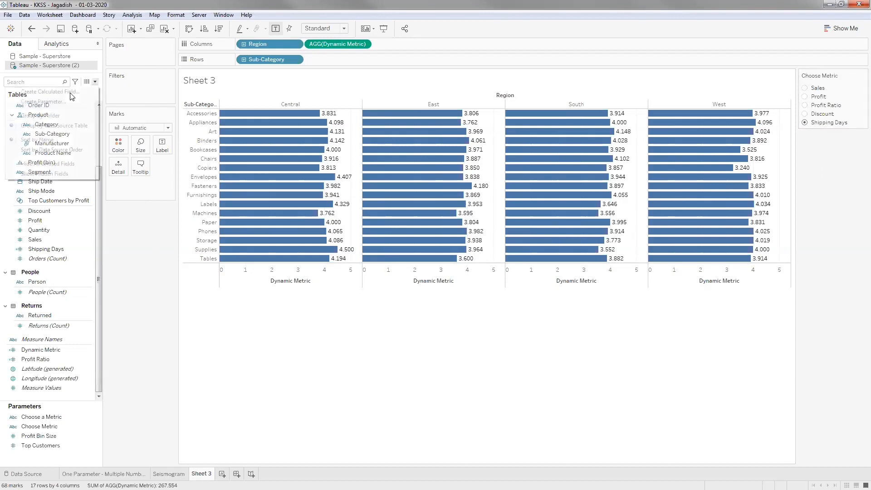
pyautogui.click(67, 93)
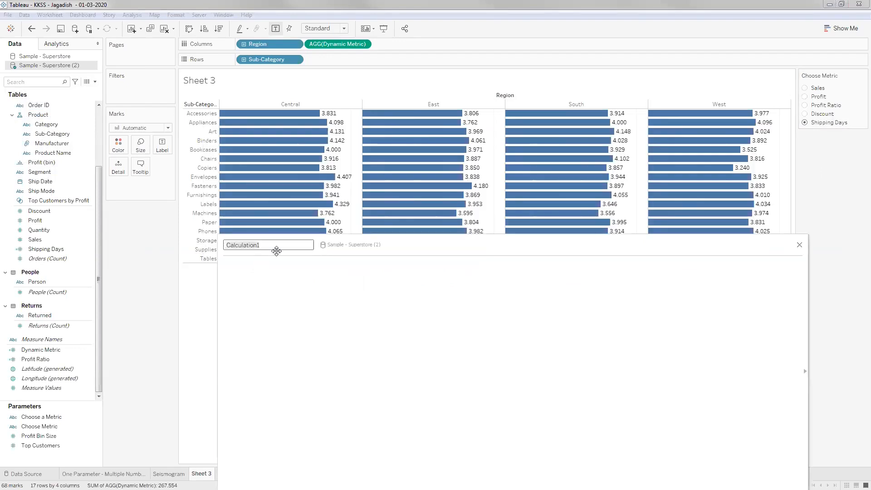
pyautogui.press('BackSpace')
pyautogui.write('Sal')
pyautogui.write('es Value')
# Begin the Sales Value formula with the condition IF [Choose Metric] = 'Sales' then
pyautogui.click(267, 270)
pyautogui.write('I')
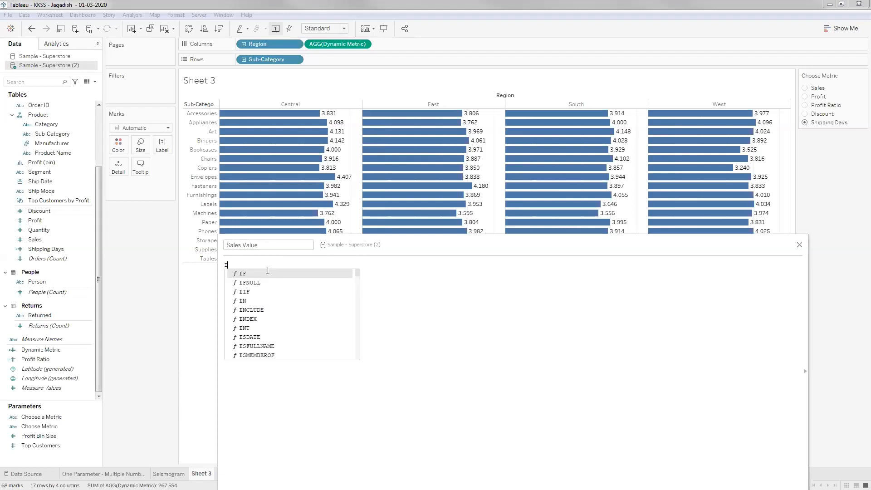
pyautogui.write('F CHose')
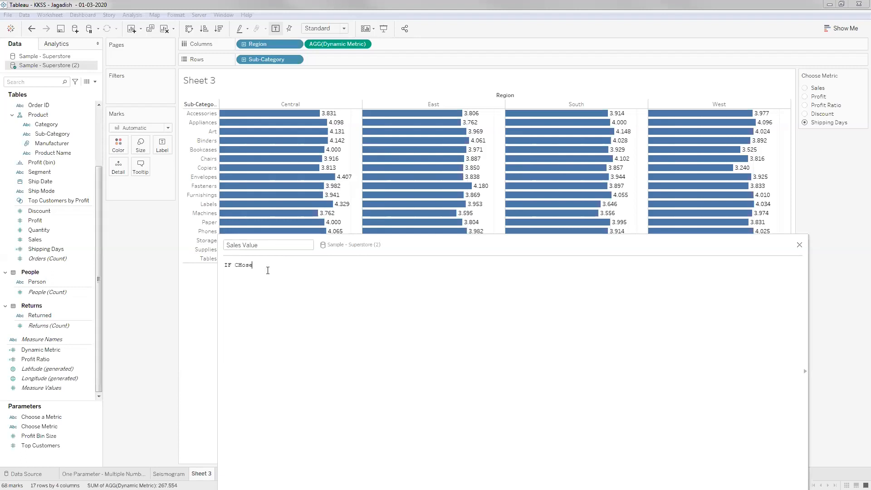
pyautogui.press('BackSpace')
pyautogui.press('BackSpace')
pyautogui.press('BackSpace')
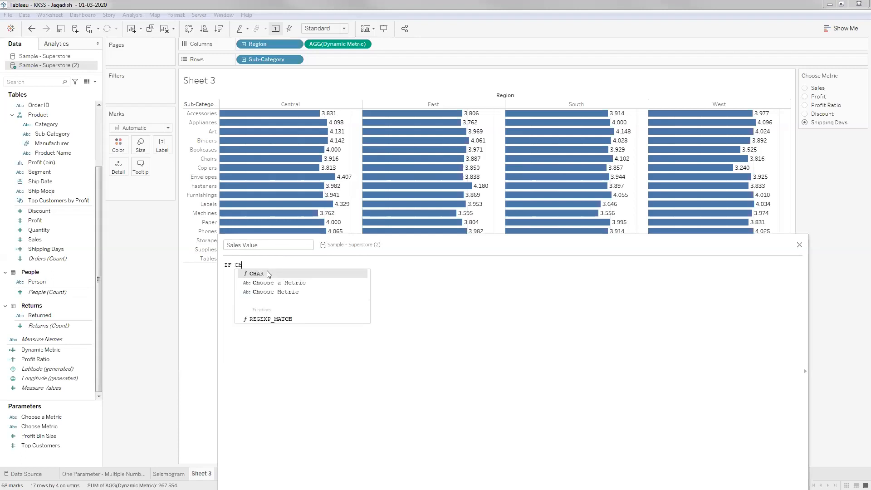
pyautogui.write('o')
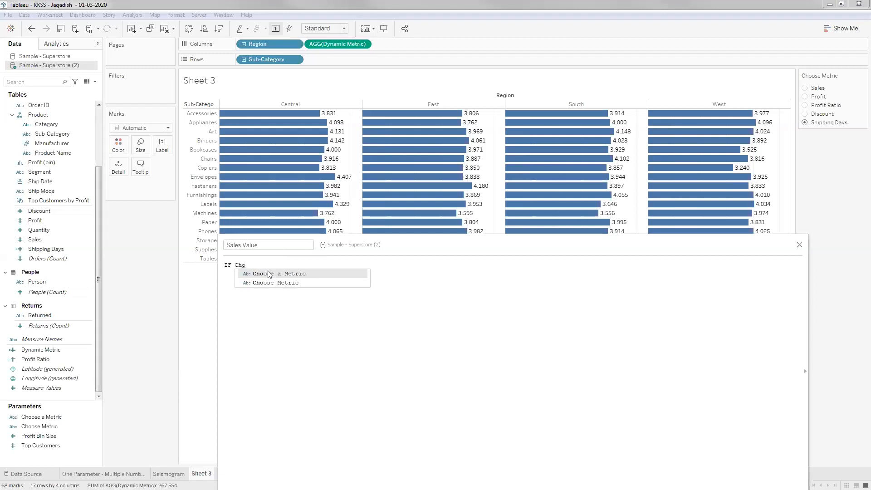
pyautogui.click(267, 280)
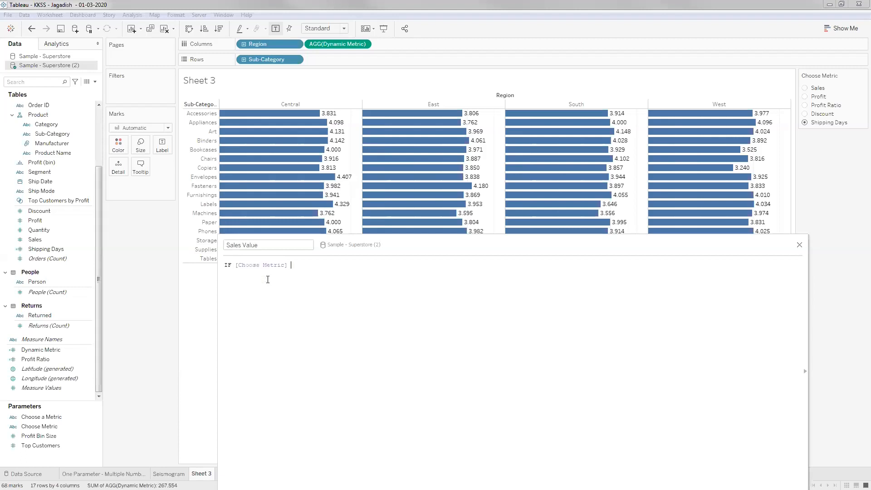
pyautogui.write("= 'Sales' th")
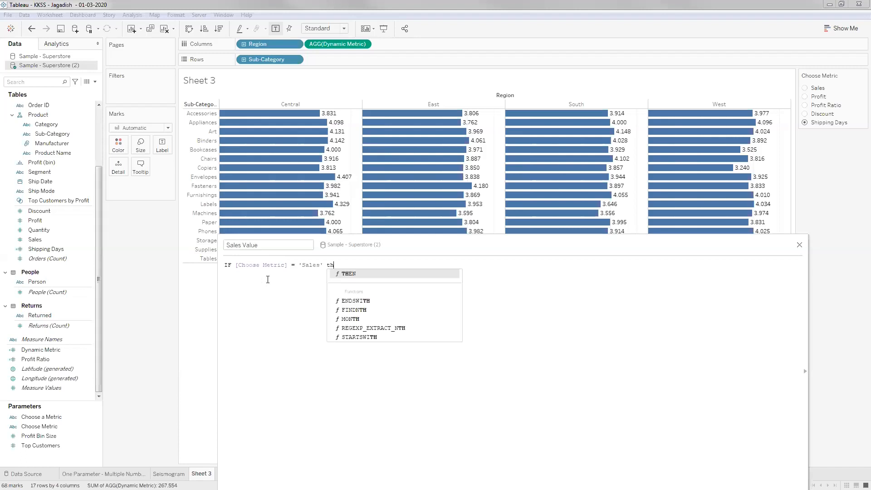
pyautogui.write('en ')
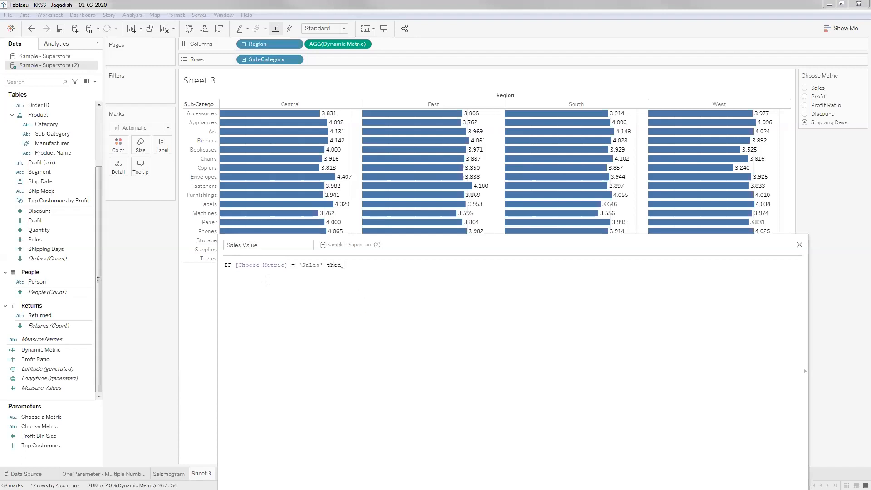
# Complete the Sales Value formula with sum(Sales) else null end, and enlarge the formula text
pyautogui.write('sum(Sales) else null end')
pyautogui.scroll(3, 265, 295)
pyautogui.scroll(1, 264, 296)
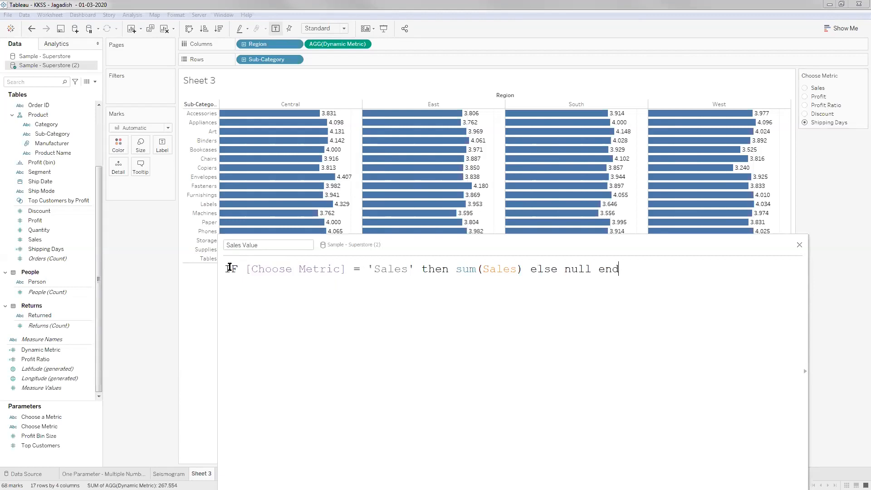
pyautogui.click(258, 245)
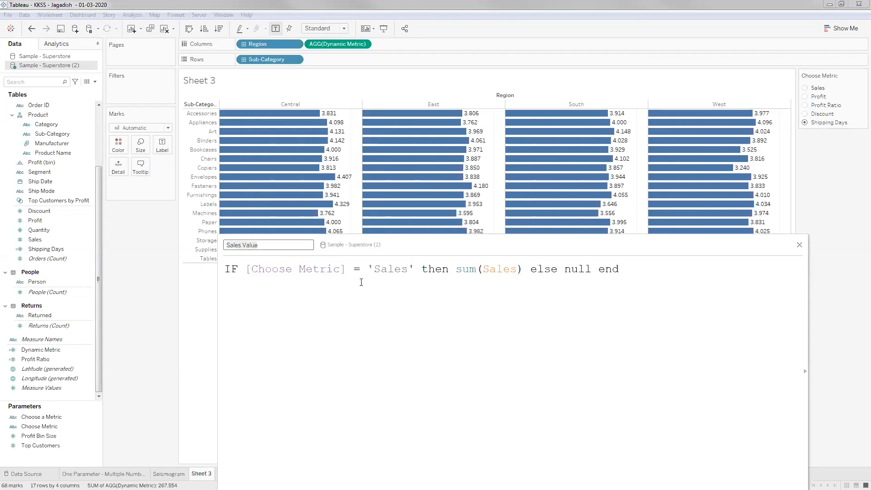
pyautogui.moveTo(375, 269); pyautogui.dragTo(408, 269)
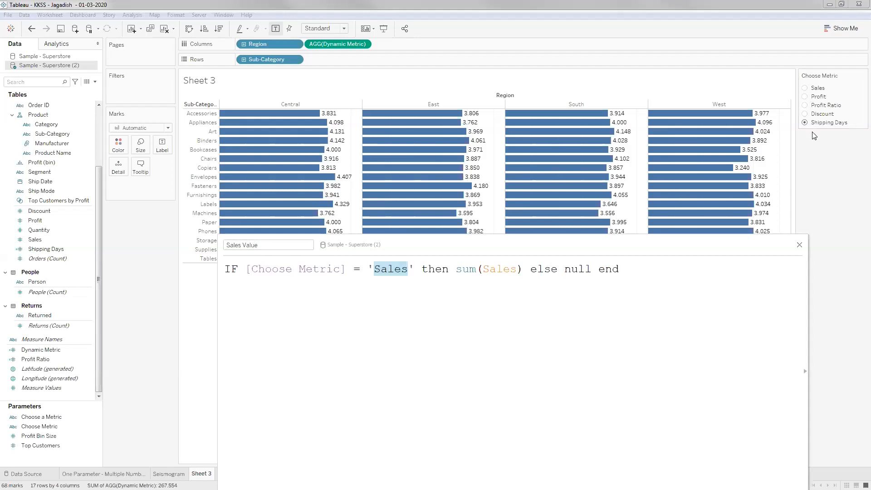
pyautogui.doubleClick(567, 269)
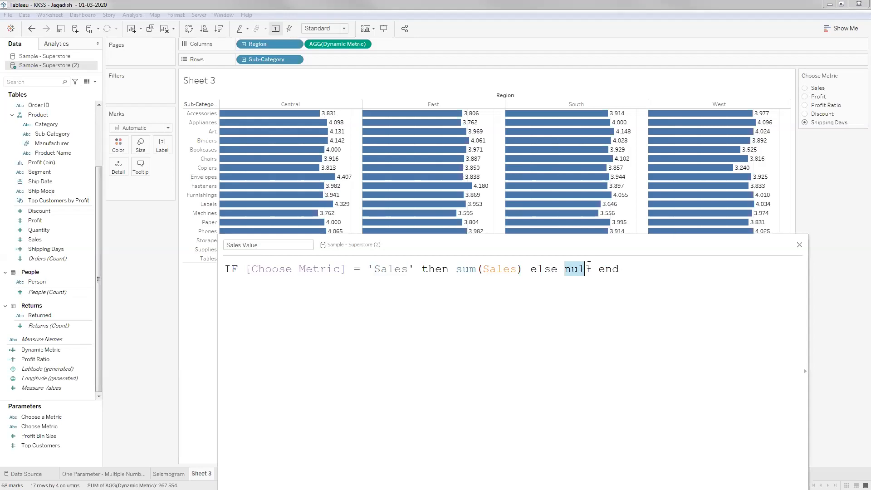
pyautogui.moveTo(575, 269); pyautogui.dragTo(579, 275)
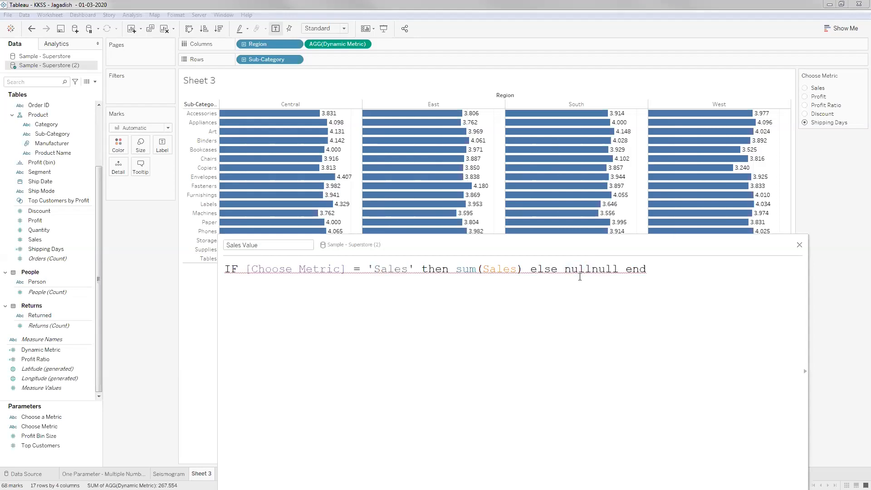
pyautogui.hotkey('ctrl', 'z')
# Replace null after else in the Sales Value formula with the suggested keyword NULL
pyautogui.click(589, 276)
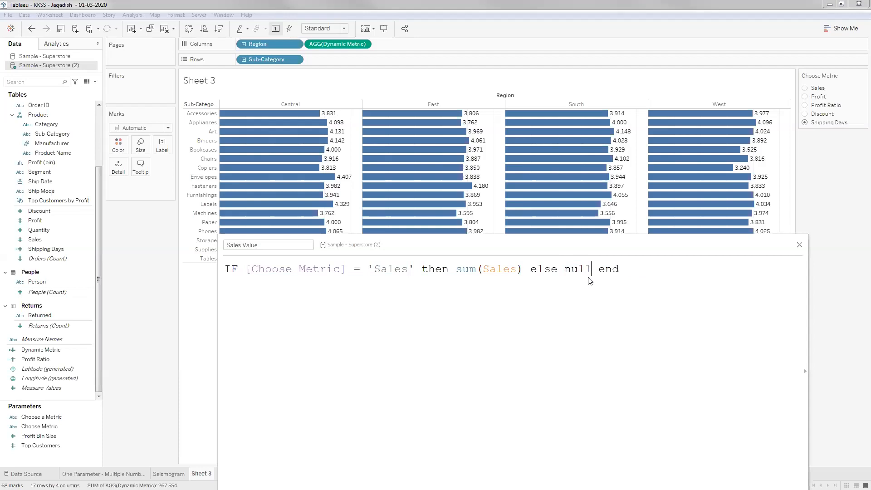
pyautogui.press('BackSpace')
pyautogui.press('BackSpace')
pyautogui.press('BackSpace')
pyautogui.press('BackSpace')
pyautogui.write('Nu')
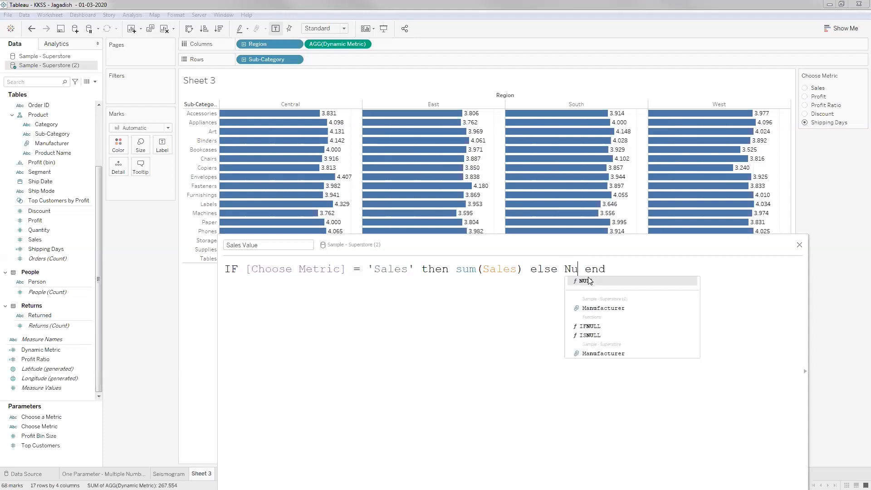
pyautogui.click(588, 280)
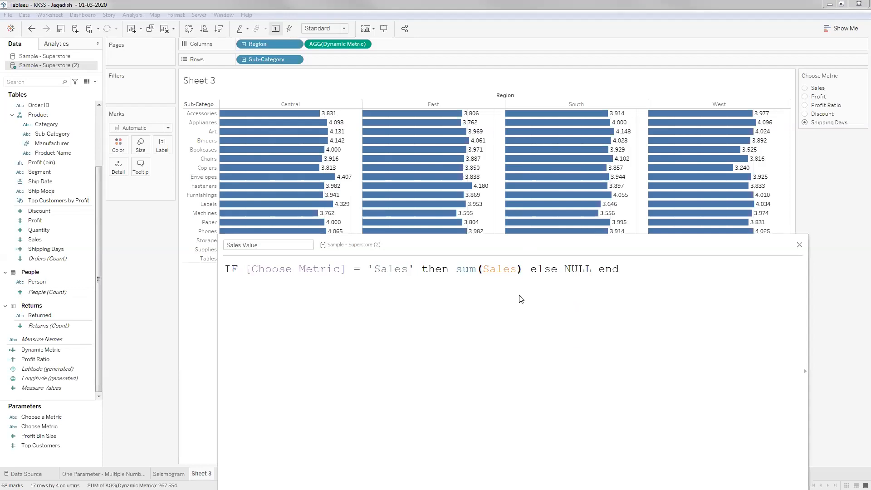
# Replace sum(Sales) in the Sales Value formula with the [Dynamic Metric] field
pyautogui.press('BackSpace')
pyautogui.press('BackSpace')
pyautogui.press('BackSpace')
pyautogui.press('BackSpace')
pyautogui.press('BackSpace')
pyautogui.press('BackSpace')
pyautogui.press('BackSpace')
pyautogui.press('BackSpace')
pyautogui.press('BackSpace')
pyautogui.press('BackSpace')
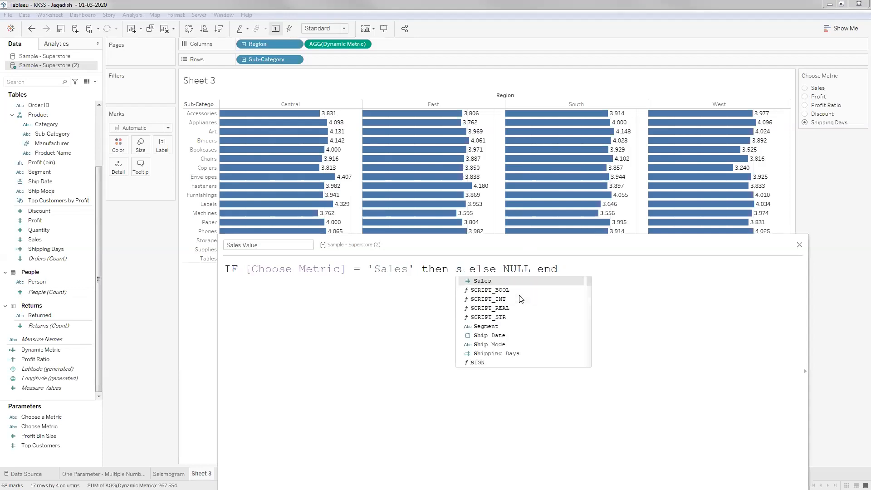
pyautogui.write('Dyn')
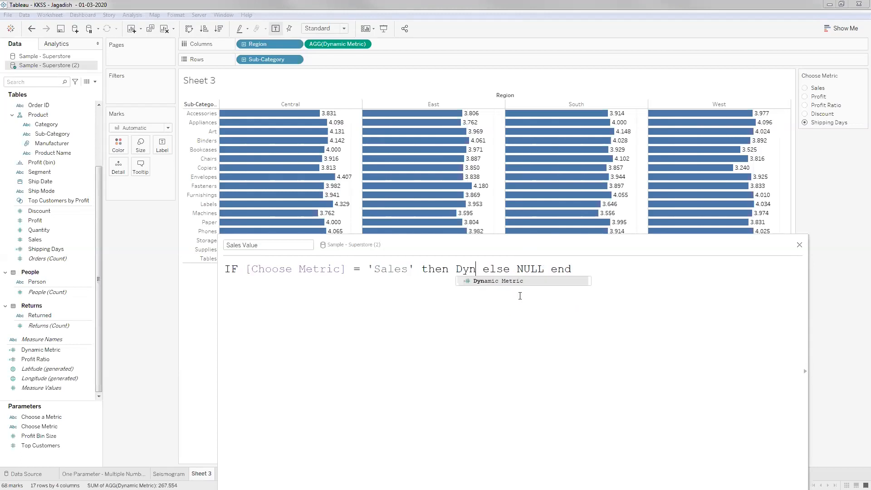
pyautogui.press('Return')
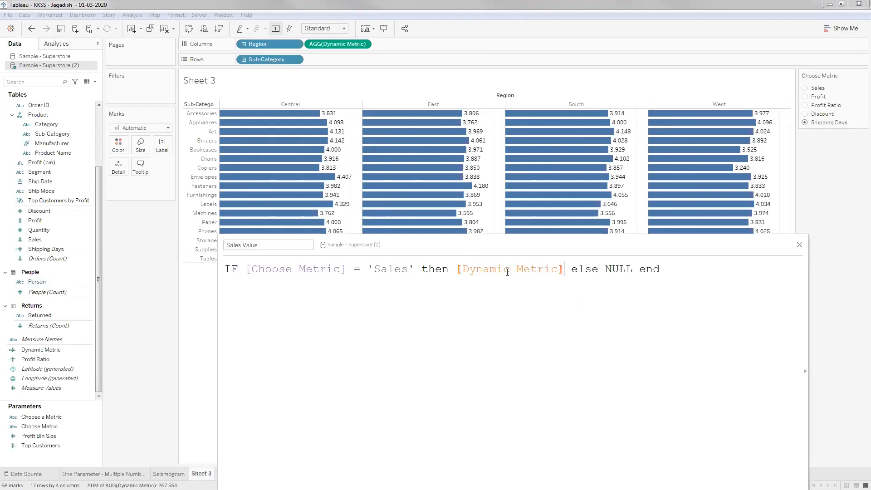
pyautogui.click(40, 350)
# Copy the whole Sales Value formula line and paste four copies below it in the calculation editor
pyautogui.moveTo(641, 181); pyautogui.dragTo(642, 151)
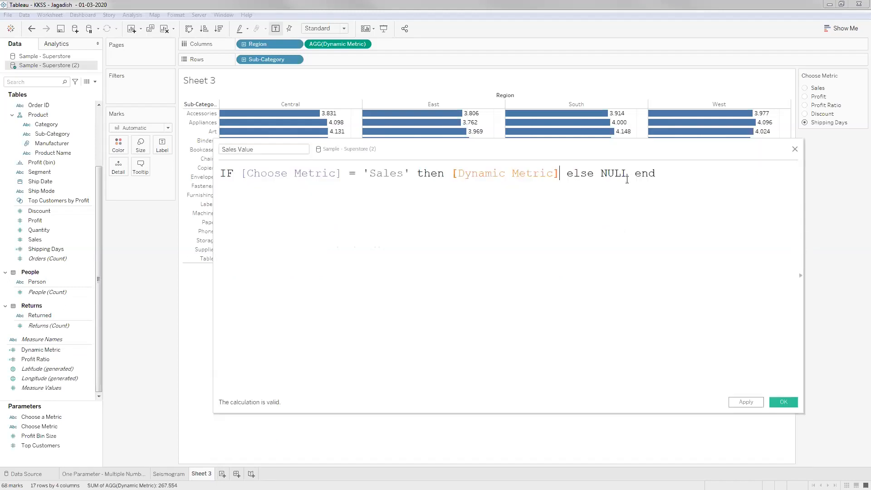
pyautogui.moveTo(244, 200); pyautogui.dragTo(199, 172)
pyautogui.hotkey('ctrl', 'c')
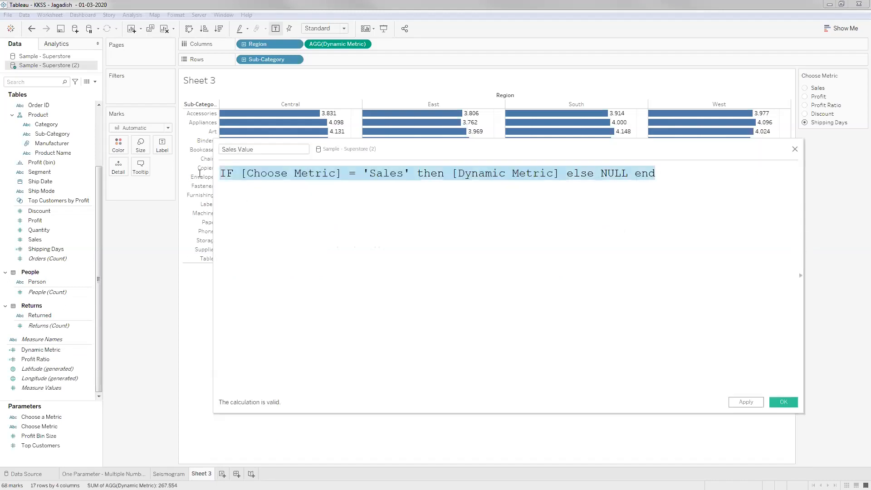
pyautogui.click(668, 180)
pyautogui.press('Return')
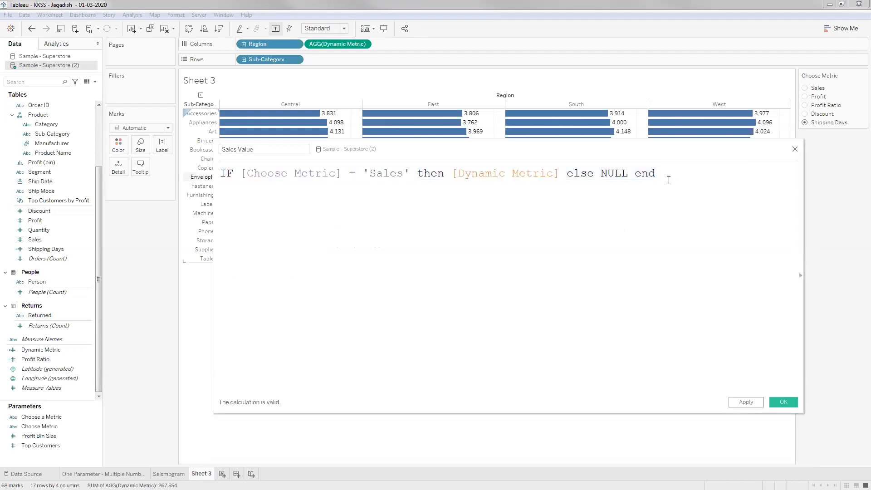
pyautogui.hotkey('ctrl', 'v')
pyautogui.hotkey('ctrl', 'v')
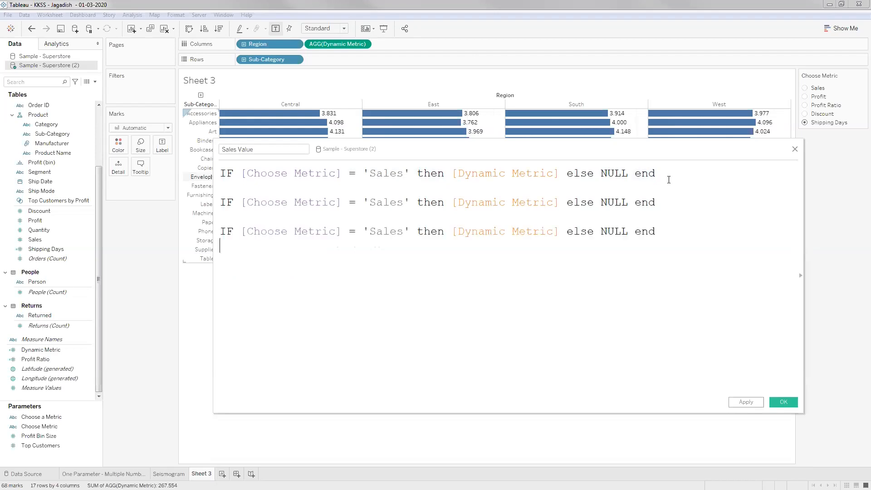
pyautogui.hotkey('ctrl', 'v')
pyautogui.hotkey('ctrl', 'v')
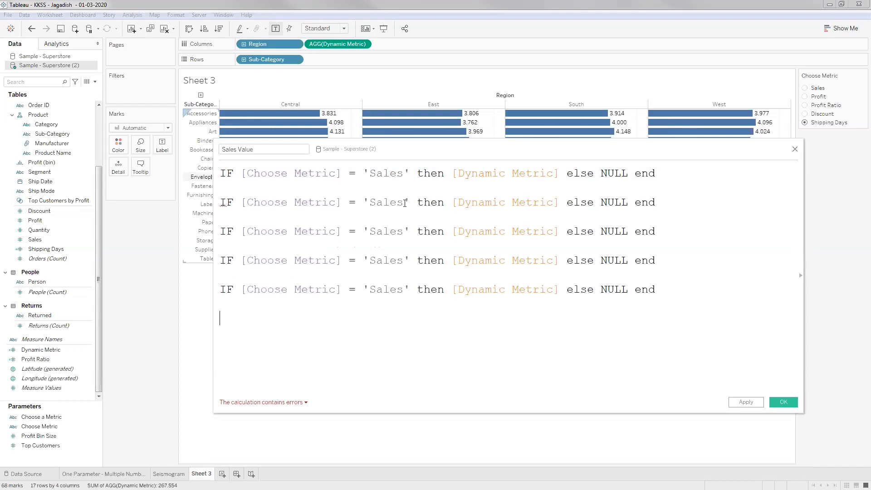
# Change the metric text in the second formula line from 'Sales' to 'Profit'
pyautogui.press('BackSpace')
pyautogui.press('BackSpace')
pyautogui.press('BackSpace')
pyautogui.press('BackSpace')
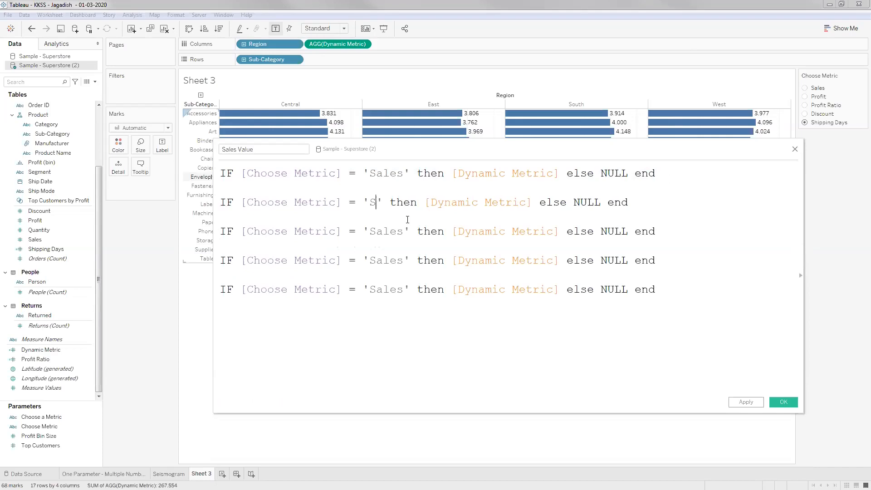
pyautogui.press('BackSpace')
pyautogui.write('Proft')
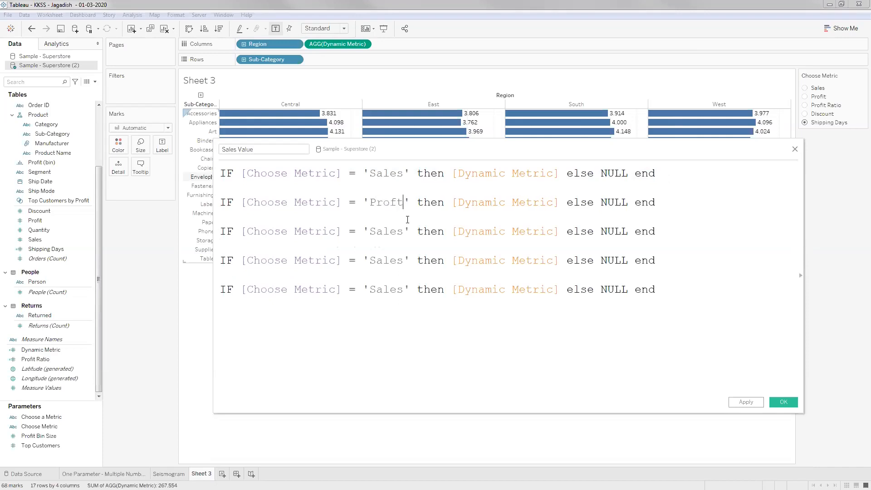
pyautogui.press('BackSpace')
pyautogui.write('it')
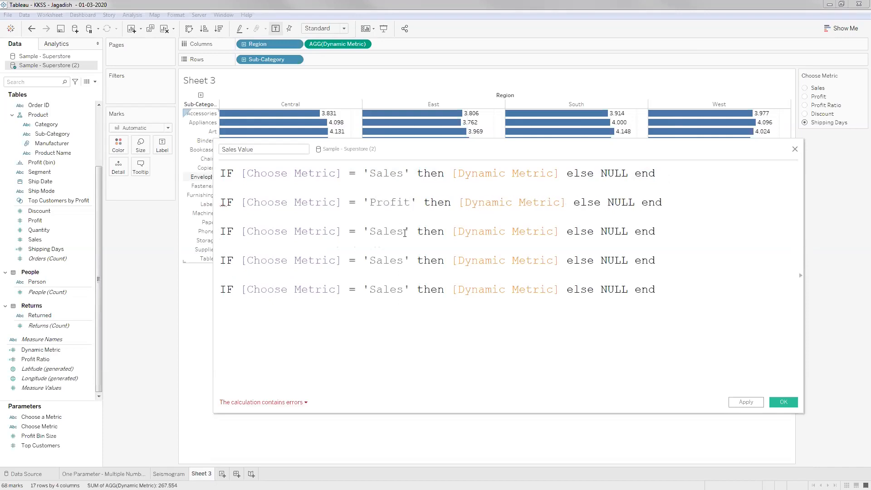
# Change the metric text in the third formula line to 'Profit Ratio'
pyautogui.doubleClick(401, 235)
pyautogui.write('S')
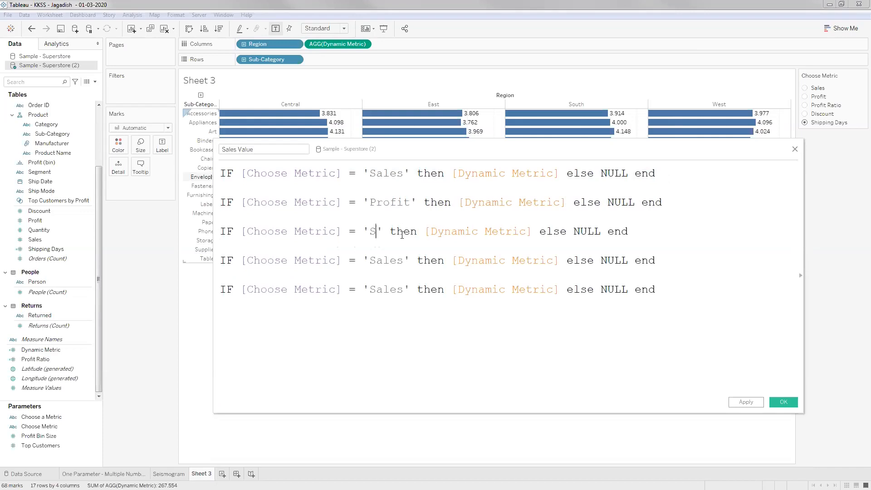
pyautogui.press('BackSpace')
pyautogui.write('Profit ')
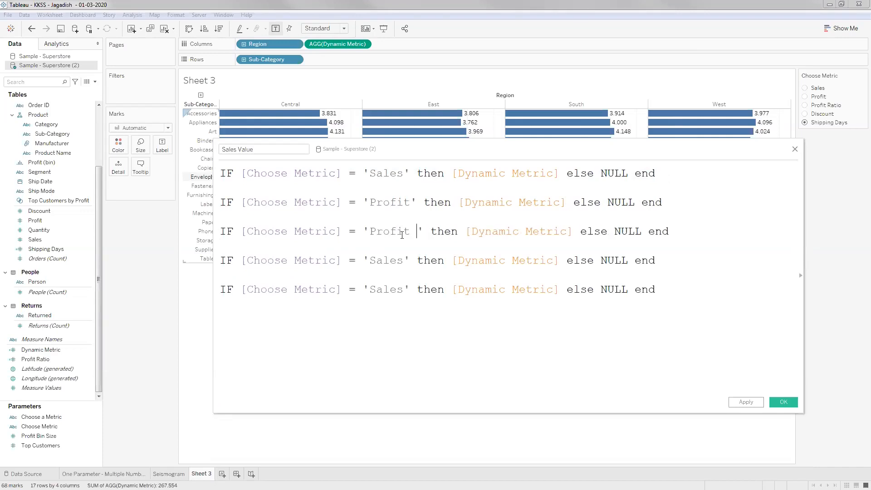
pyautogui.write('Ratio')
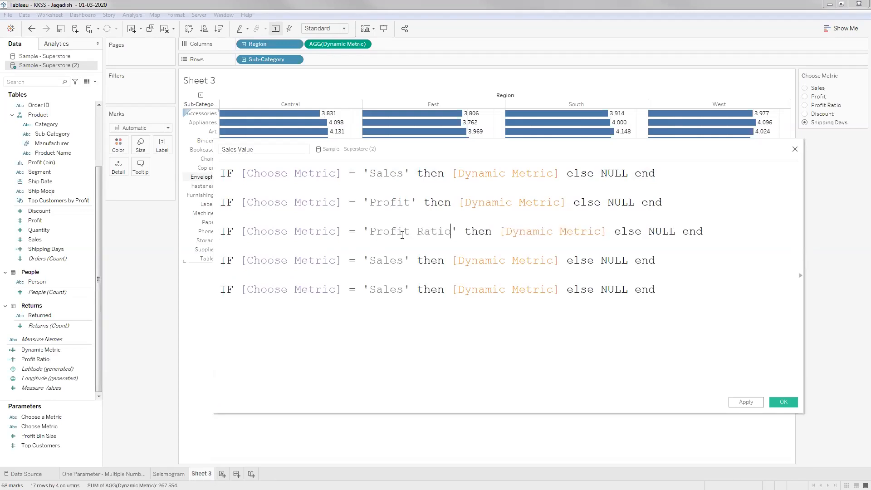
# Change the metric text in the fourth formula line to 'Discount'
pyautogui.click(403, 259)
pyautogui.press('BackSpace')
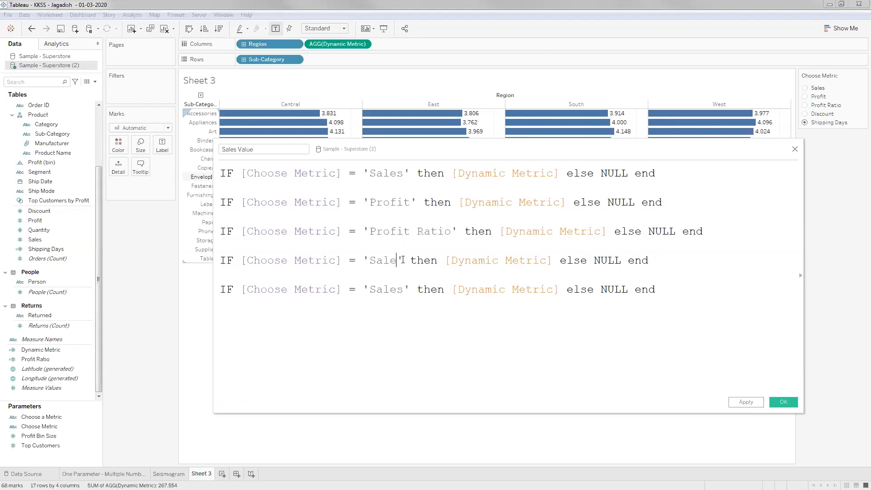
pyautogui.press('BackSpace')
pyautogui.press('BackSpace')
pyautogui.press('BackSpace')
pyautogui.press('BackSpace')
pyautogui.write('Dis')
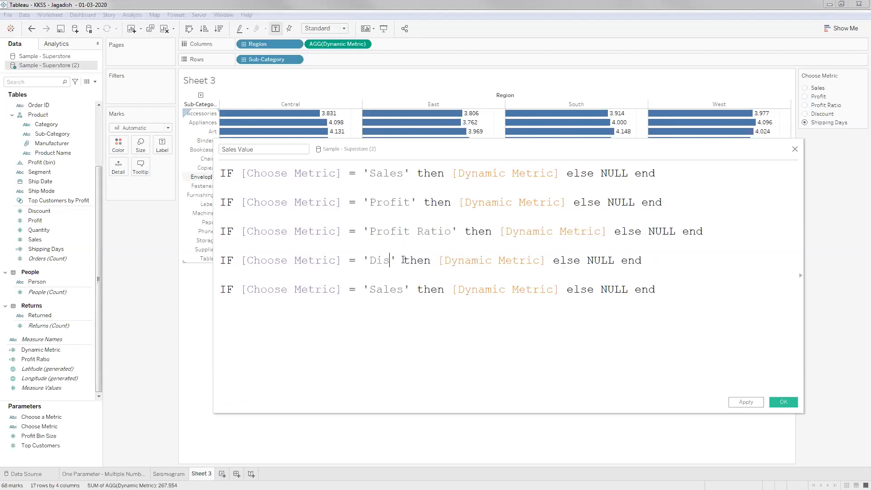
pyautogui.write('count')
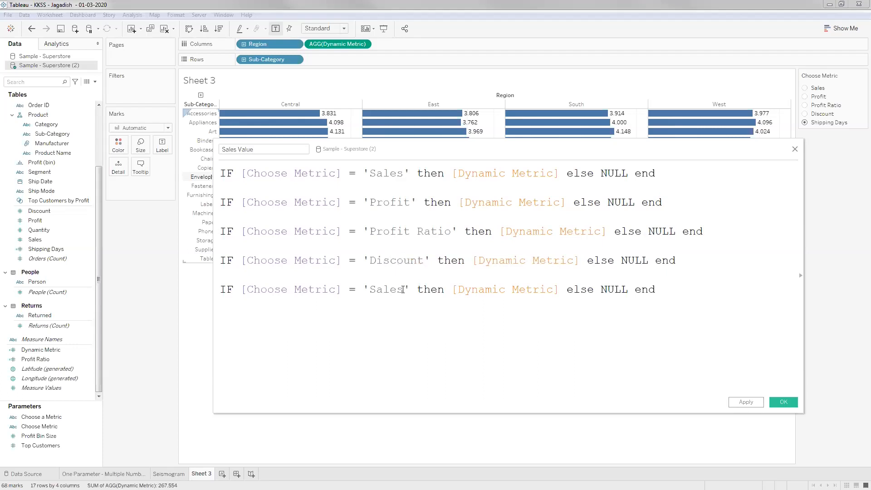
# Change the metric text in the fifth formula line to 'Shipping Days'
pyautogui.doubleClick(402, 291)
pyautogui.press('BackSpace')
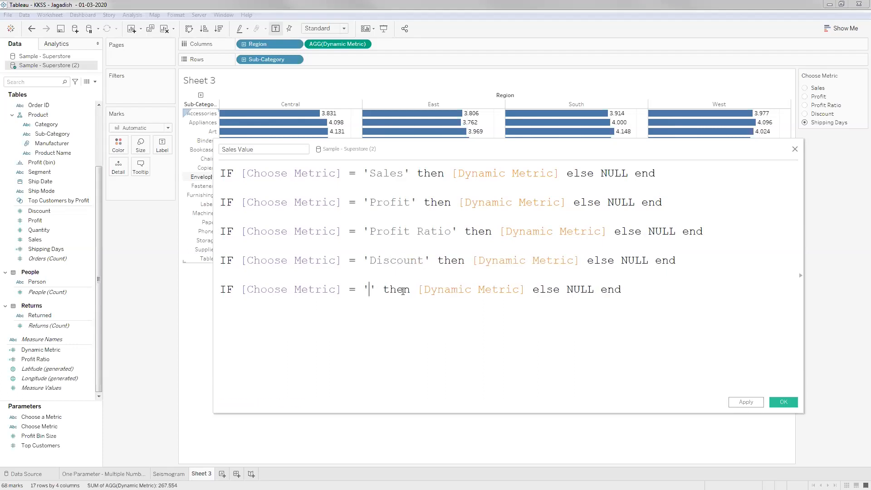
pyautogui.write('Shi')
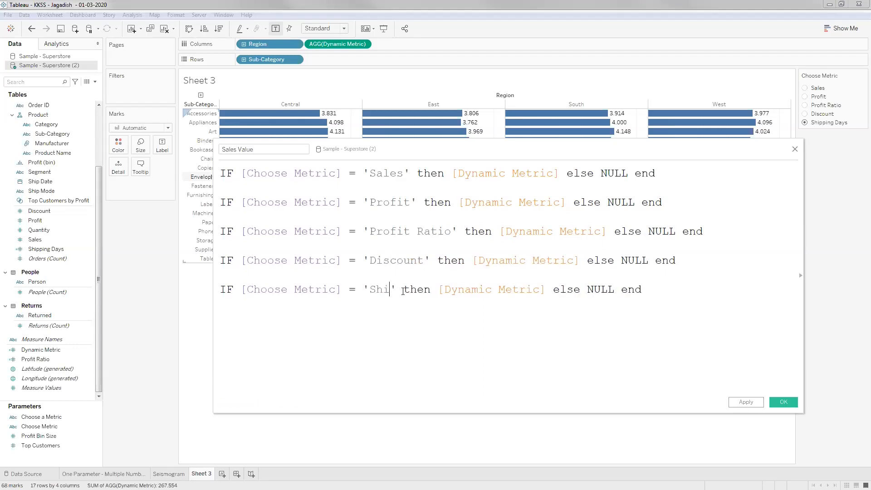
pyautogui.write('pping ')
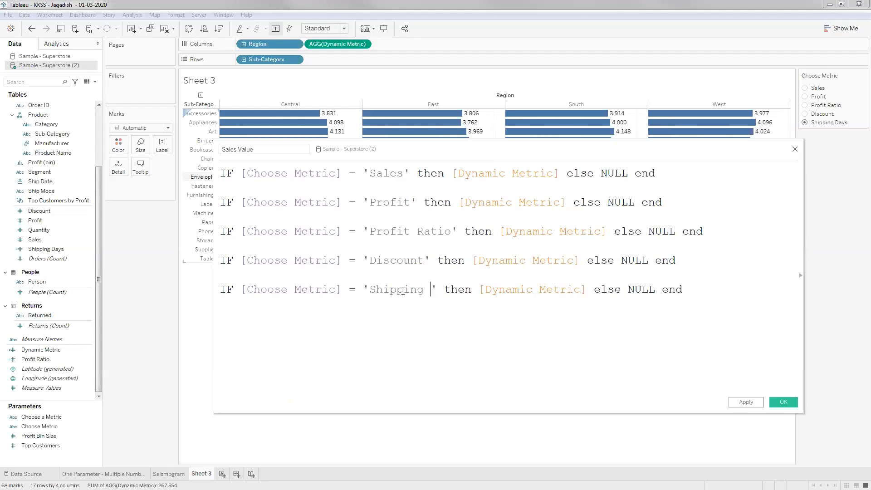
pyautogui.write('Days')
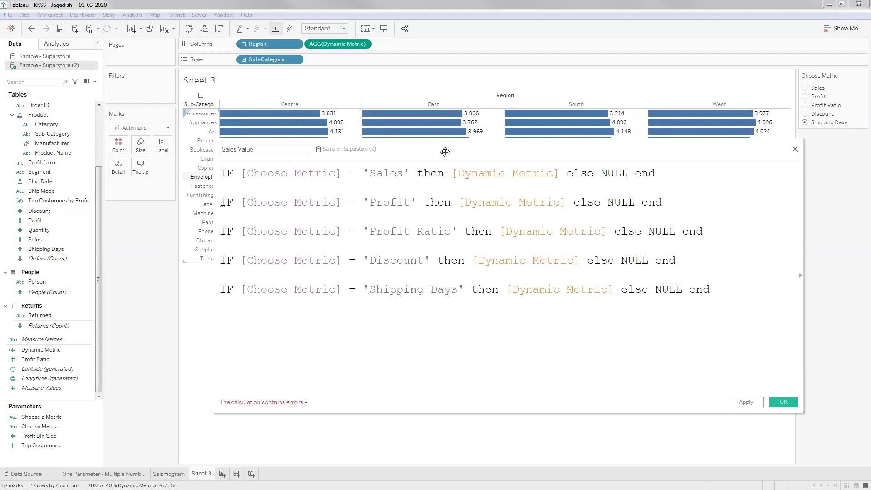
# Create a separate calculated field from the 'Profit' formula line and name it Profit Value
pyautogui.moveTo(443, 148); pyautogui.dragTo(460, 154)
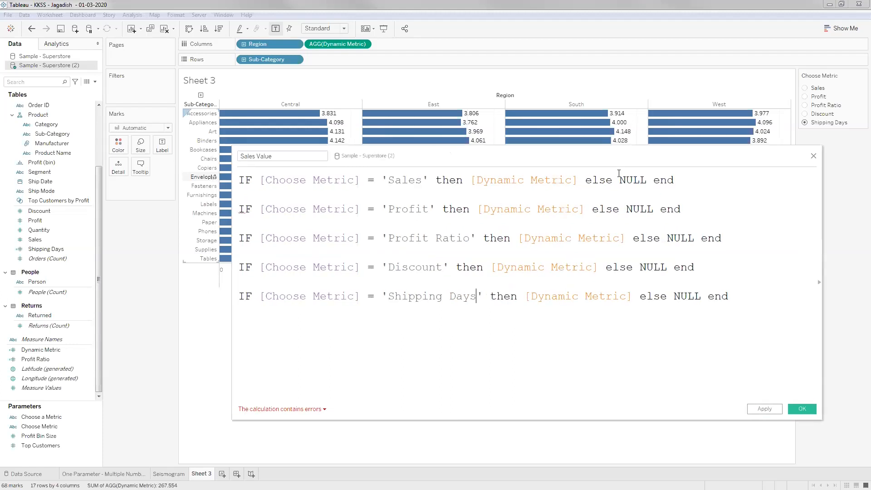
pyautogui.moveTo(684, 207); pyautogui.dragTo(635, 222)
pyautogui.moveTo(240, 209); pyautogui.dragTo(50, 360)
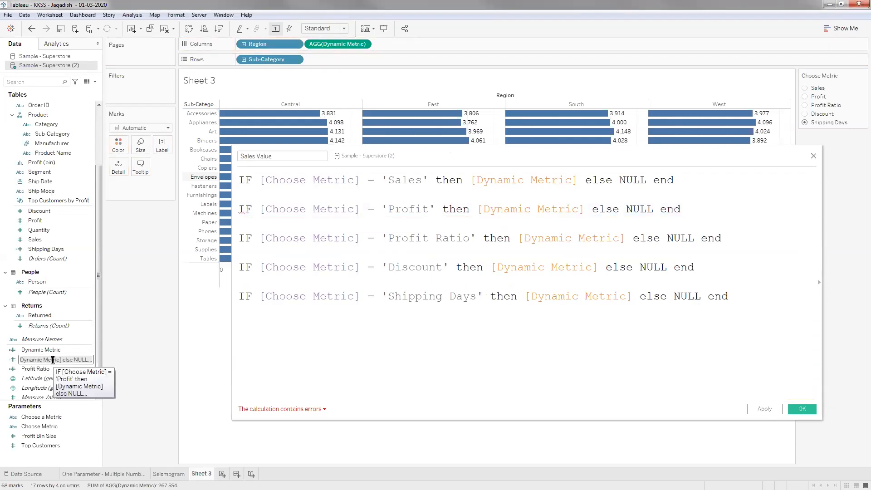
pyautogui.write('Profit')
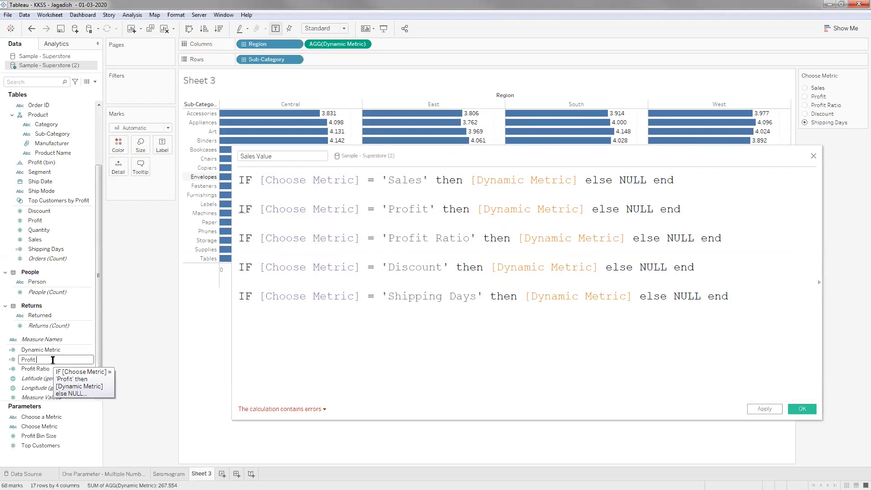
pyautogui.write(' Value')
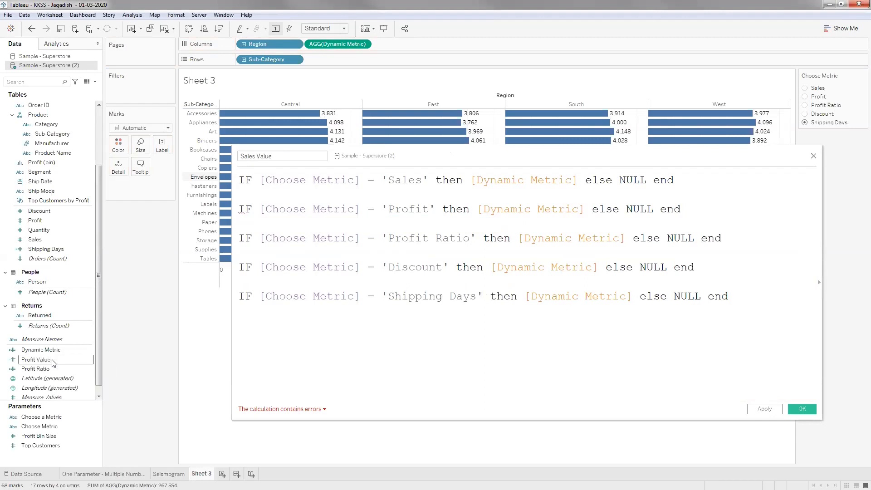
pyautogui.press('Return')
# Create a separate calculated field from the 'Profit Ratio' formula line and name it Profit Ratio Value
pyautogui.click(711, 229)
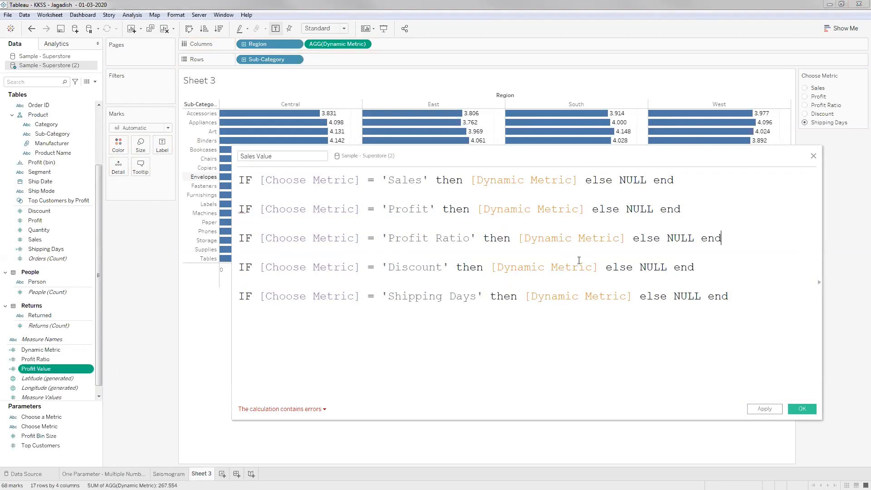
pyautogui.hotkey('shift', 'Home')
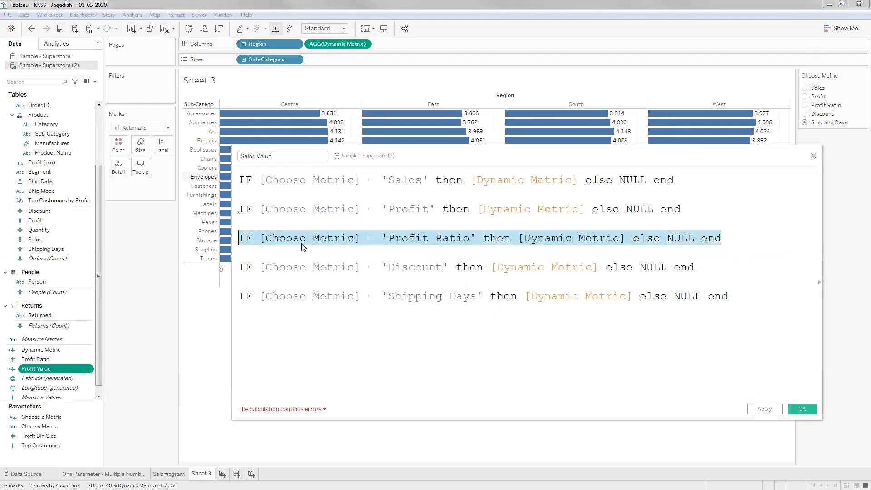
pyautogui.moveTo(47, 369); pyautogui.dragTo(47, 369)
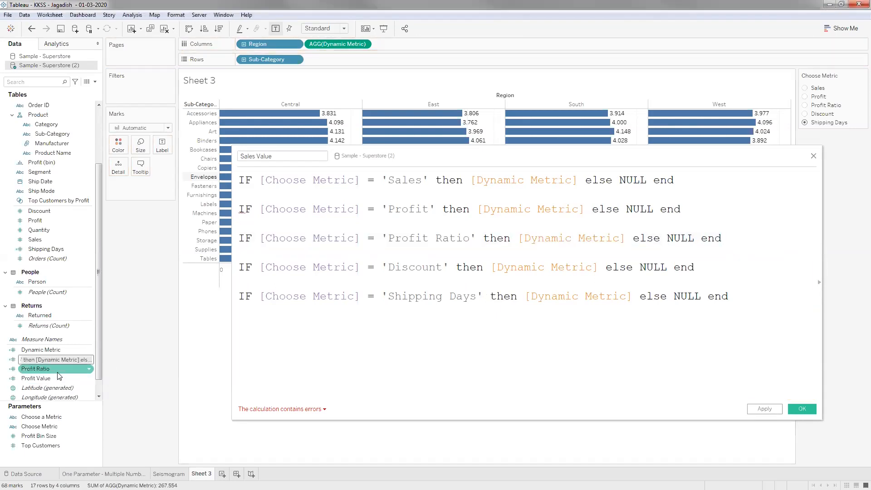
pyautogui.write('Pro')
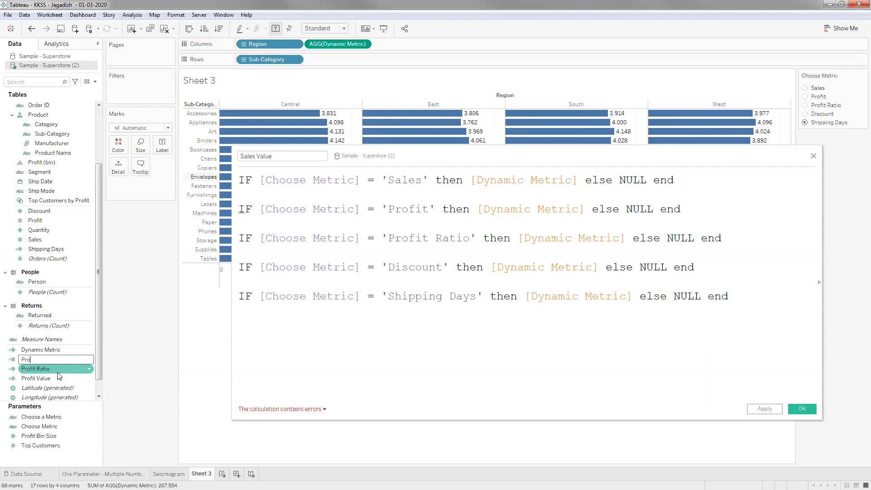
pyautogui.write('fit Ratio Value')
pyautogui.press('Return')
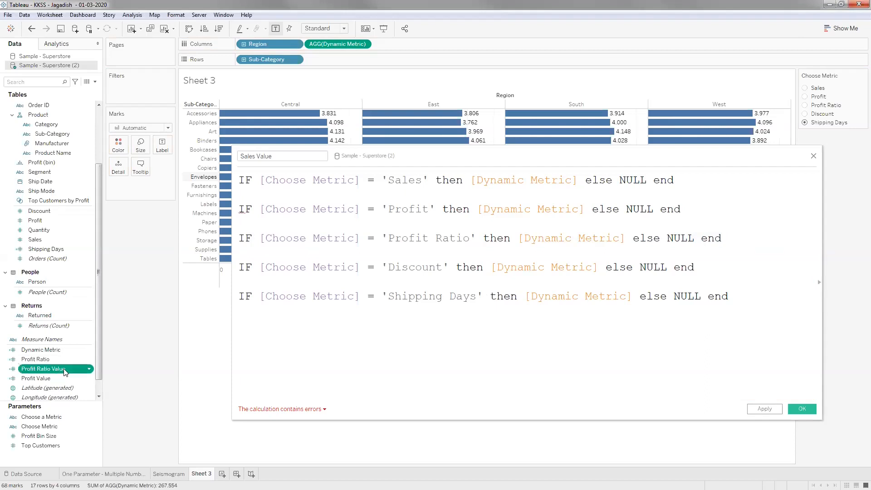
# Create a separate calculated field from the 'Discount' formula line and name it Discount Value
pyautogui.moveTo(700, 266); pyautogui.dragTo(56, 370)
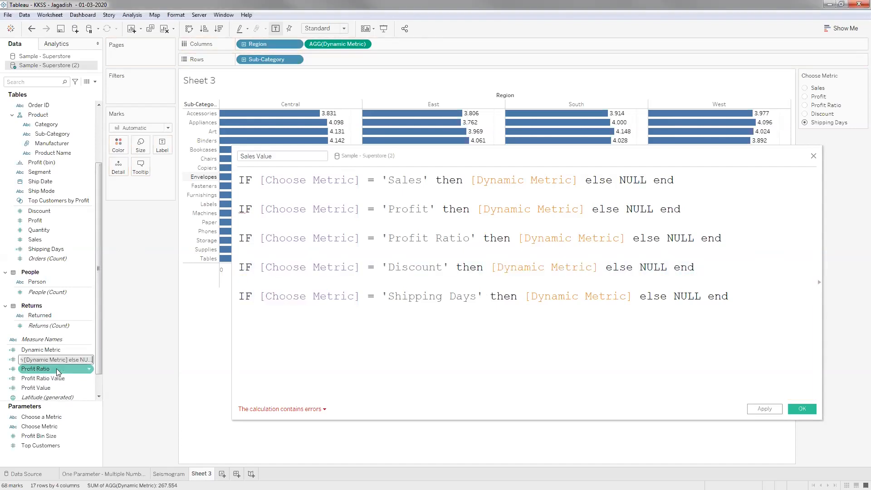
pyautogui.write('Discount Value')
pyautogui.press('Return')
# Create a separate calculated field from the 'Shipping Days' formula line and name it Shipping Days Value
pyautogui.moveTo(732, 294); pyautogui.dragTo(238, 300)
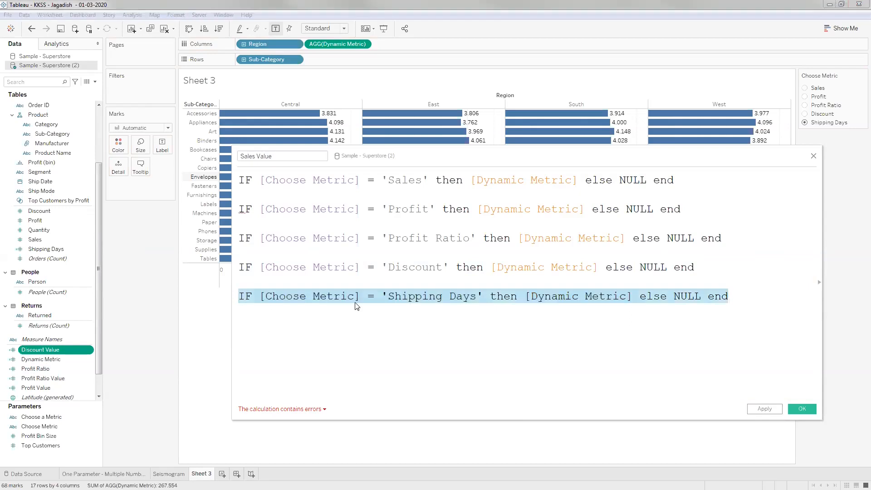
pyautogui.moveTo(356, 304); pyautogui.dragTo(49, 365)
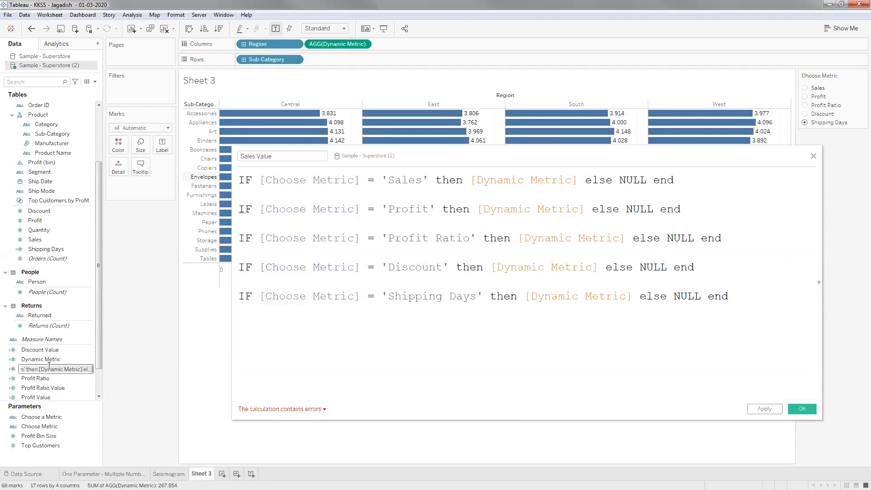
pyautogui.write('Shipping ')
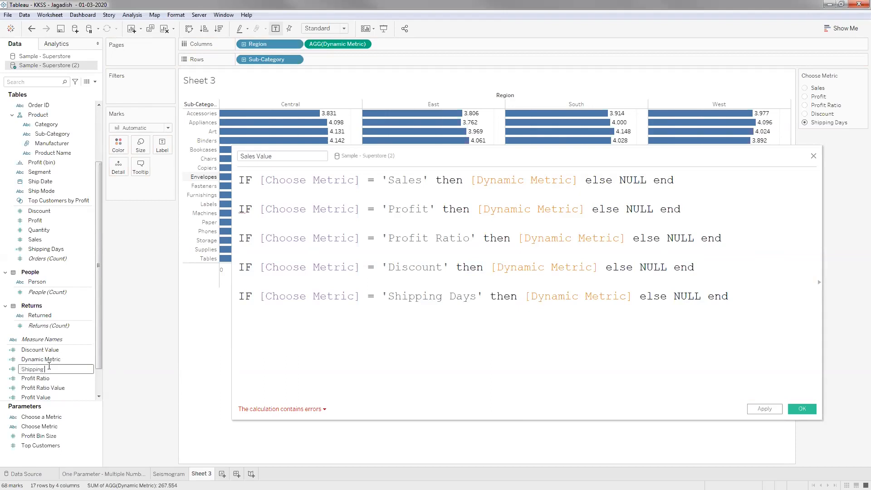
pyautogui.write('Days Value')
pyautogui.press('Return')
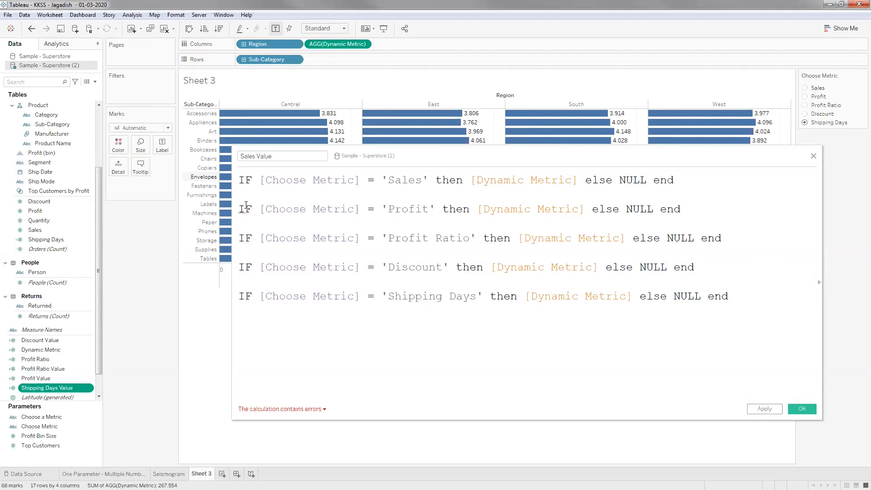
# Reduce the Sales Value calculation to only its 'Sales' formula line and save the field
pyautogui.keyDown('shift'); pyautogui.click(240, 201); pyautogui.keyUp('shift')
pyautogui.press('BackSpace')
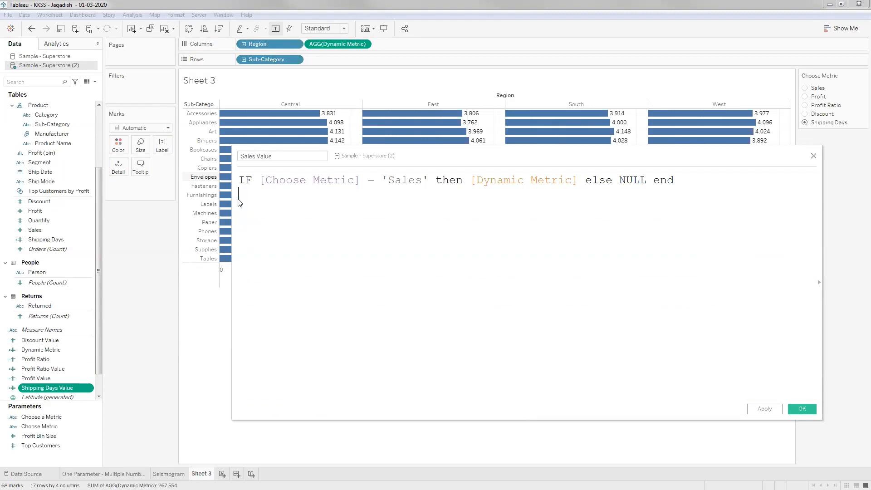
pyautogui.click(802, 409)
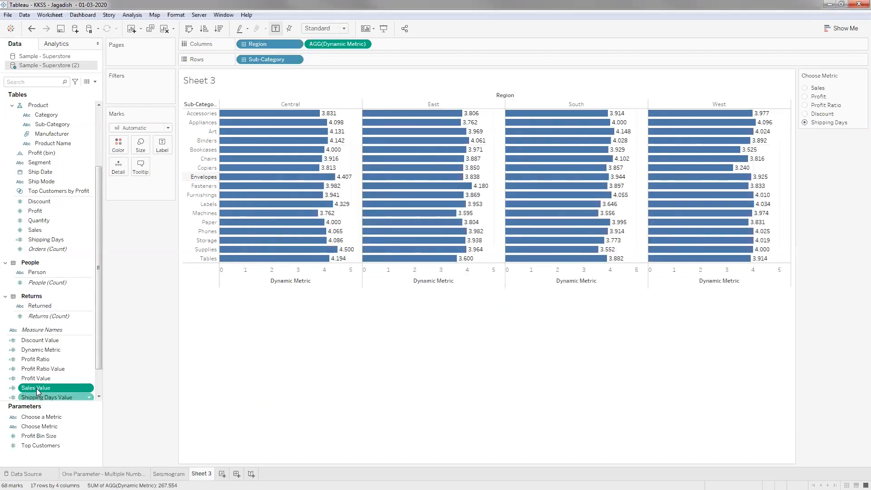
pyautogui.keyDown('ctrl'); pyautogui.click(40, 379); pyautogui.keyUp('ctrl')
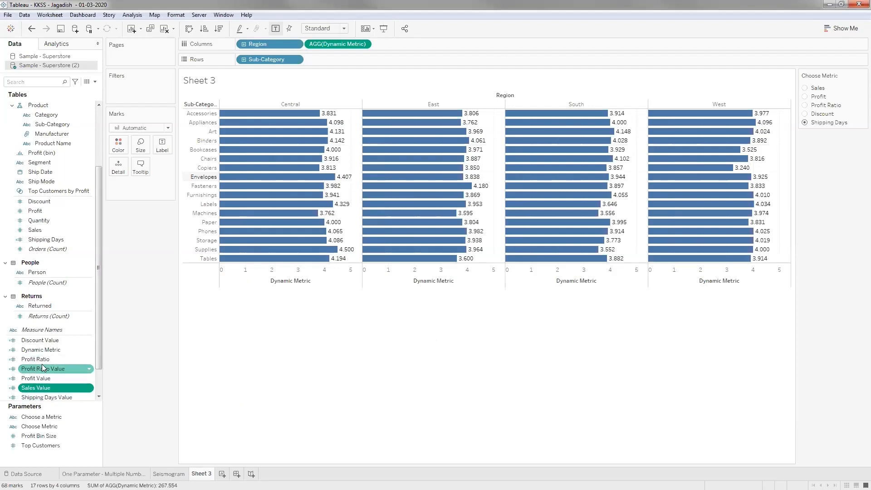
pyautogui.scroll(-1, 51, 368)
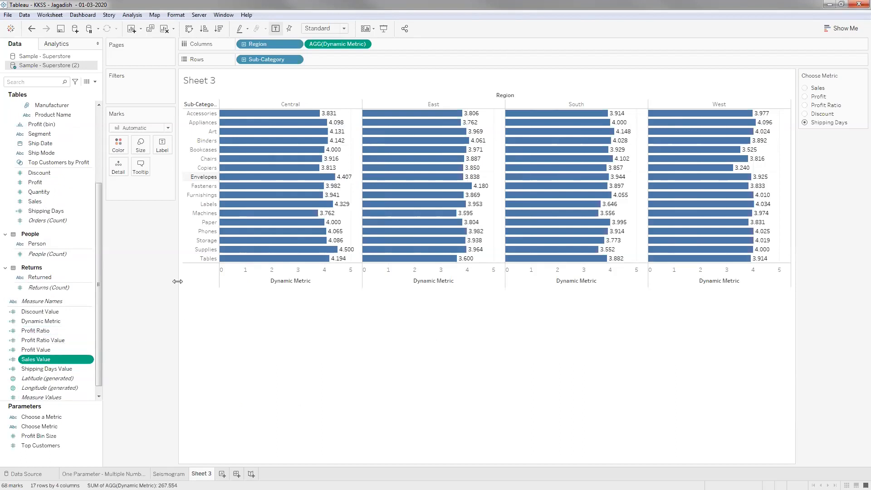
pyautogui.click(50, 313)
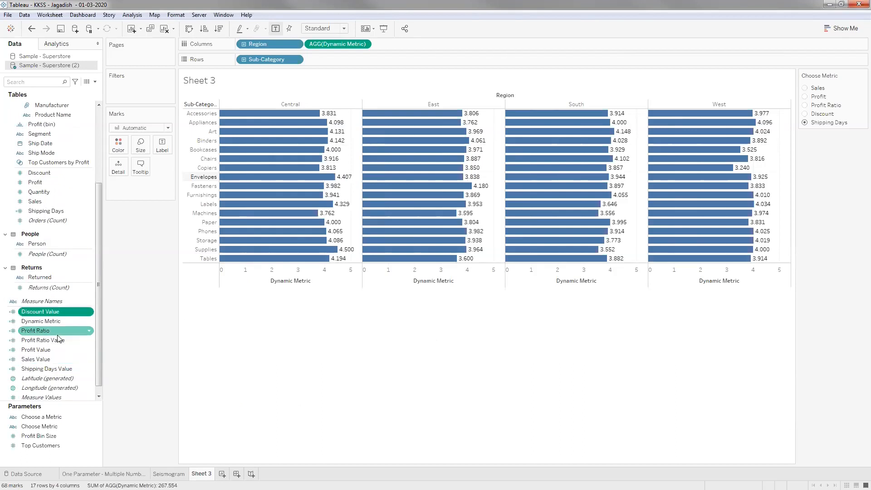
pyautogui.keyDown('ctrl'); pyautogui.click(47, 349); pyautogui.keyUp('ctrl')
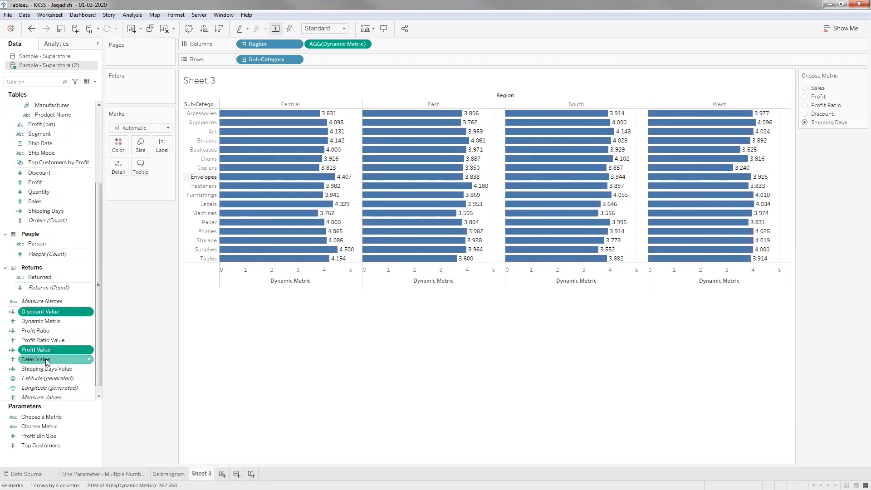
pyautogui.keyDown('ctrl'); pyautogui.click(46, 360); pyautogui.keyUp('ctrl')
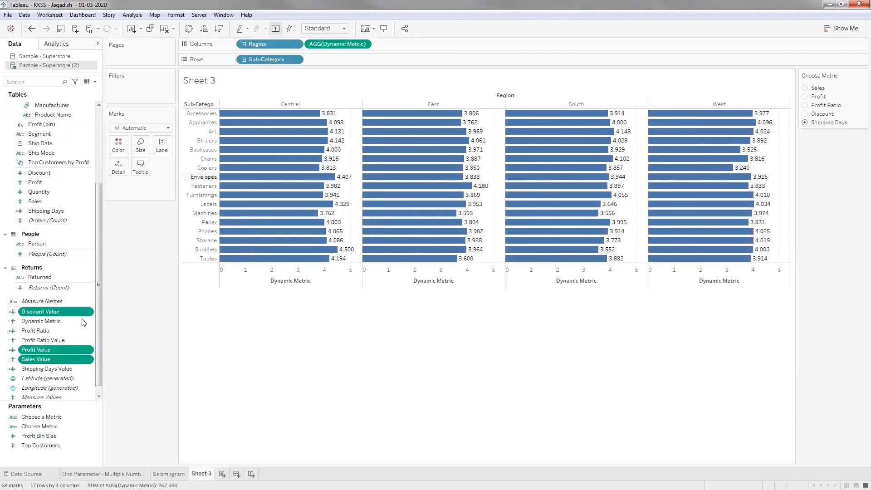
pyautogui.click(68, 359)
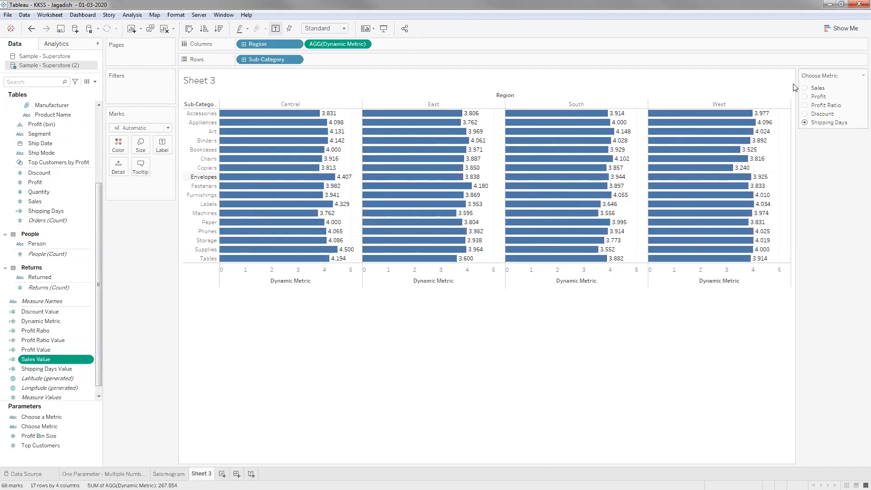
pyautogui.keyDown('ctrl'); pyautogui.click(53, 350); pyautogui.keyUp('ctrl')
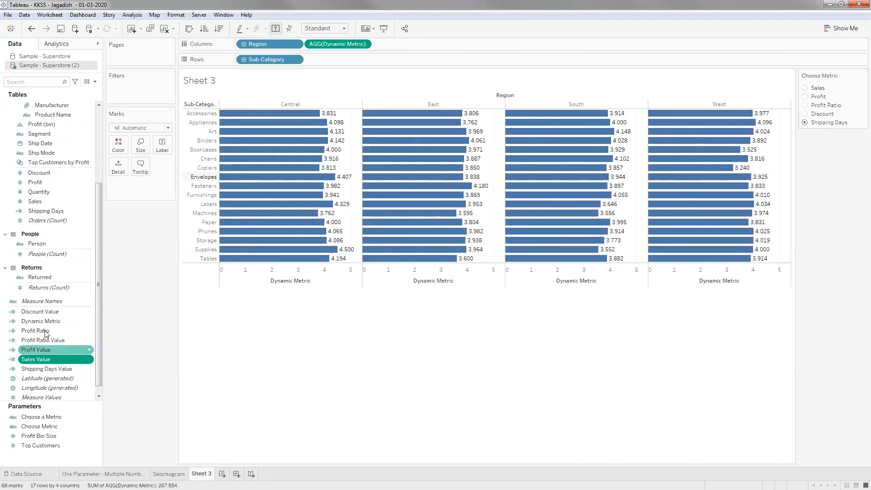
# Set the default number format of the Discount Value field to Percentage
pyautogui.keyDown('ctrl'); pyautogui.click(49, 315); pyautogui.keyUp('ctrl')
pyautogui.rightClick(48, 312)
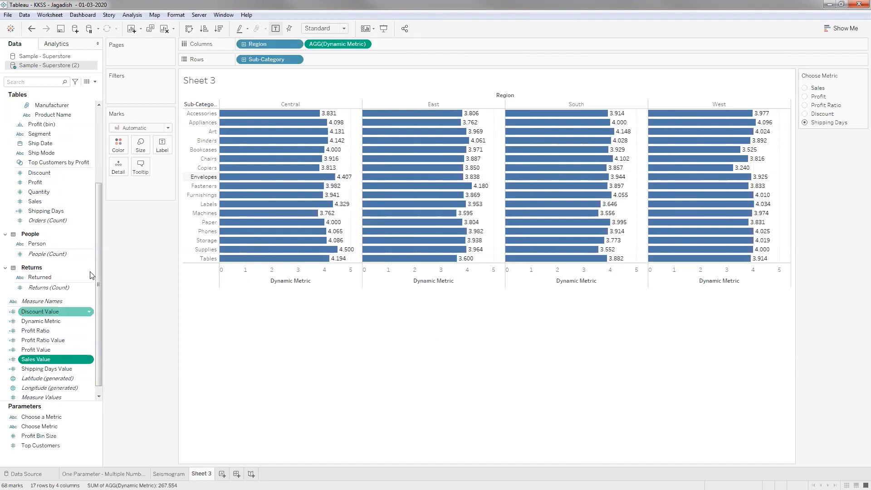
pyautogui.moveTo(109, 258)
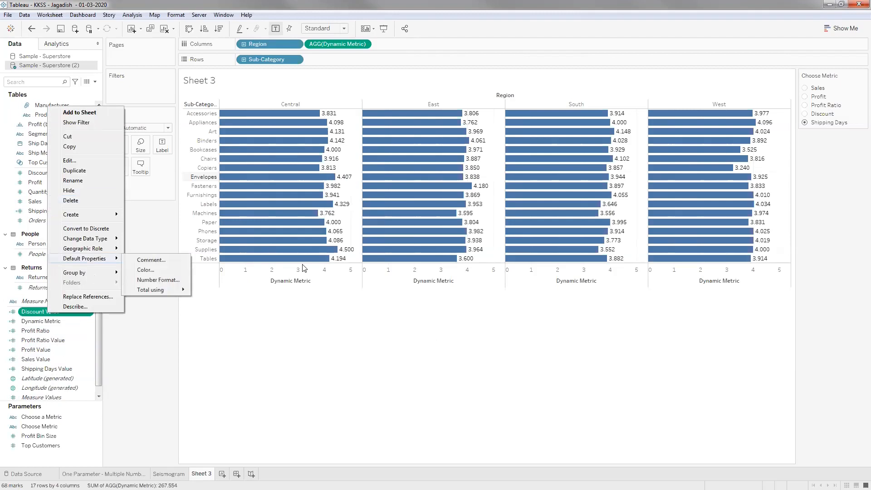
pyautogui.click(145, 278)
pyautogui.click(358, 231)
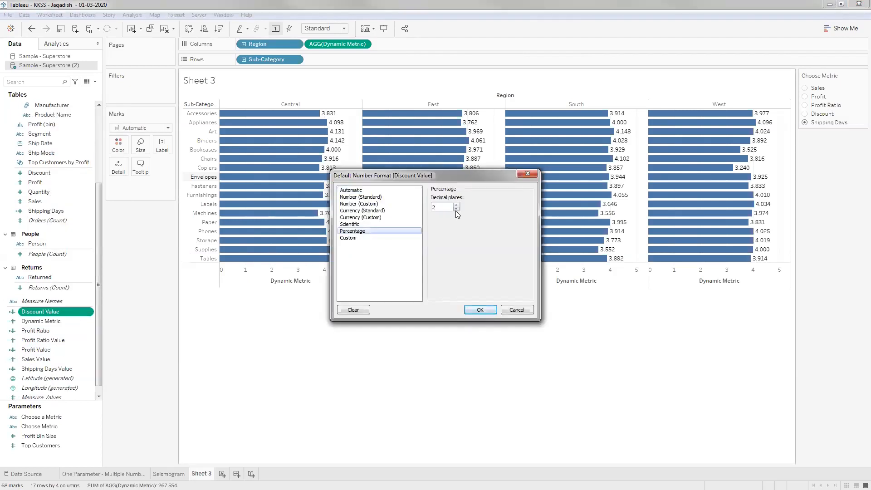
pyautogui.click(479, 310)
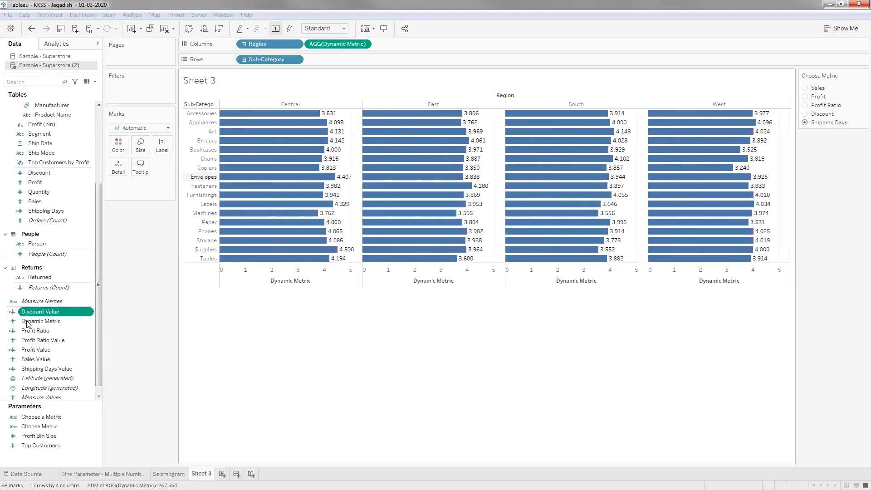
# Give the Profit Ratio Value field the custom default number format +0.00% ▲; -0.00% ▼
pyautogui.click(43, 340)
pyautogui.rightClick(47, 340)
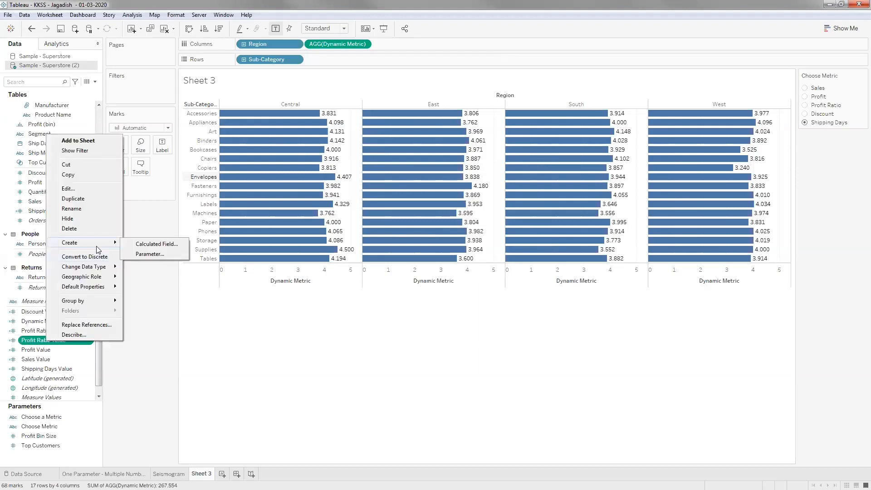
pyautogui.moveTo(91, 286)
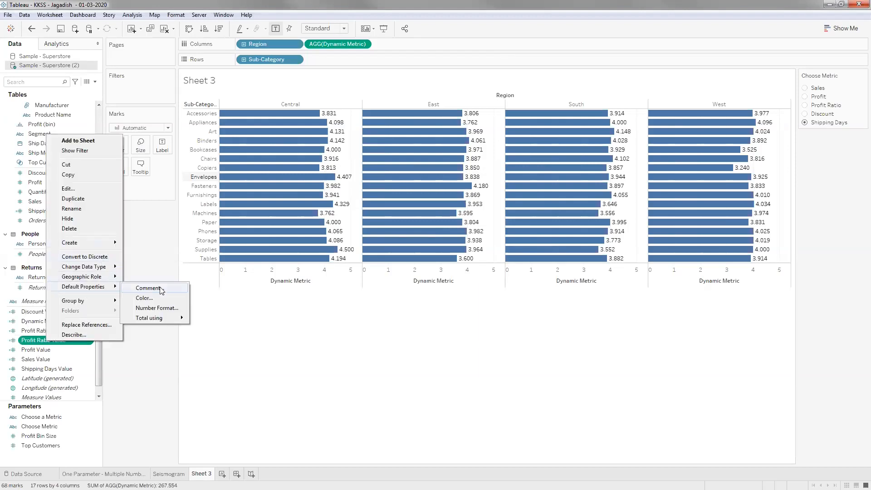
pyautogui.click(156, 307)
pyautogui.click(352, 237)
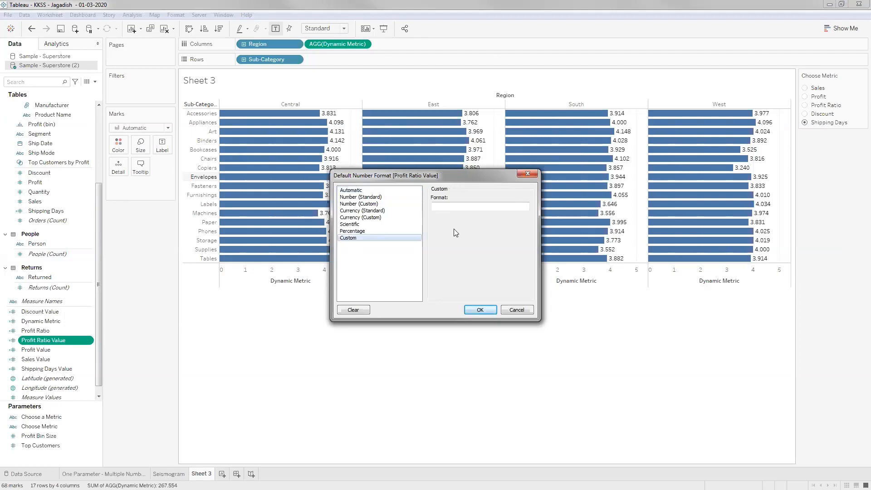
pyautogui.click(447, 207)
pyautogui.write('+0.00')
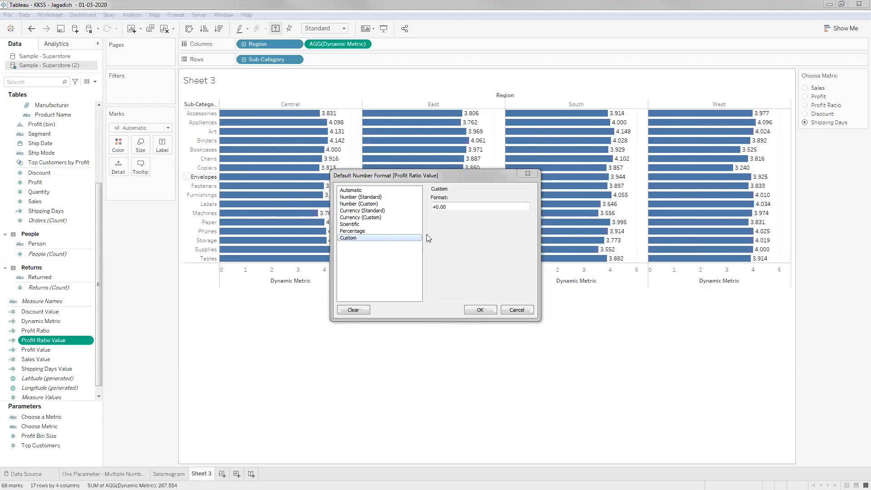
pyautogui.click(449, 210)
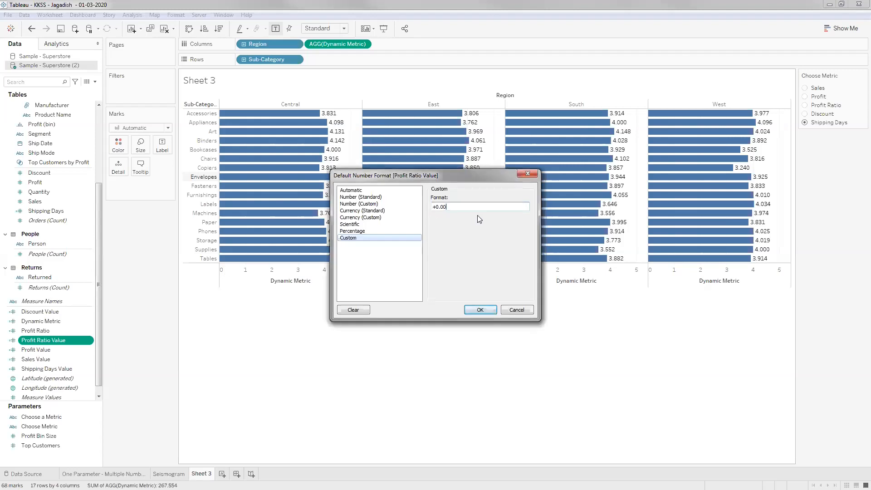
pyautogui.write('% ▲; -0.00%')
pyautogui.click(490, 207)
pyautogui.write('▼')
pyautogui.doubleClick(436, 206)
pyautogui.doubleClick(477, 206)
pyautogui.click(489, 310)
pyautogui.click(489, 311)
# Set the Profit Value field's default number format to Currency (Custom) with a different negative value style and fewer decimal places
pyautogui.click(49, 323)
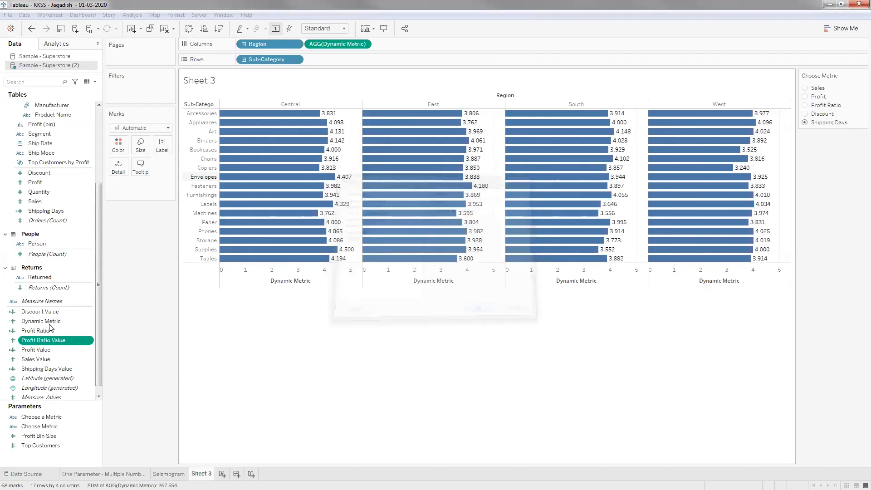
pyautogui.click(56, 312)
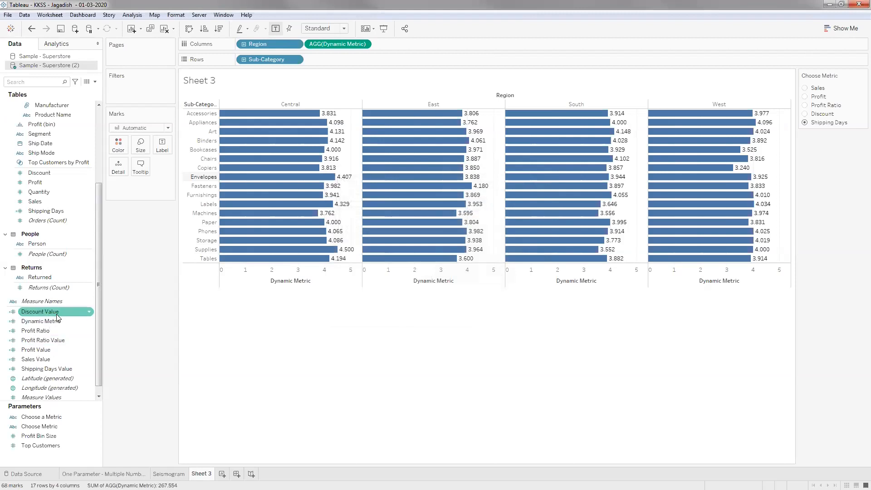
pyautogui.rightClick(60, 350)
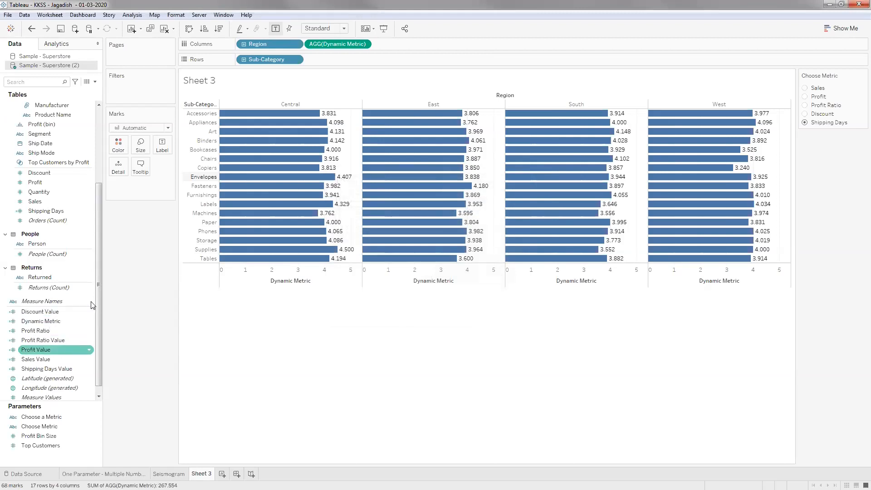
pyautogui.moveTo(111, 297)
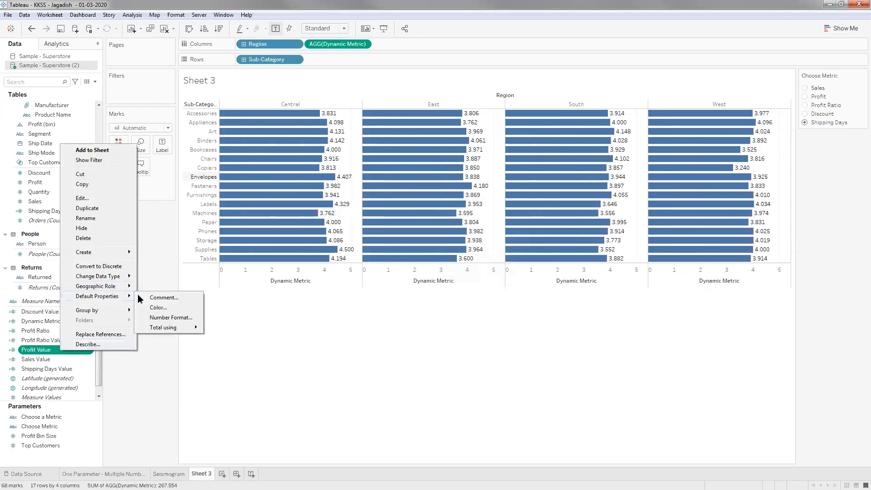
pyautogui.click(159, 317)
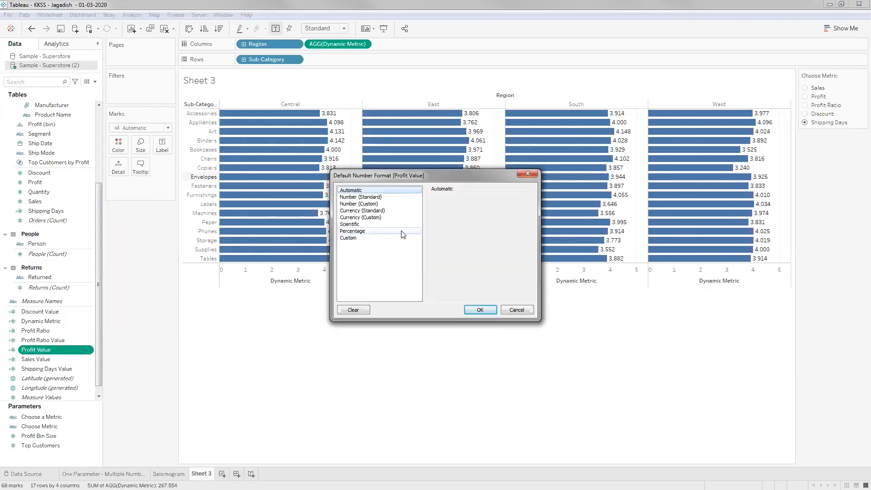
pyautogui.click(371, 220)
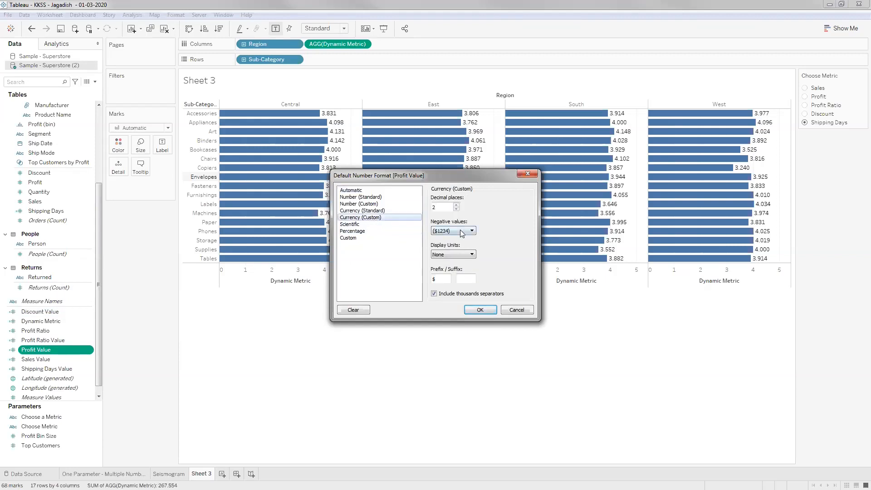
pyautogui.click(459, 232)
pyautogui.click(454, 243)
pyautogui.click(457, 209)
pyautogui.click(457, 210)
# Set the Sales Value field's default number format to Currency (Standard) with the English (United States) locale
pyautogui.rightClick(55, 359)
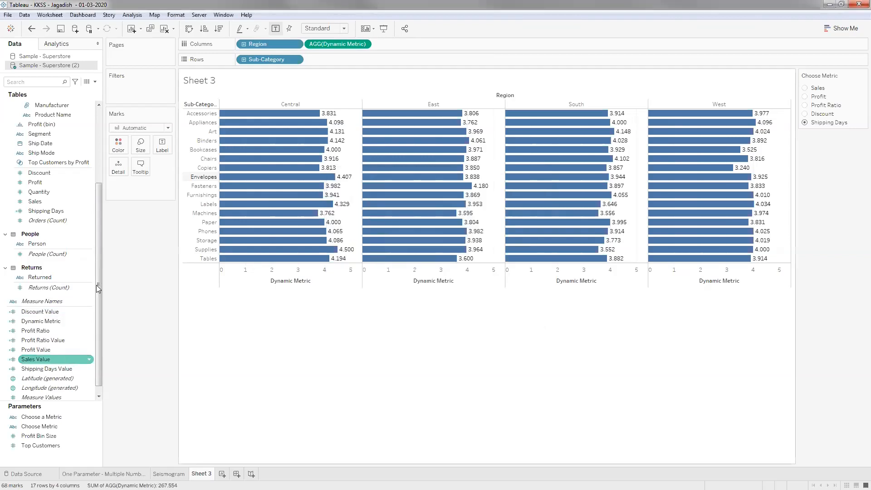
pyautogui.moveTo(99, 305)
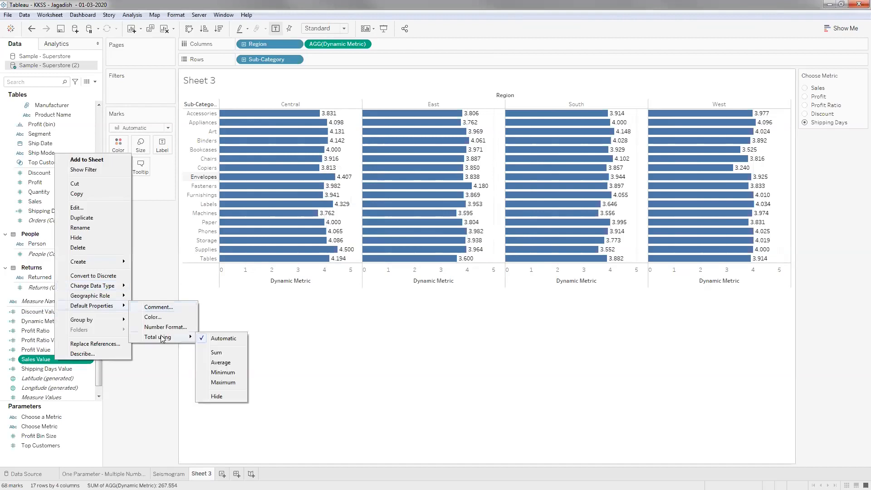
pyautogui.press('Return')
pyautogui.click(363, 211)
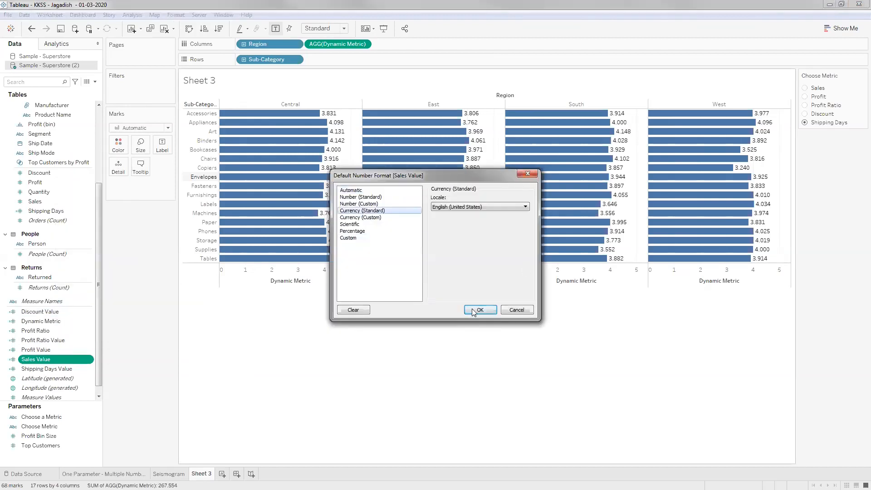
pyautogui.click(472, 308)
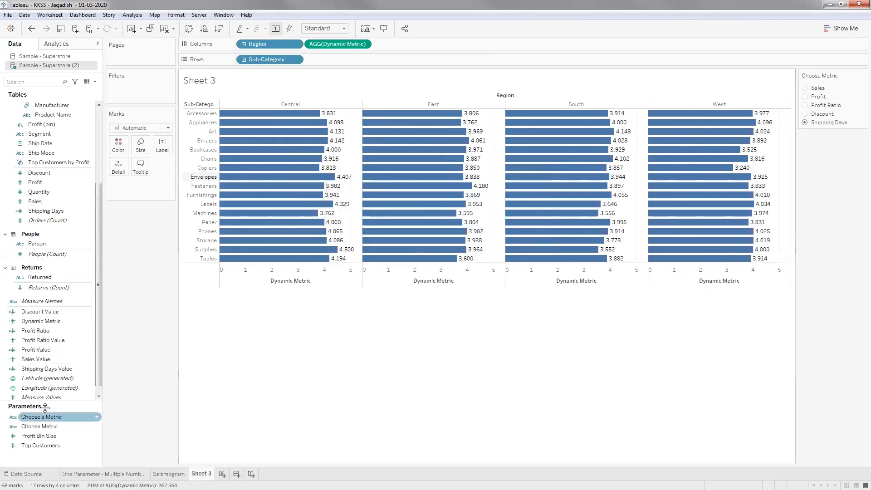
# Set the Shipping Days Value field's default number format to Number (Custom) with fewer decimal places and the suffix Days
pyautogui.click(48, 372)
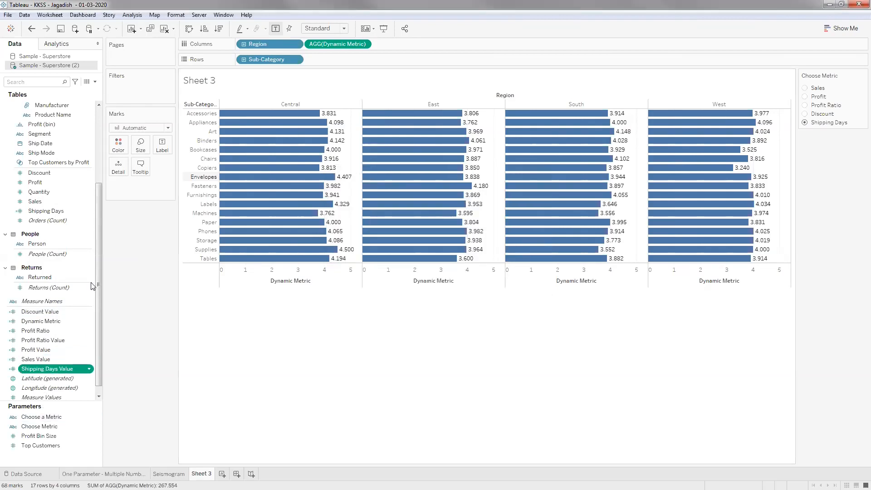
pyautogui.rightClick(48, 370)
pyautogui.moveTo(95, 320)
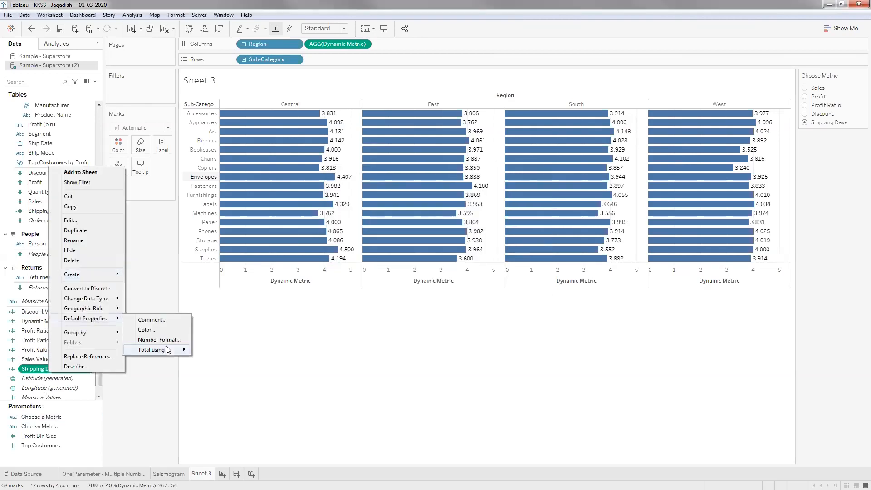
pyautogui.click(167, 341)
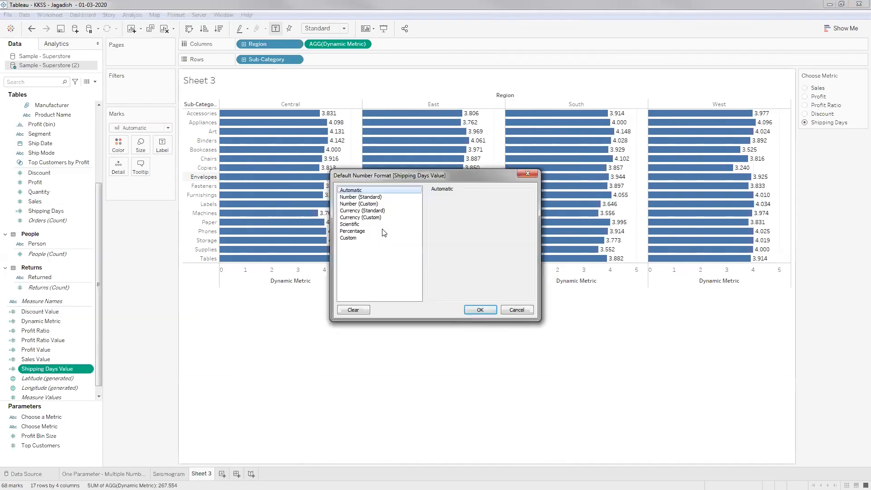
pyautogui.click(361, 203)
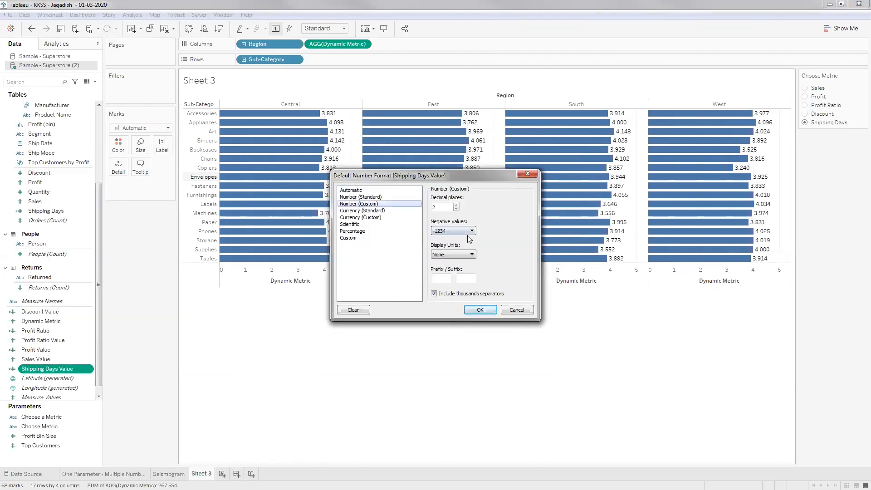
pyautogui.click(457, 209)
pyautogui.write('Days')
pyautogui.click(479, 310)
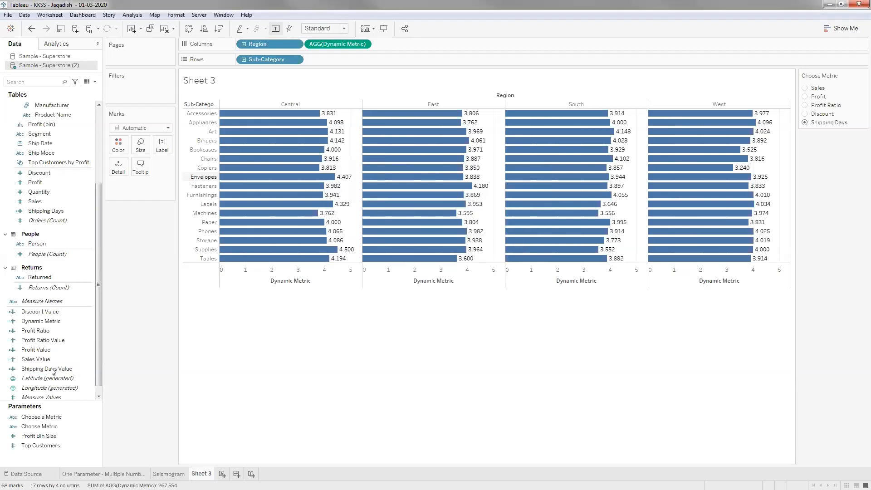
# Add the Discount, Profit Ratio, Profit, Sales and Shipping Days Value fields together as labels on the bars
pyautogui.click(58, 359)
pyautogui.scroll(1, 32, 344)
pyautogui.scroll(-2, 45, 336)
pyautogui.click(49, 303)
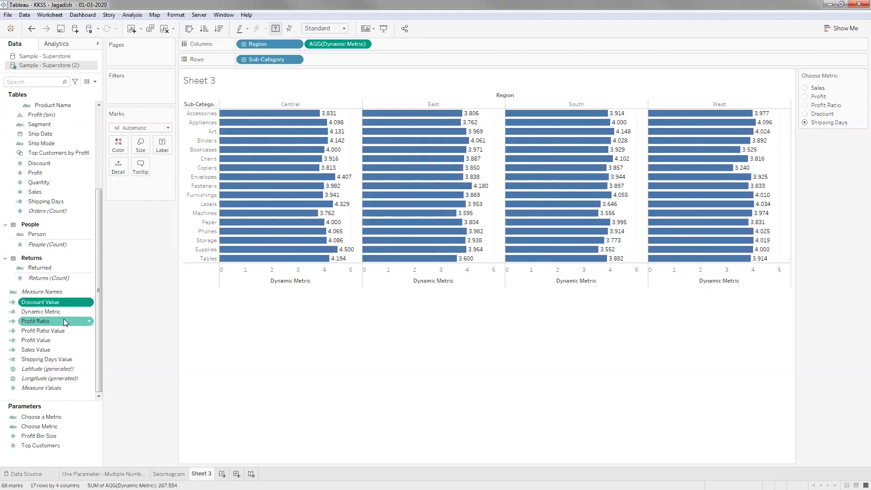
pyautogui.keyDown('ctrl'); pyautogui.click(51, 340); pyautogui.keyUp('ctrl')
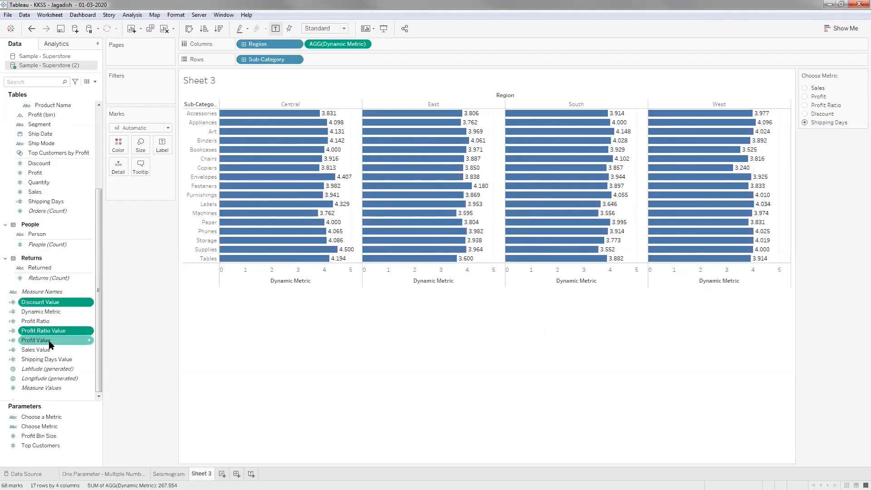
pyautogui.keyDown('shift'); pyautogui.click(58, 360); pyautogui.keyUp('shift')
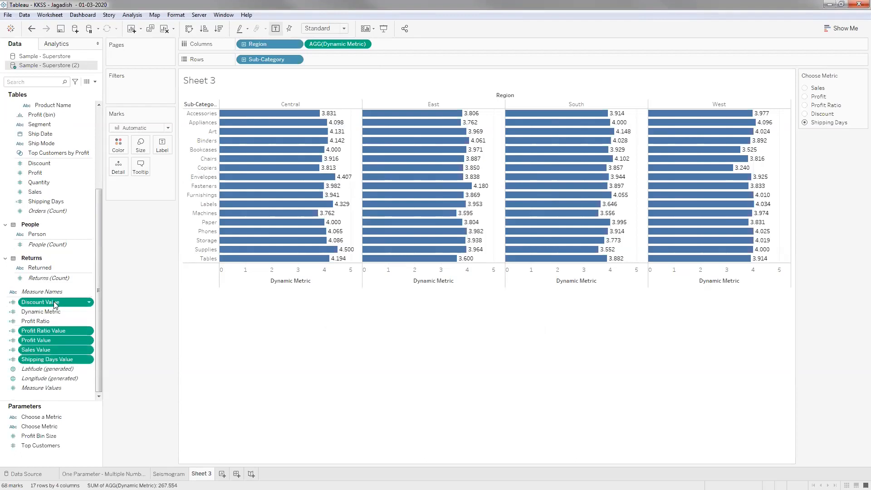
pyautogui.moveTo(53, 301); pyautogui.dragTo(163, 145)
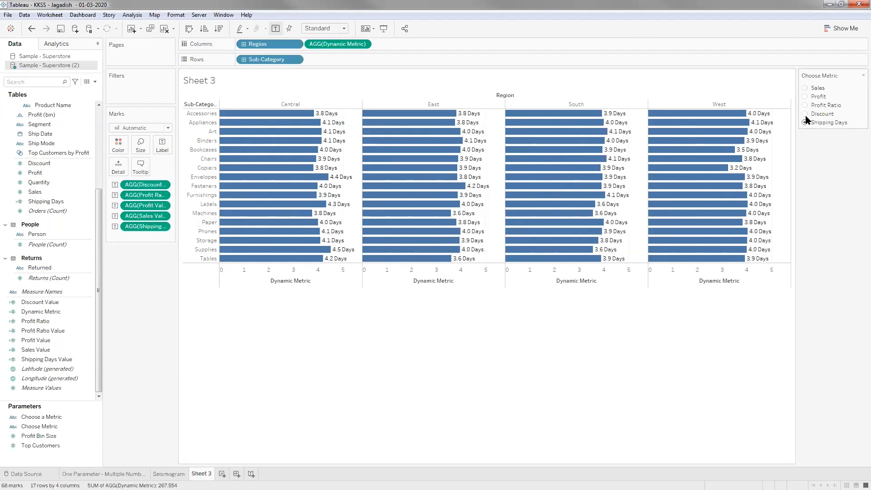
# Switch Choose Metric through Sales, Profit, Profit Ratio and Discount to examine how the bar labels are formatted for each
pyautogui.click(804, 88)
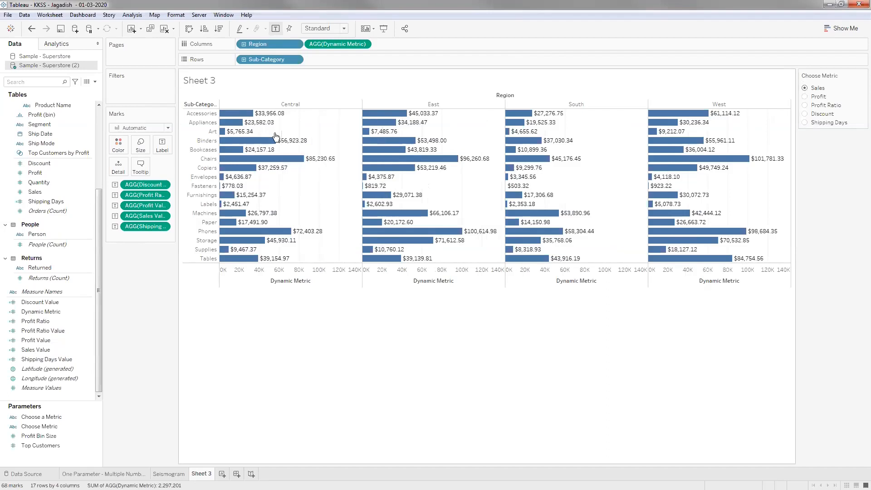
pyautogui.click(805, 97)
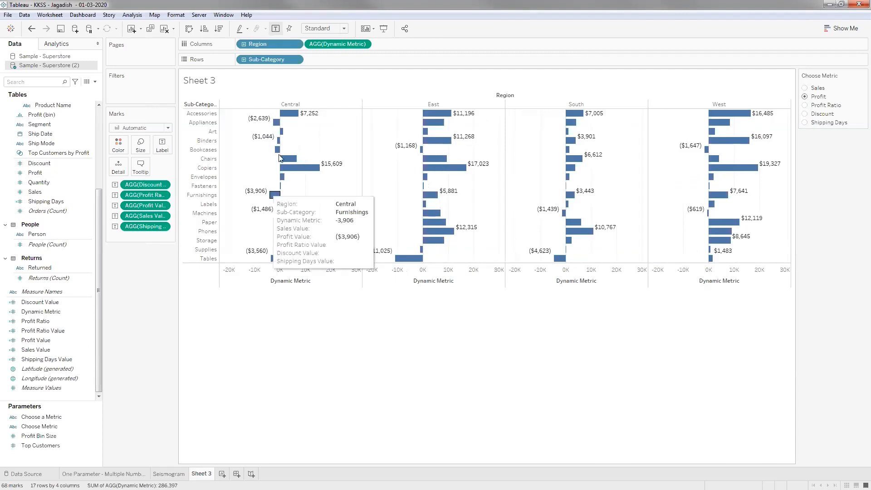
pyautogui.click(805, 106)
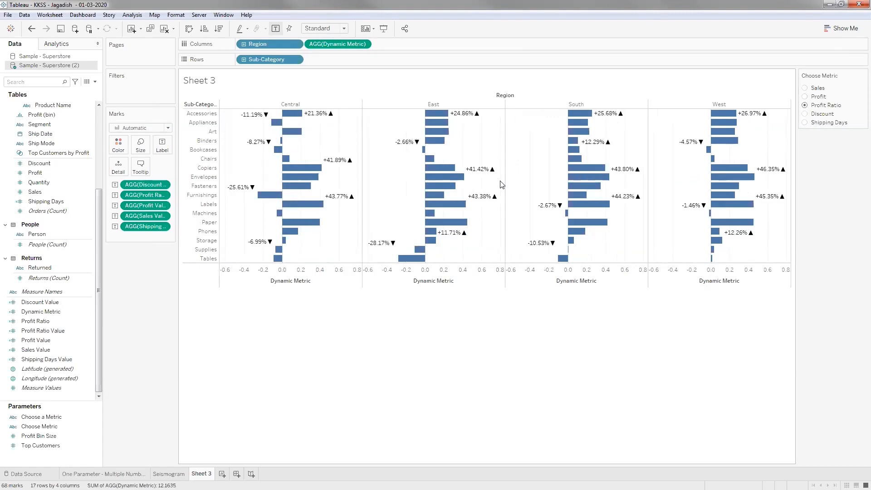
pyautogui.click(804, 115)
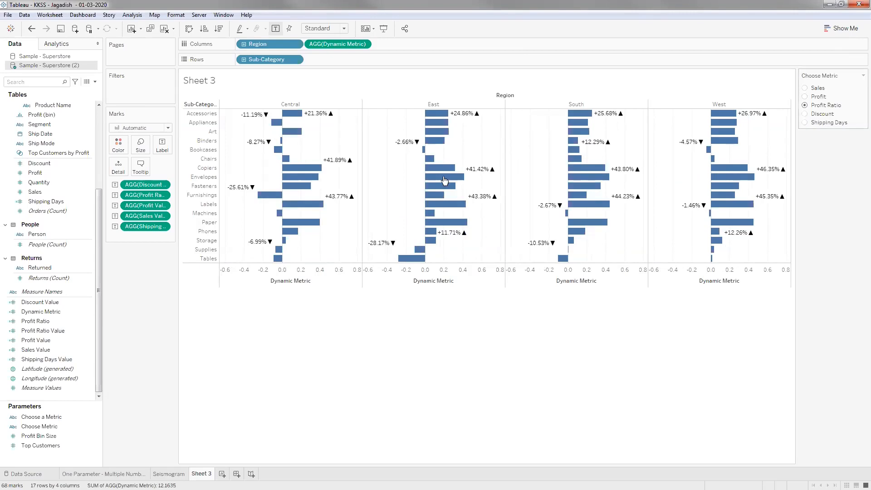
pyautogui.moveTo(418, 166)
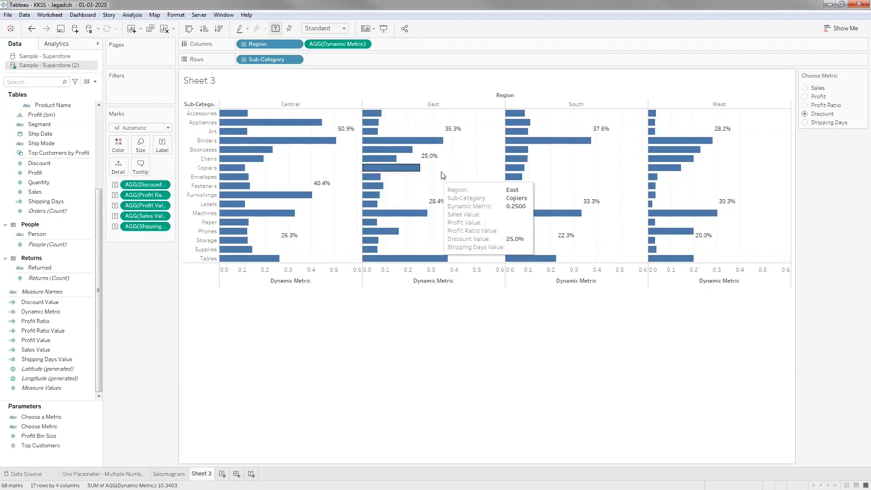
# Set Choose Metric to Profit Ratio and fit the chart to the entire view
pyautogui.click(805, 105)
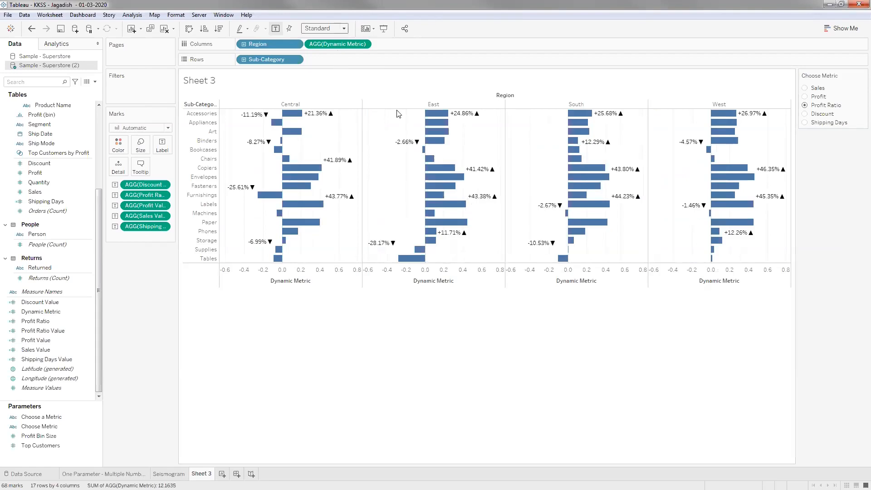
pyautogui.hotkey('ctrl', 'shift', 'w')
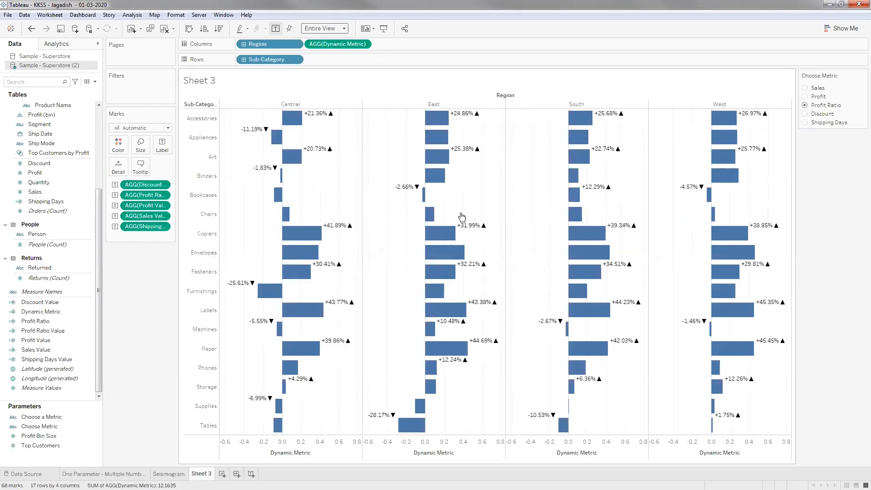
pyautogui.moveTo(454, 229)
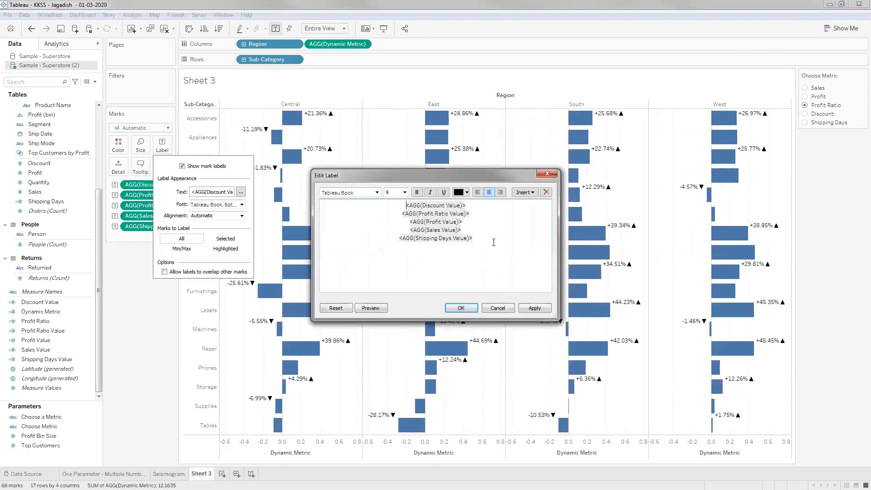
# Edit the mark label text by removing the line breaks so all five Value fields follow one another without separators
pyautogui.hotkey('ctrl', 'a')
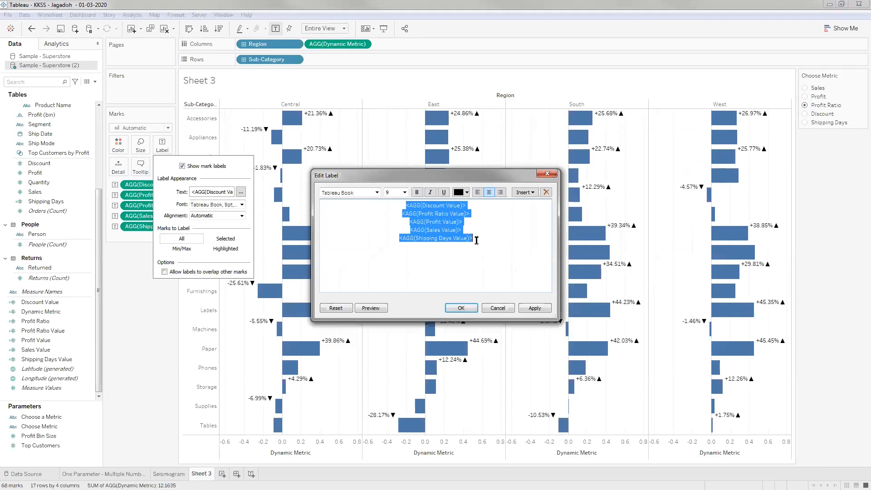
pyautogui.press('Left')
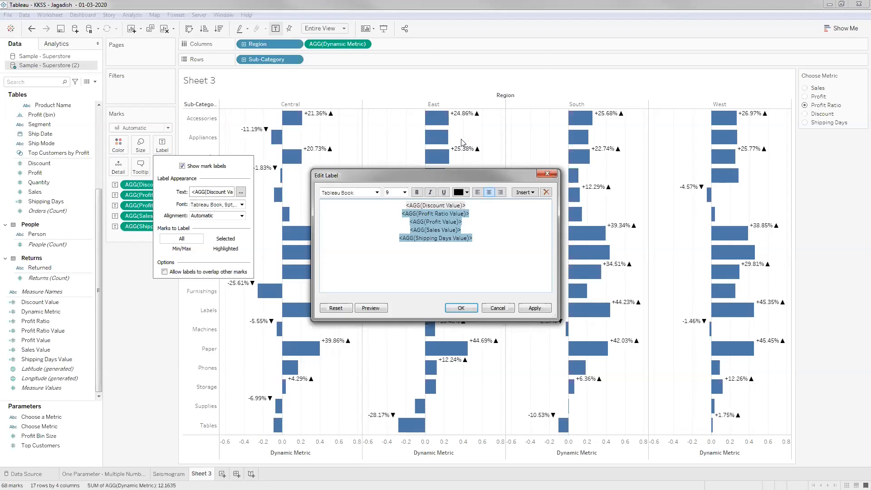
pyautogui.click(405, 213)
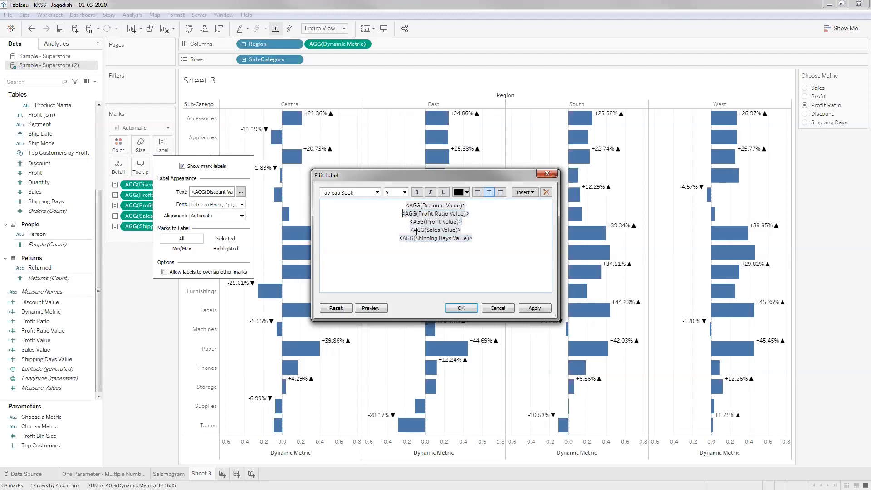
pyautogui.press('BackSpace')
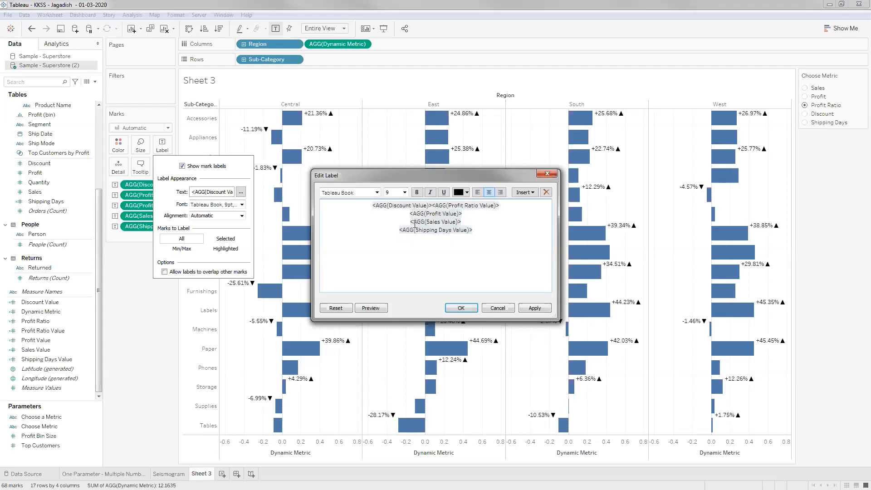
pyautogui.click(412, 215)
pyautogui.press('BackSpace')
pyautogui.click(410, 215)
pyautogui.press('BackSpace')
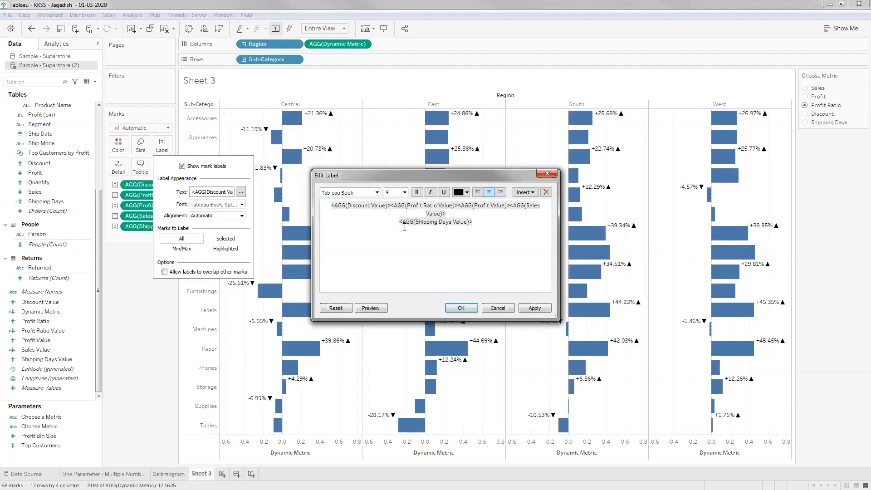
pyautogui.press('BackSpace')
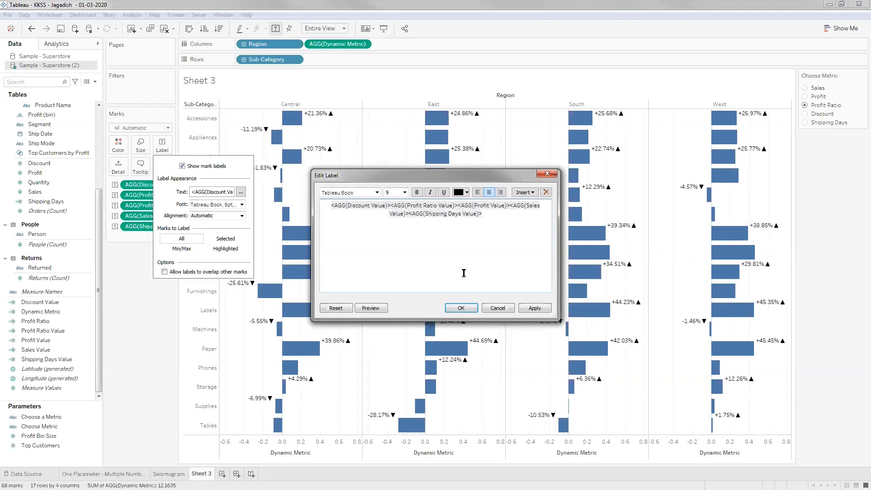
pyautogui.click(462, 308)
pyautogui.click(153, 288)
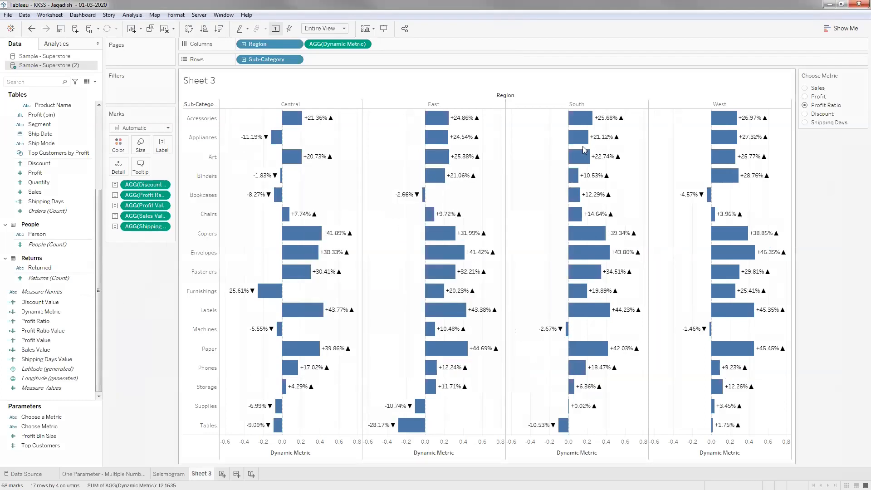
# Switch Choose Metric to Discount and back to Profit Ratio to examine the label alignment on the bars
pyautogui.click(805, 116)
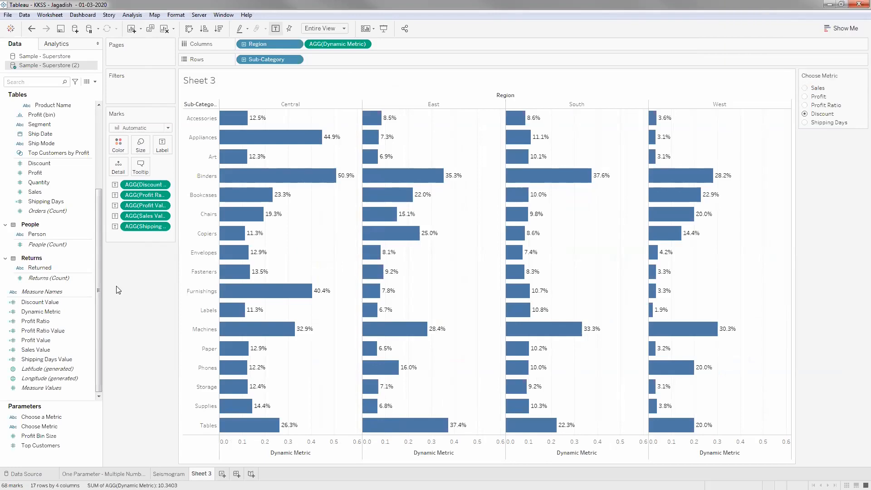
pyautogui.click(804, 105)
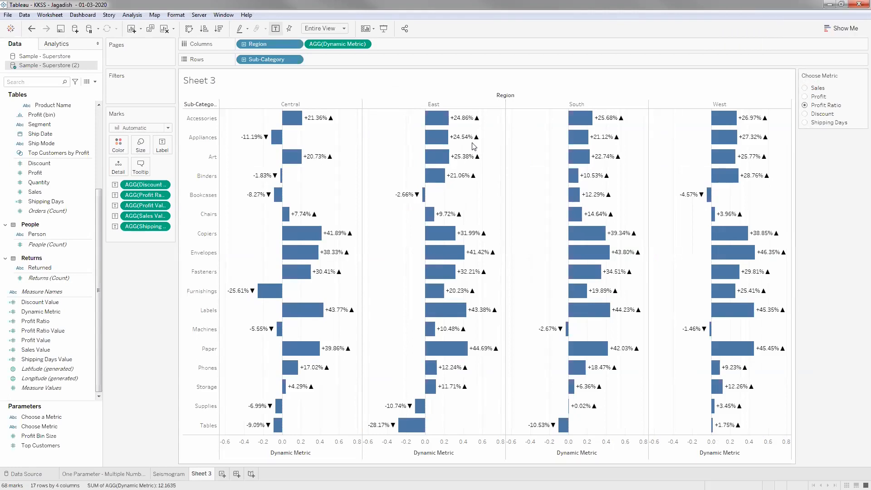
pyautogui.moveTo(477, 144)
pyautogui.moveTo(442, 145)
pyautogui.moveTo(438, 185)
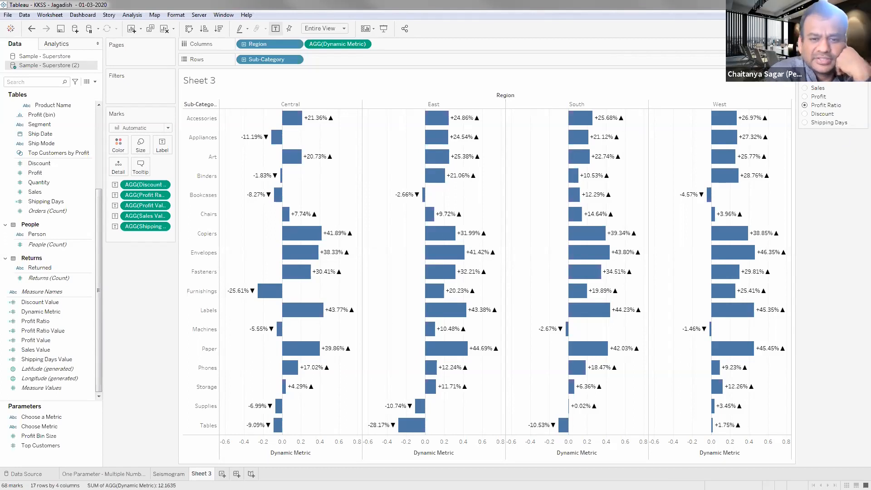
# Widen the Marks card so the full names of the five Value fields fit
pyautogui.click(54, 320)
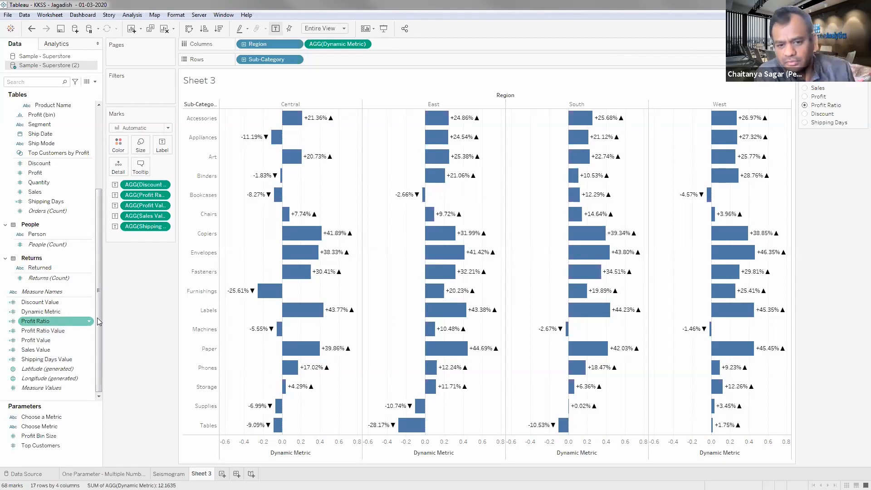
pyautogui.click(138, 323)
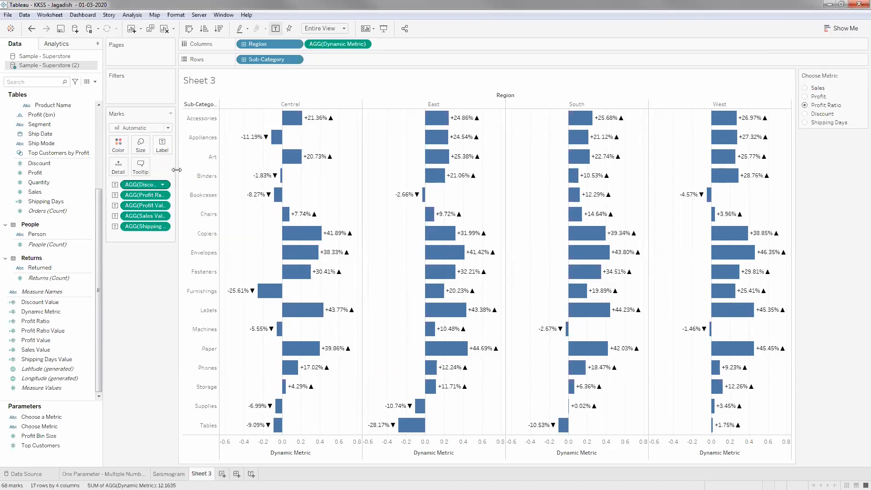
pyautogui.moveTo(176, 170); pyautogui.dragTo(233, 173)
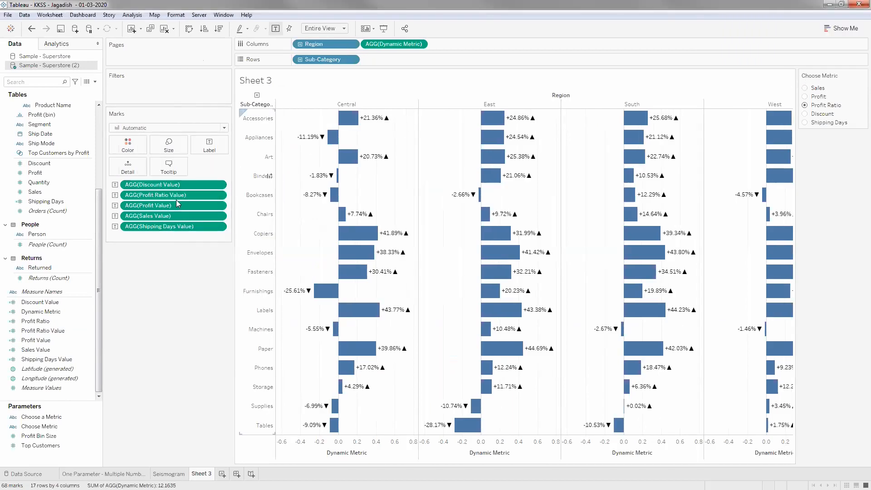
# Review the formula of the Discount Value calculated field and close it without edits
pyautogui.click(71, 302)
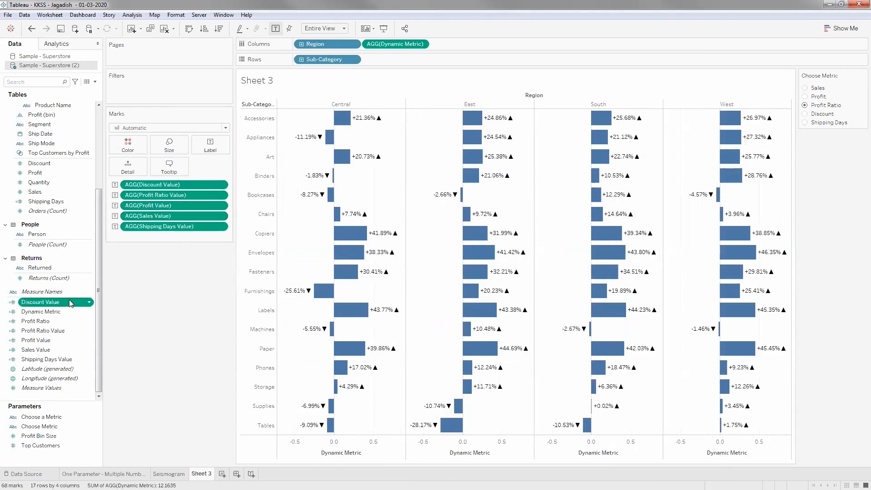
pyautogui.rightClick(70, 302)
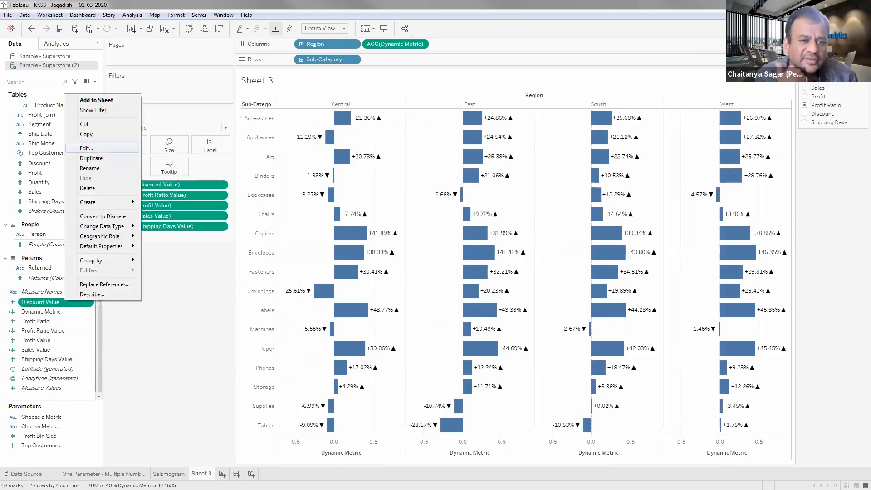
pyautogui.click(86, 148)
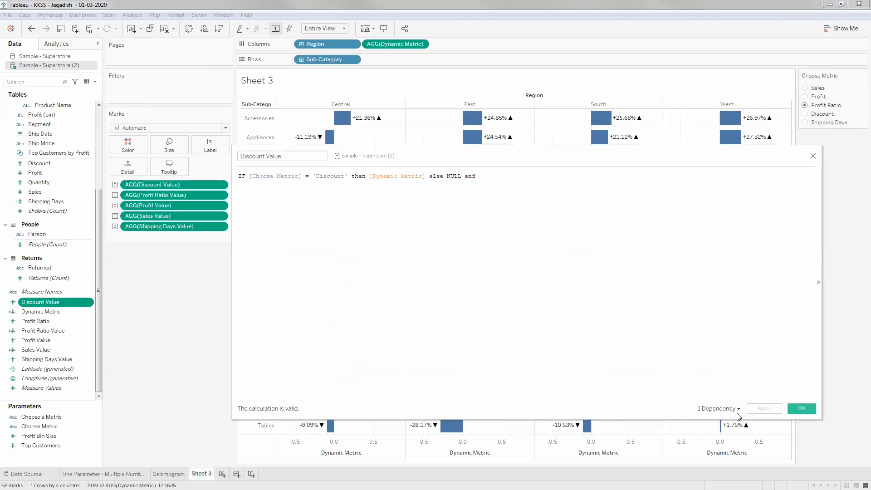
pyautogui.click(793, 409)
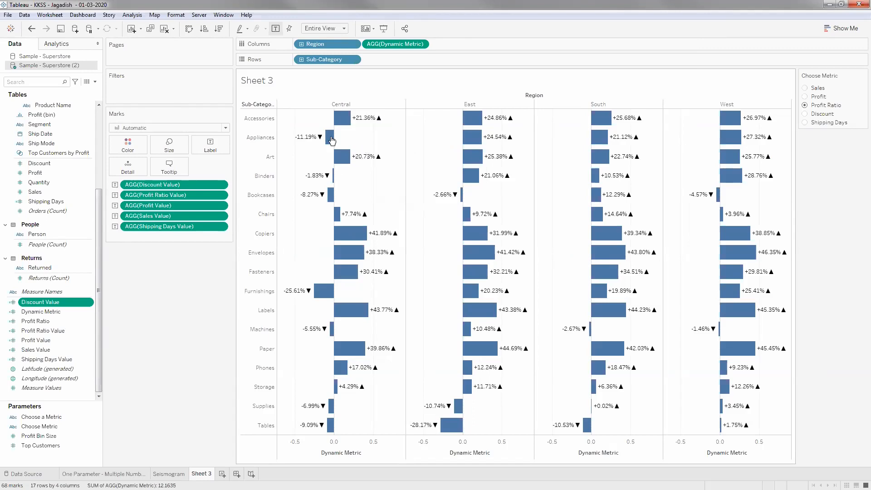
pyautogui.moveTo(329, 141)
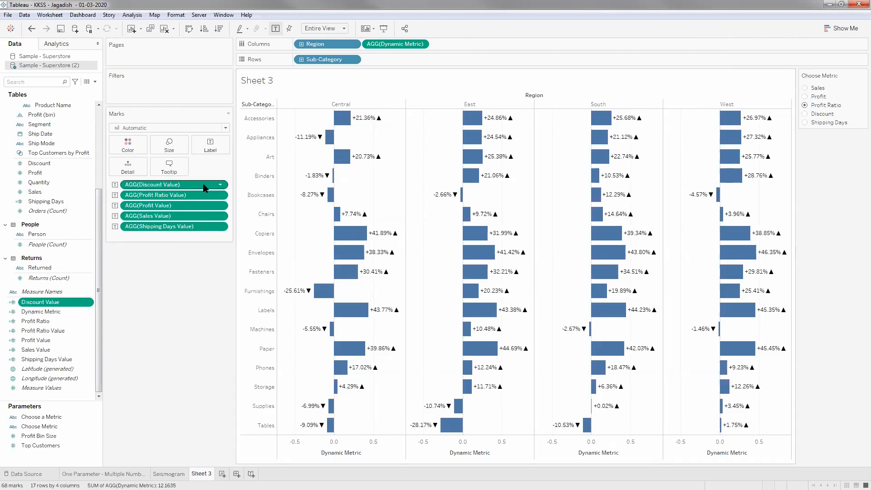
# Review the mark label text in a widened label editor, checking the order of the five Value fields, and close it
pyautogui.click(210, 145)
pyautogui.click(279, 192)
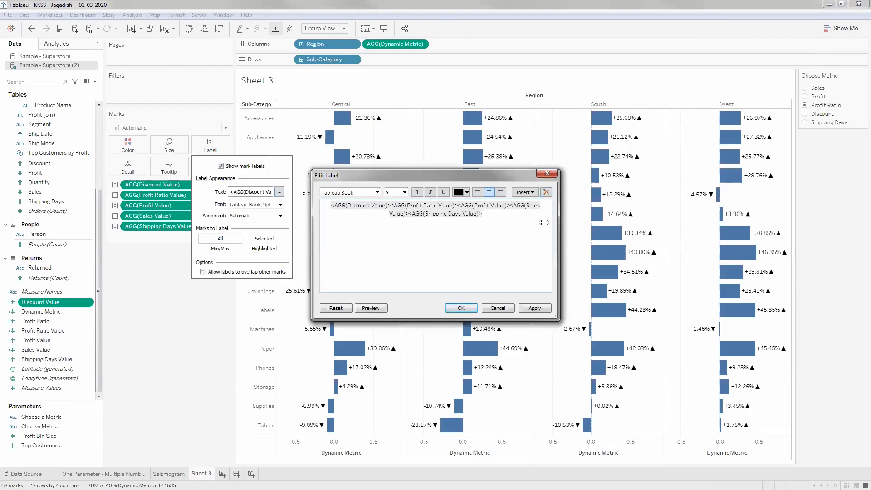
pyautogui.moveTo(558, 212); pyautogui.dragTo(816, 211)
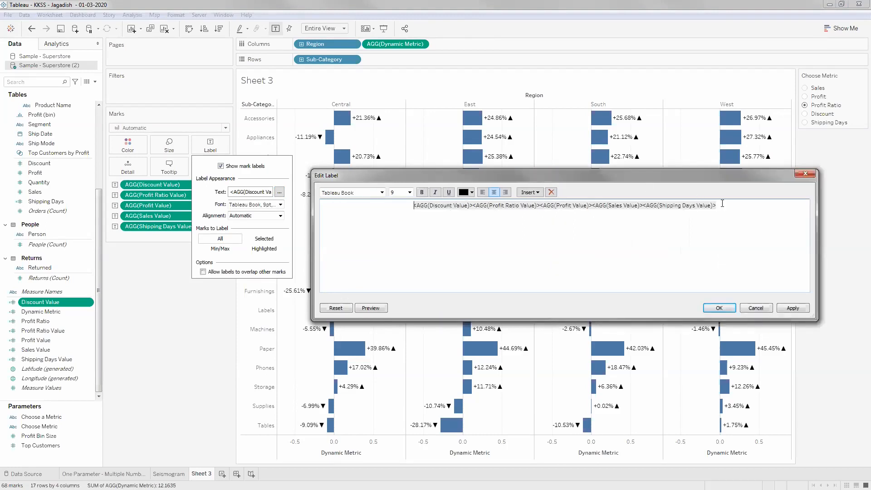
pyautogui.hotkey('ctrl', 'a')
pyautogui.click(468, 235)
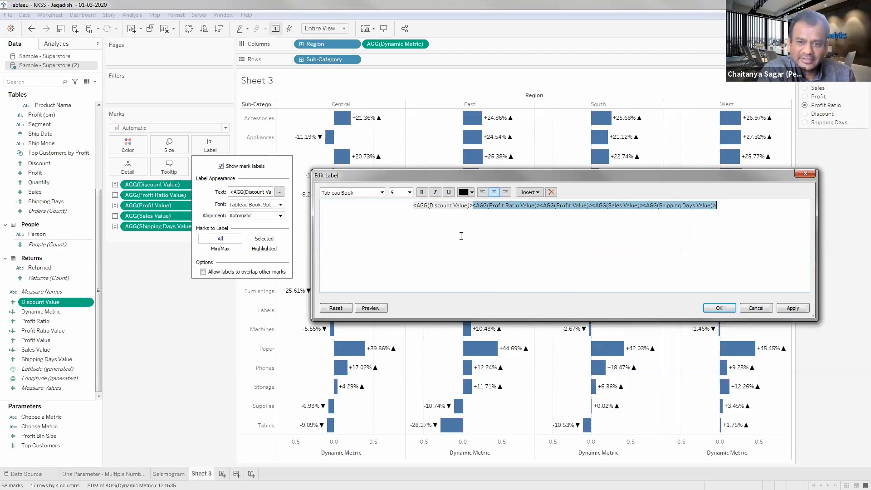
pyautogui.click(474, 208)
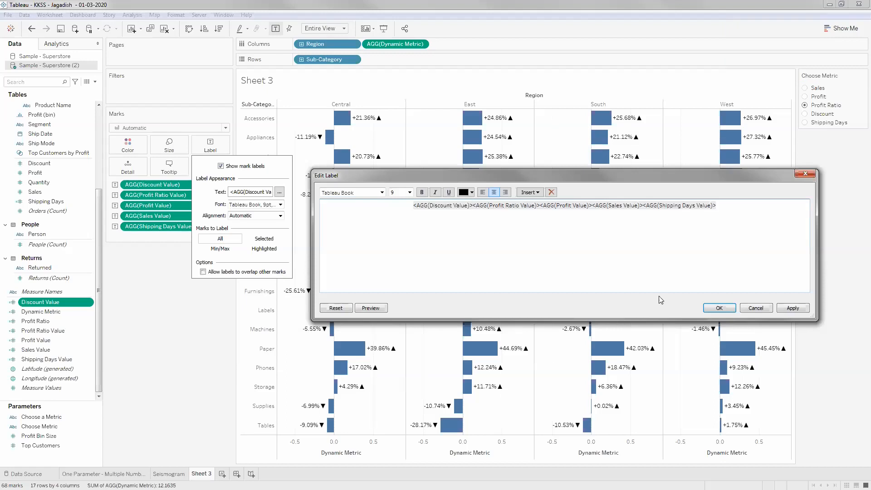
pyautogui.click(711, 309)
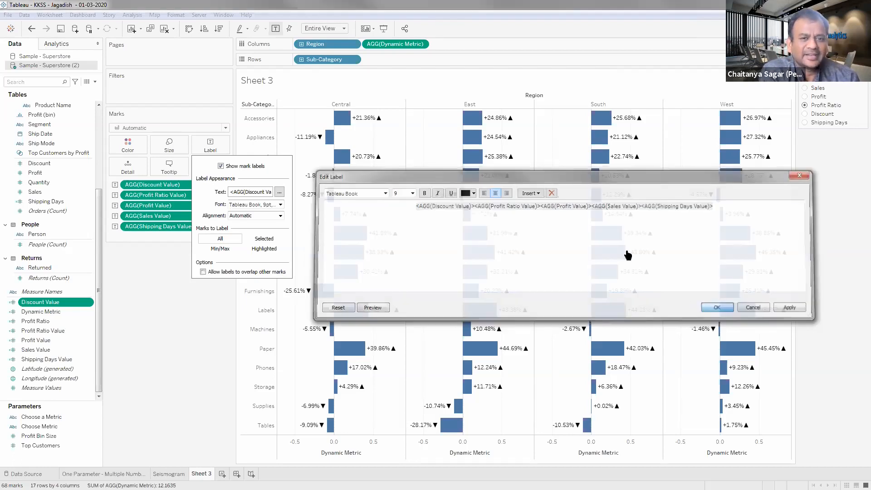
# Examine the Profit Ratio labels and tooltips of the Accessories and Appliances bars in the Central region
pyautogui.click(159, 330)
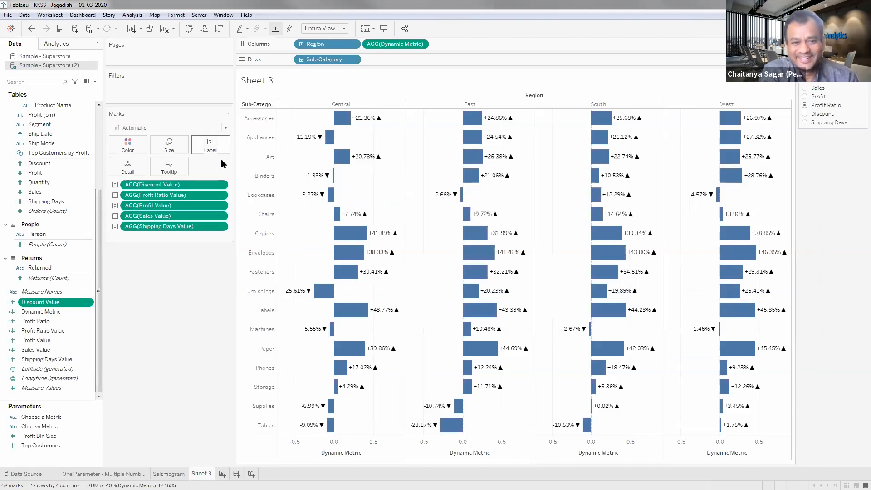
pyautogui.click(162, 226)
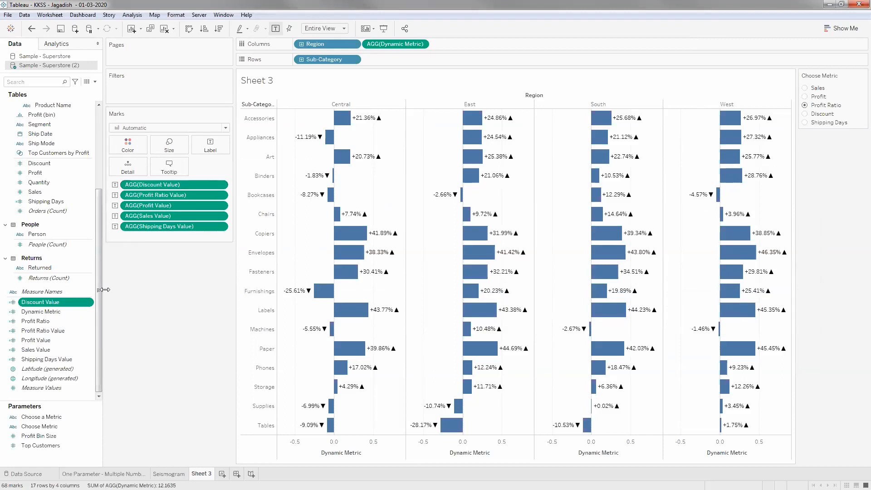
pyautogui.moveTo(380, 122)
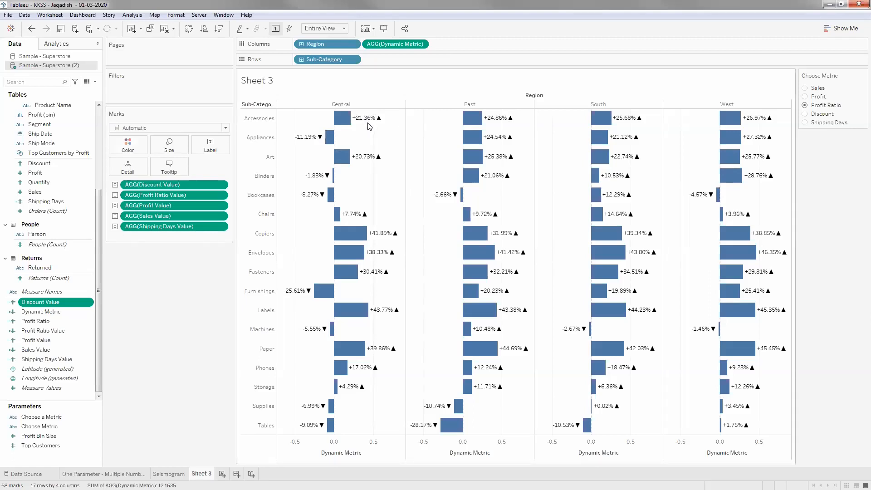
pyautogui.moveTo(348, 127)
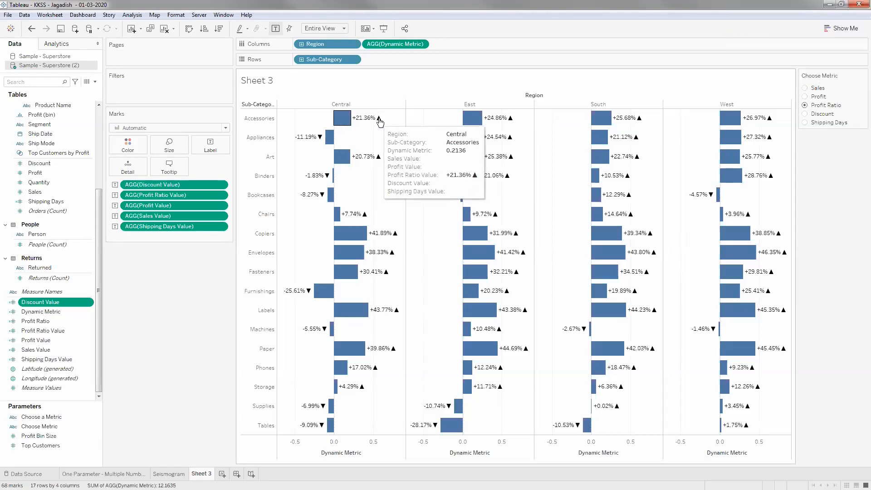
pyautogui.moveTo(330, 146)
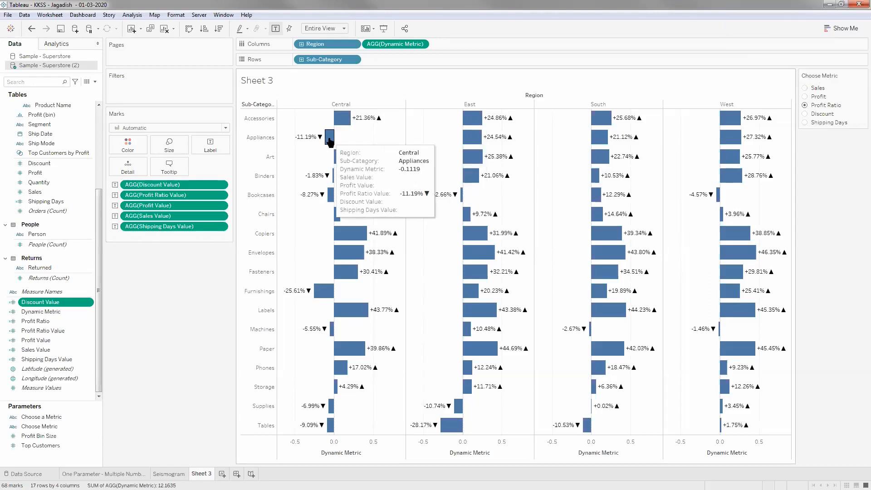
pyautogui.click(334, 137)
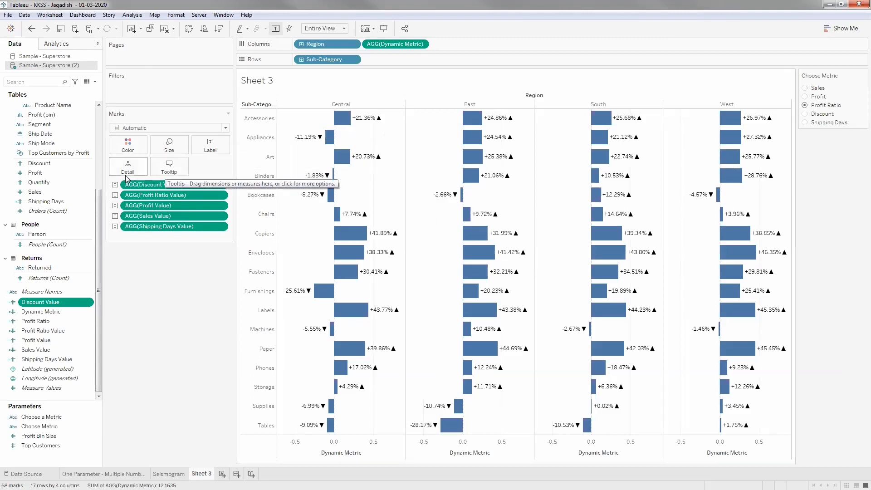
pyautogui.click(89, 302)
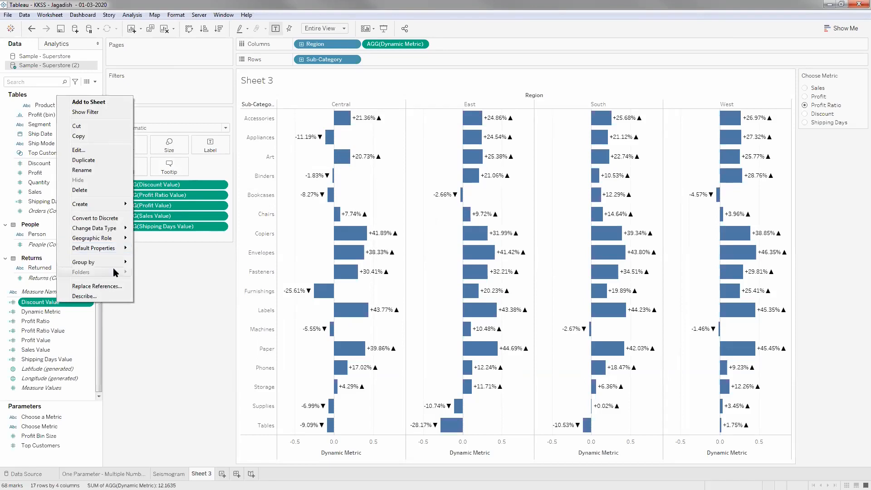
pyautogui.click(164, 283)
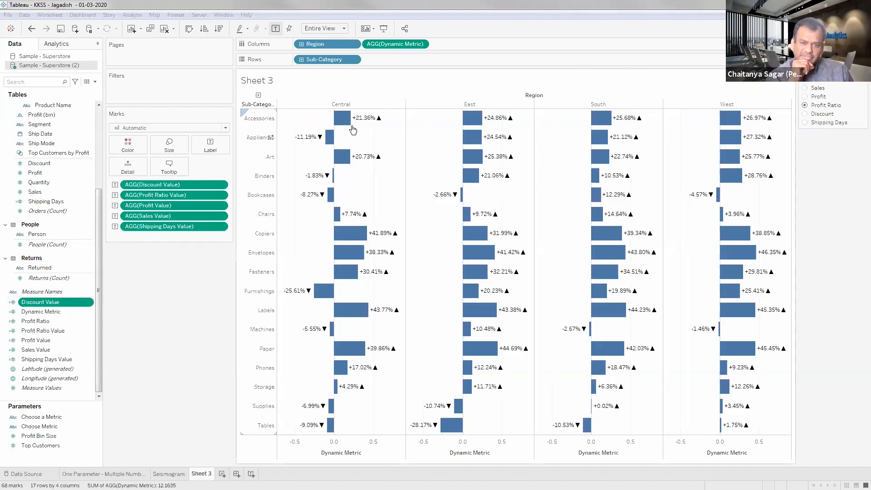
pyautogui.click(58, 304)
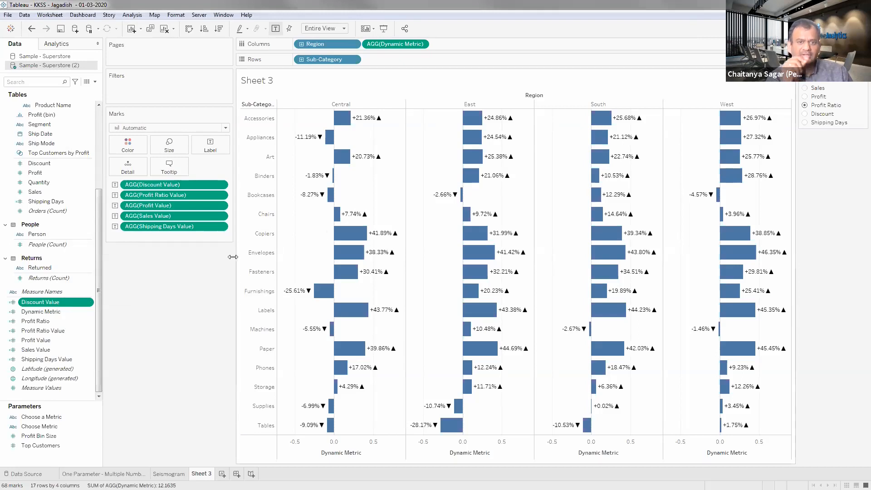
# Try replacing the ▼ symbol with © in the custom default number format of the Profit Ratio Value field
pyautogui.click(68, 330)
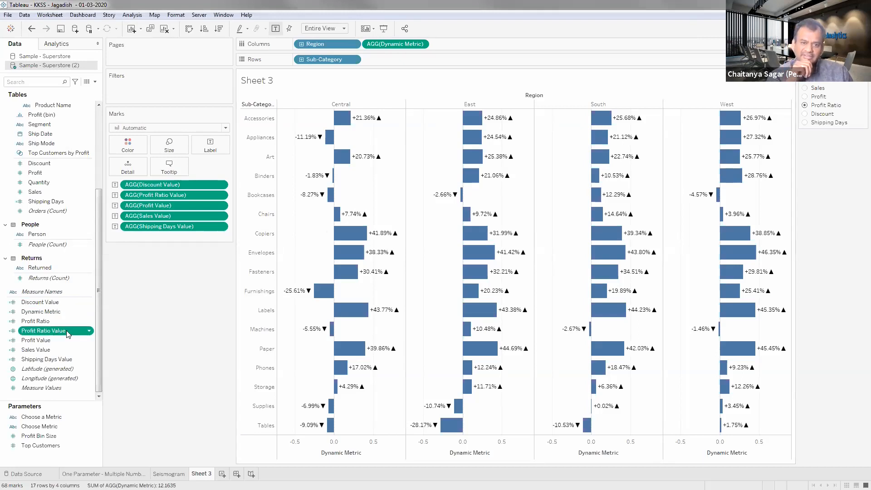
pyautogui.rightClick(68, 331)
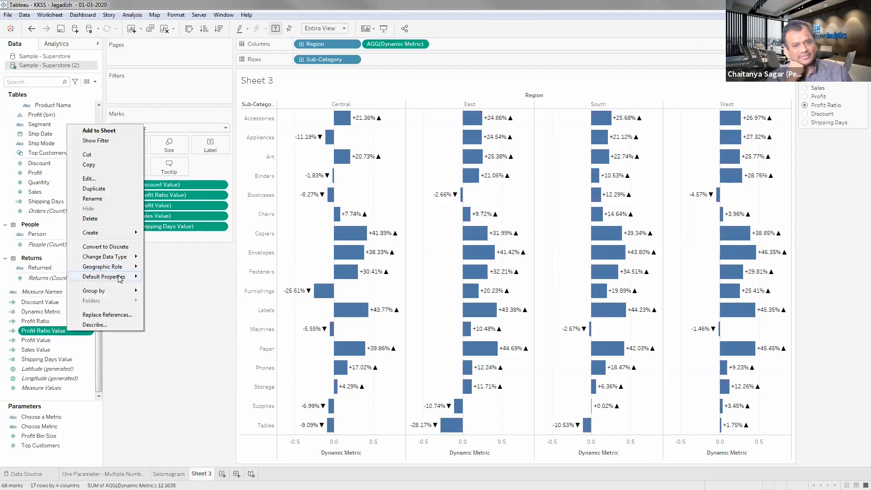
pyautogui.moveTo(109, 277)
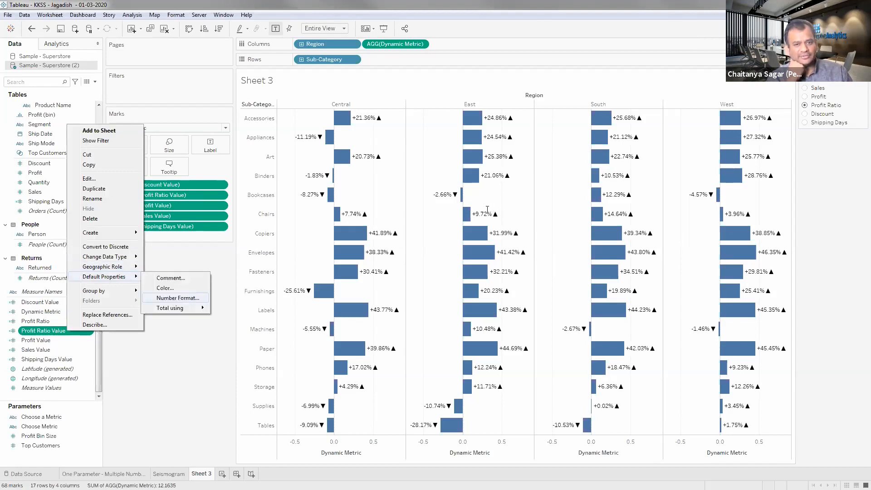
pyautogui.doubleClick(481, 207)
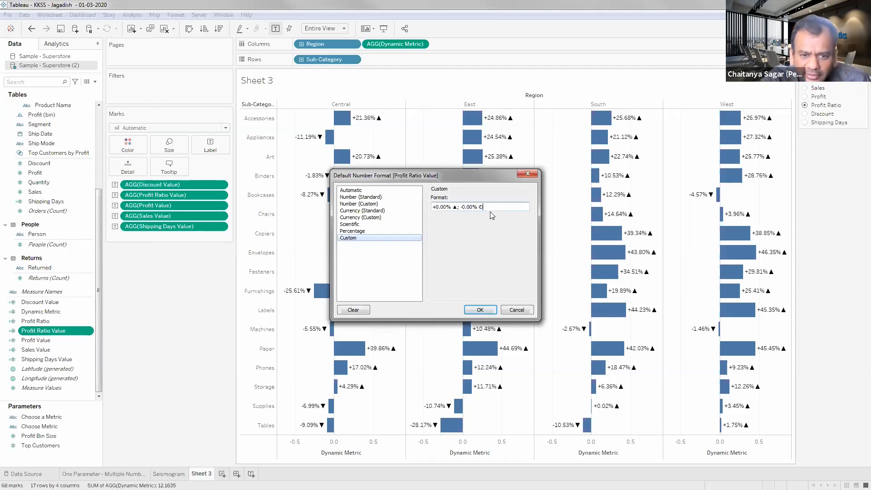
pyautogui.write('©')
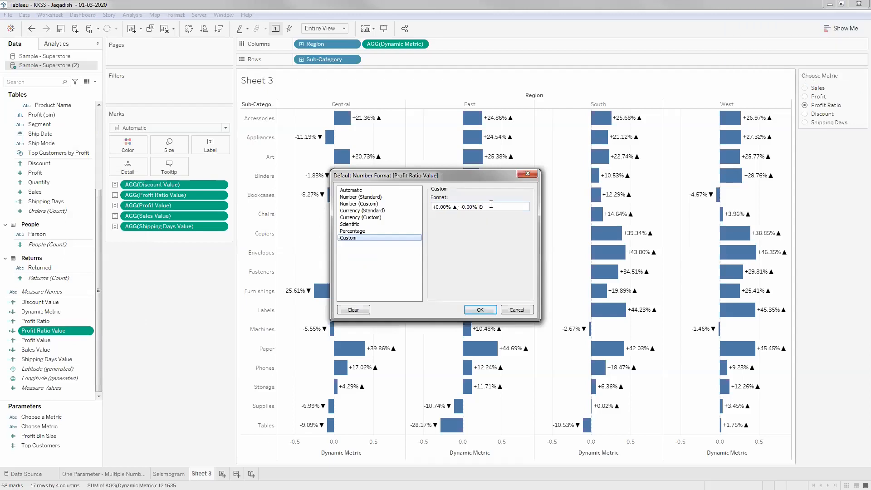
# Undo the © replacement in the Profit Ratio Value number format, review its ▲ and ▼ symbols, and close the format settings
pyautogui.hotkey('ctrl', 'z')
pyautogui.click(493, 207)
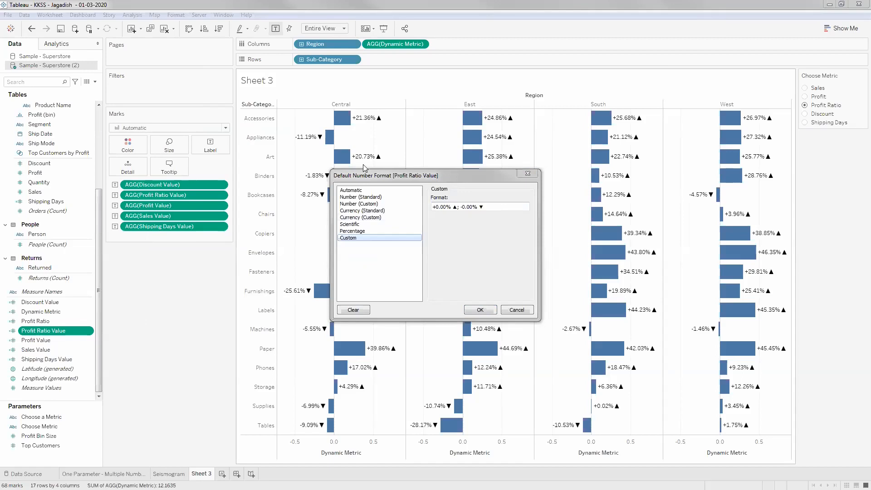
pyautogui.click(488, 209)
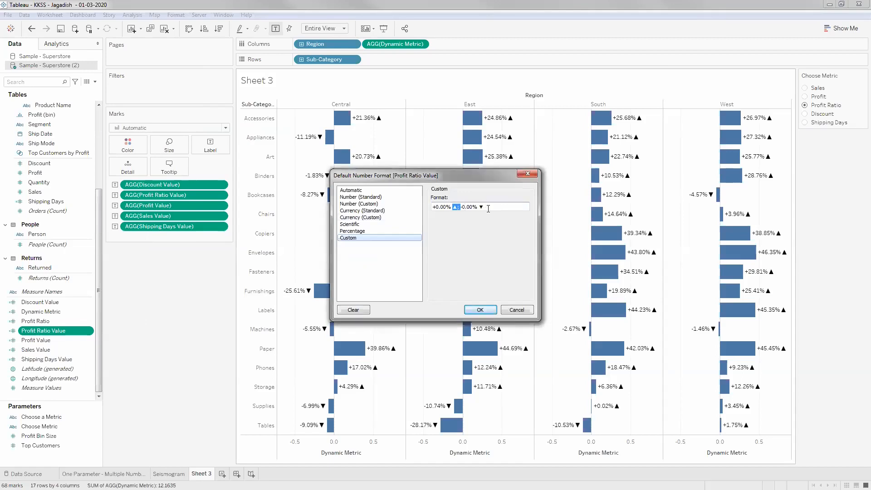
pyautogui.click(486, 207)
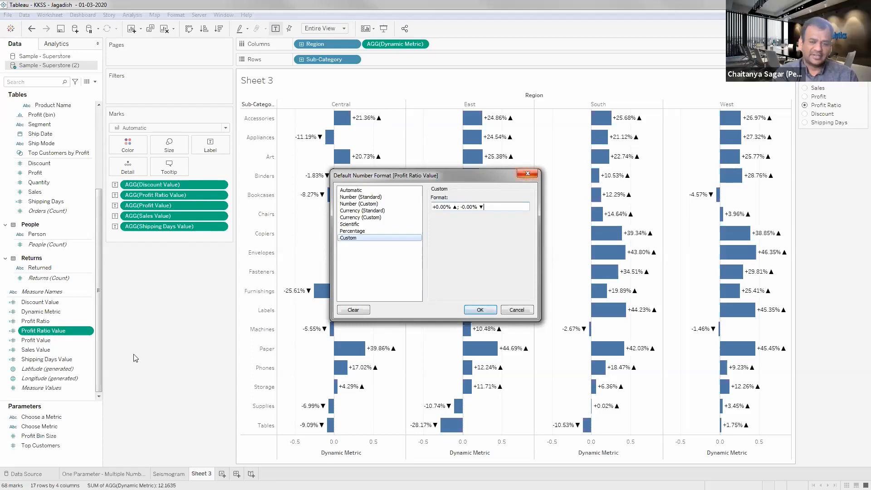
pyautogui.press('Return')
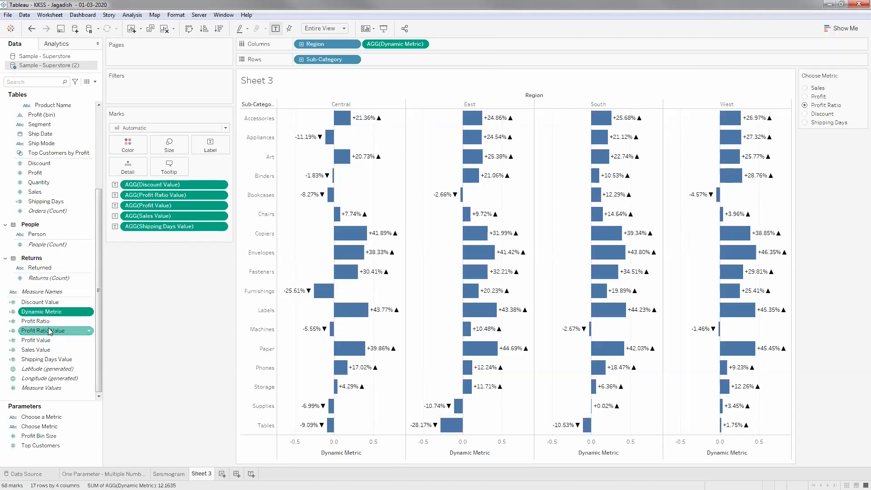
pyautogui.keyDown('shift'); pyautogui.click(66, 331); pyautogui.keyUp('shift')
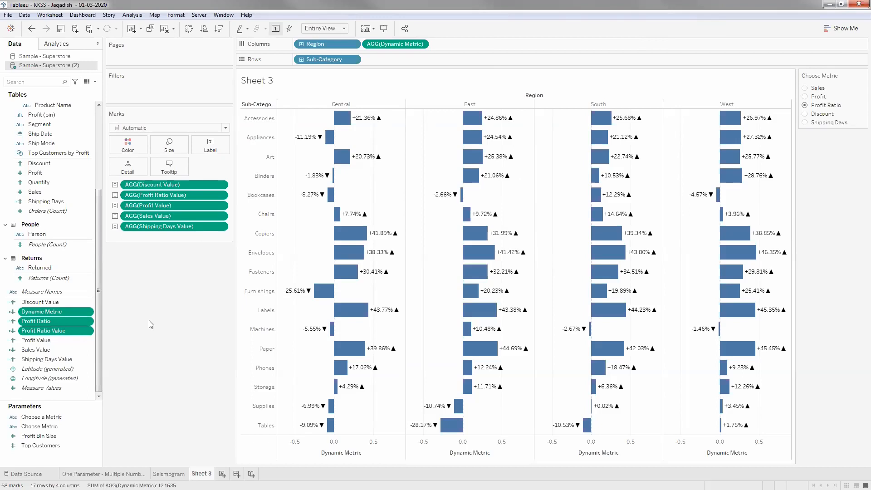
pyautogui.click(68, 332)
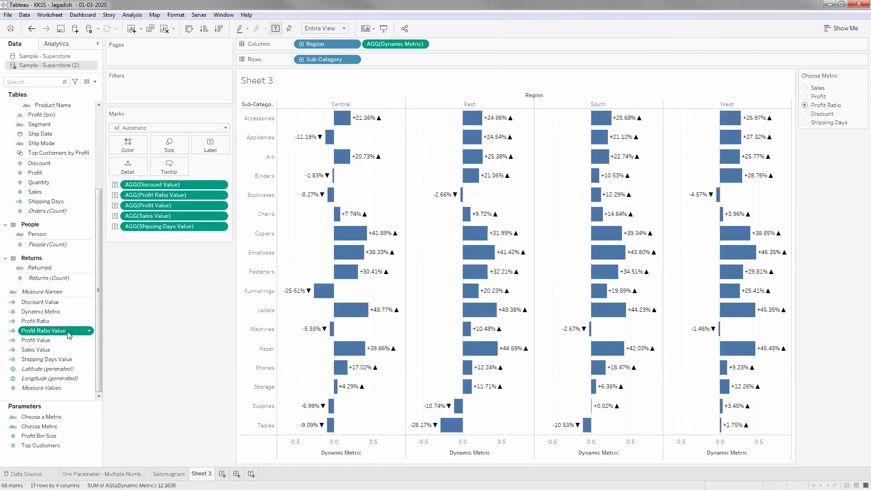